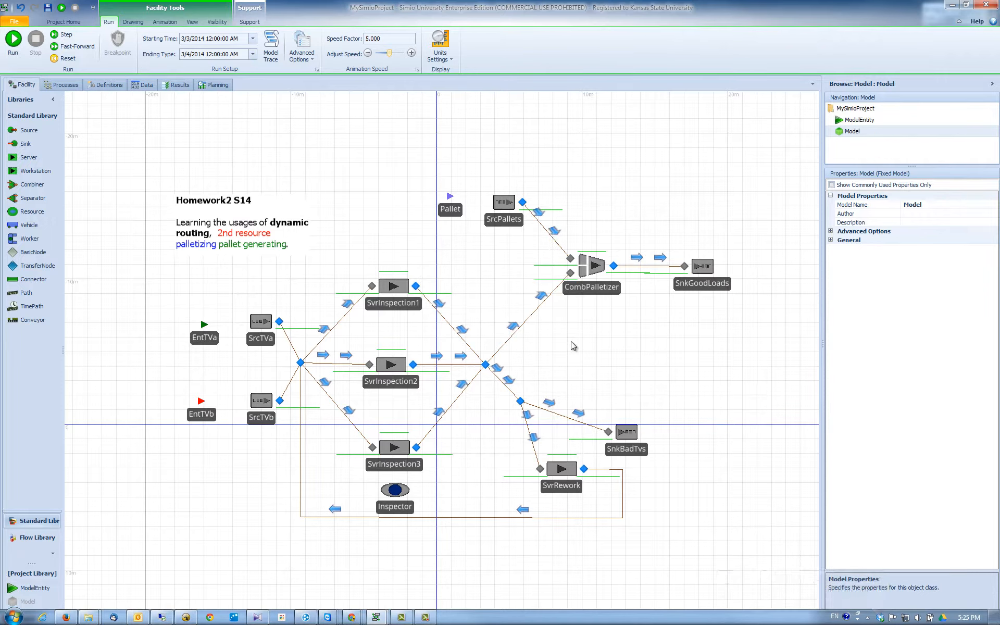
Review the routing properties of the transfer node feeding the inspection servers and the settings of its three outgoing time paths.
{"action": "left_click", "coordinate": [301, 363]}
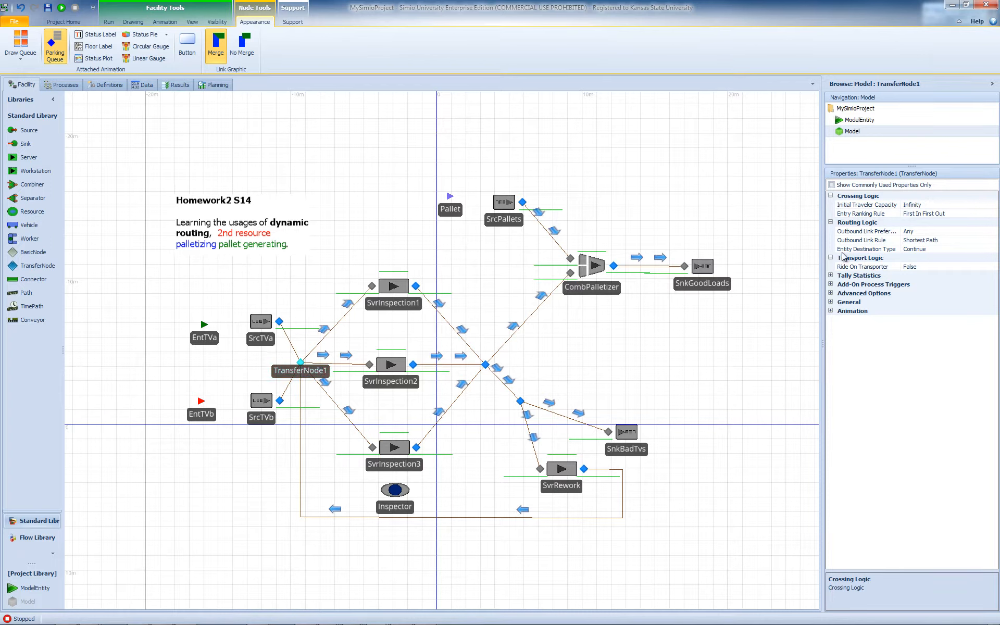
{"action": "left_click_drag", "start_coordinate": [824, 341], "coordinate": [746, 344]}
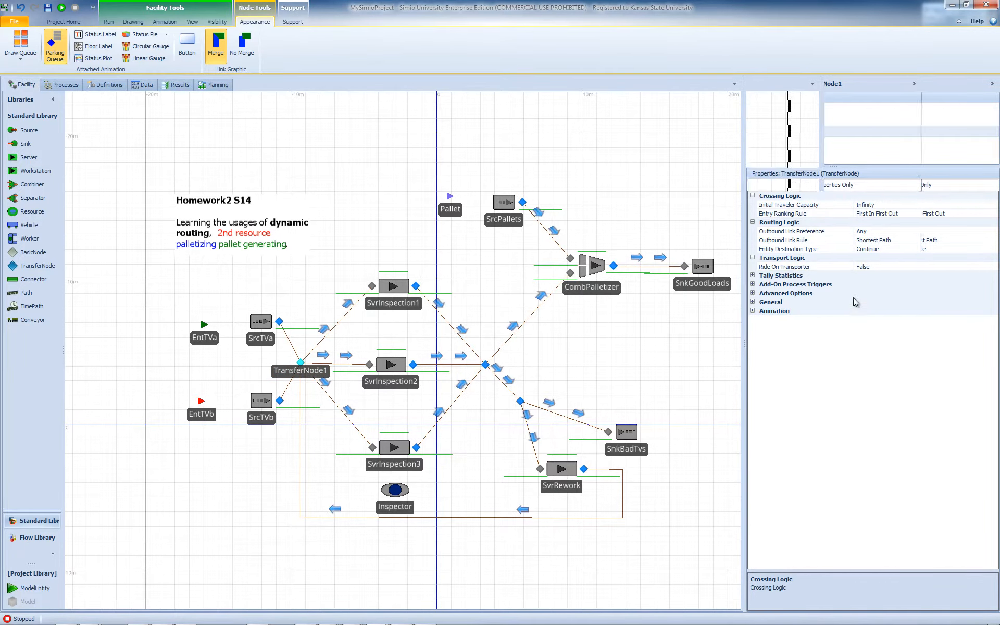
{"action": "left_click", "coordinate": [896, 243]}
{"action": "left_click", "coordinate": [348, 303]}
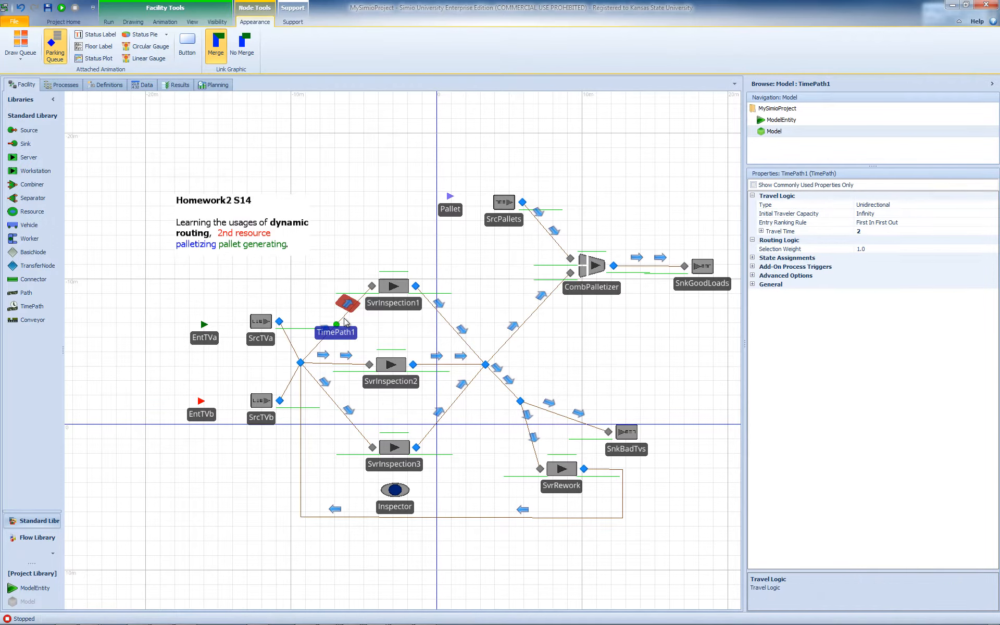
{"action": "left_click", "coordinate": [346, 364]}
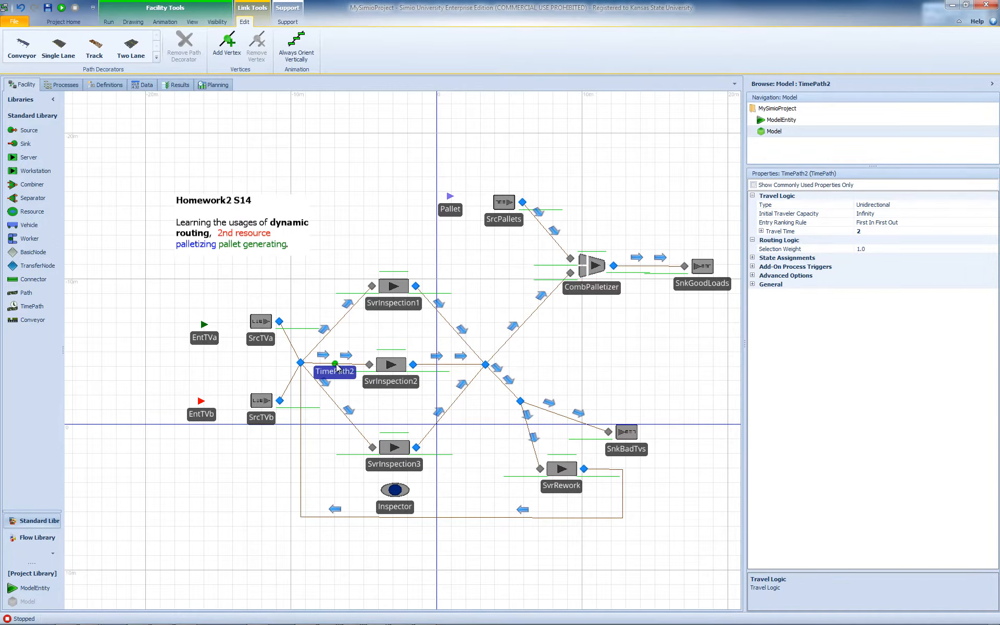
{"action": "left_click", "coordinate": [339, 408]}
{"action": "left_click", "coordinate": [301, 363]}
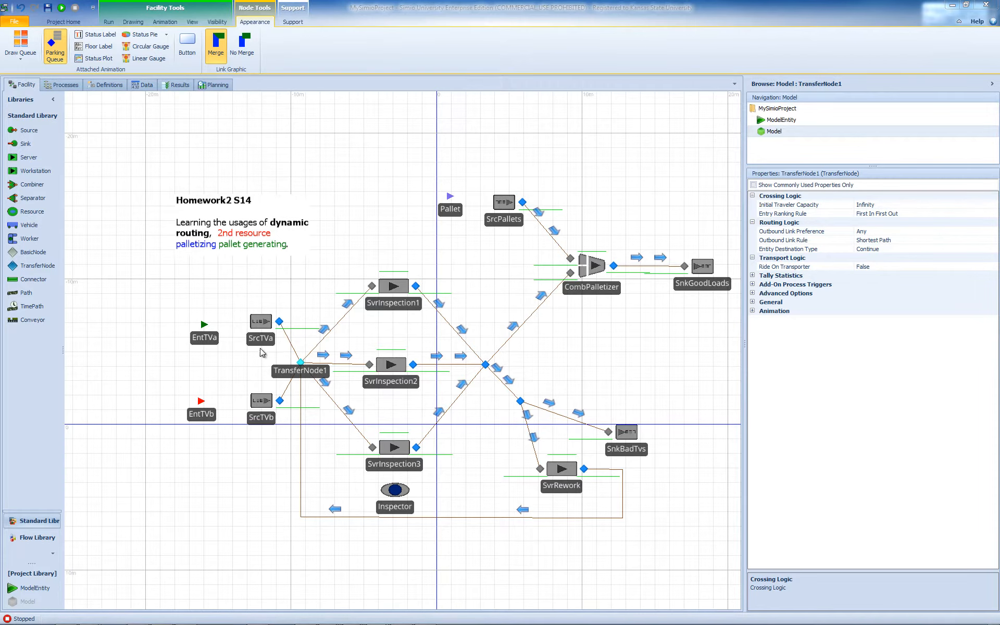
Create a node list in the model's definitions and name it LstInpection.
{"action": "left_click", "coordinate": [113, 86]}
{"action": "left_click", "coordinate": [32, 288]}
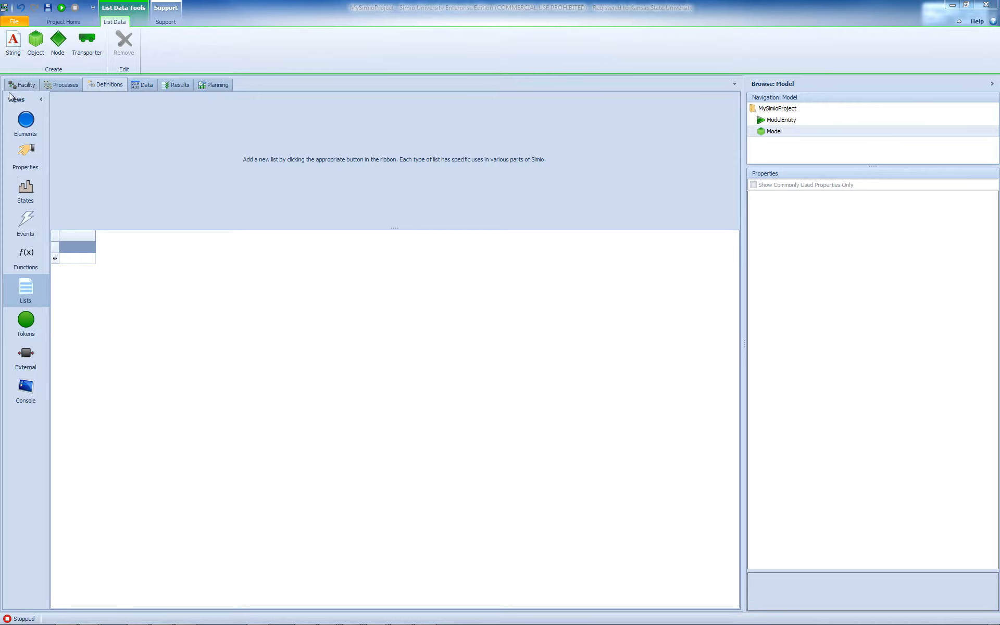
{"action": "left_click", "coordinate": [57, 43]}
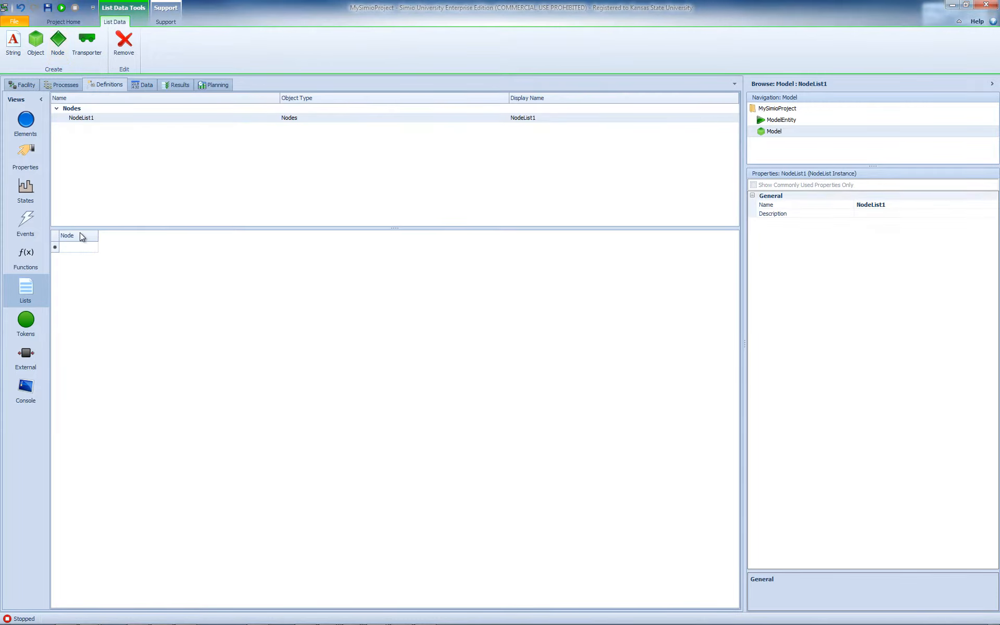
{"action": "left_click", "coordinate": [92, 247]}
{"action": "left_click", "coordinate": [117, 249]}
{"action": "left_click", "coordinate": [102, 118]}
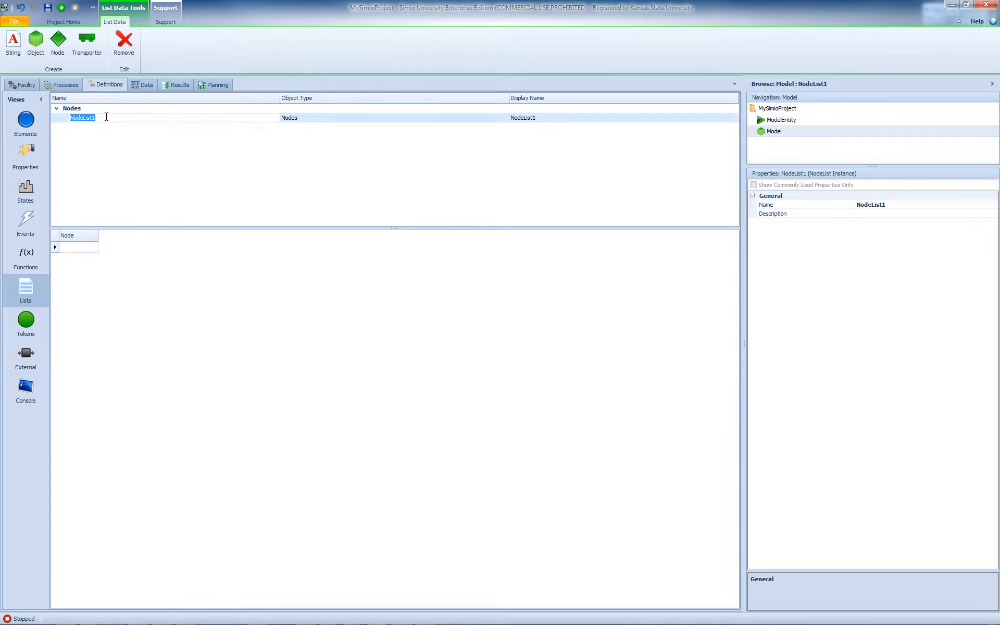
{"action": "type", "text": "LstInpection"}
{"action": "key", "text": "Return"}
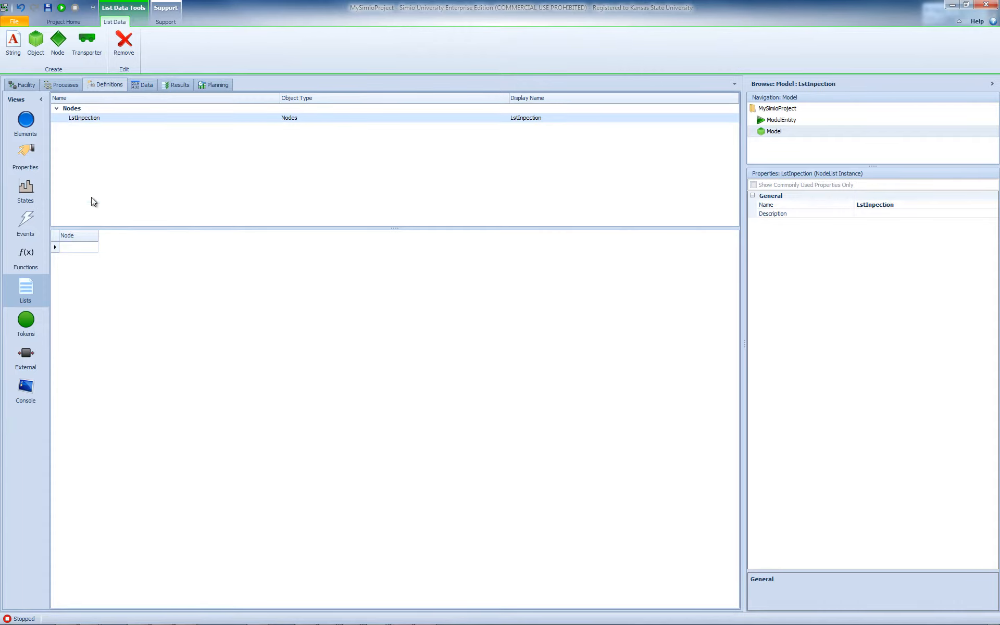
Fill the LstInpection list with the nodes Input@SvrInspection1, Input@SvrInspection2 and Input@SvrInspection3.
{"action": "left_click", "coordinate": [83, 249]}
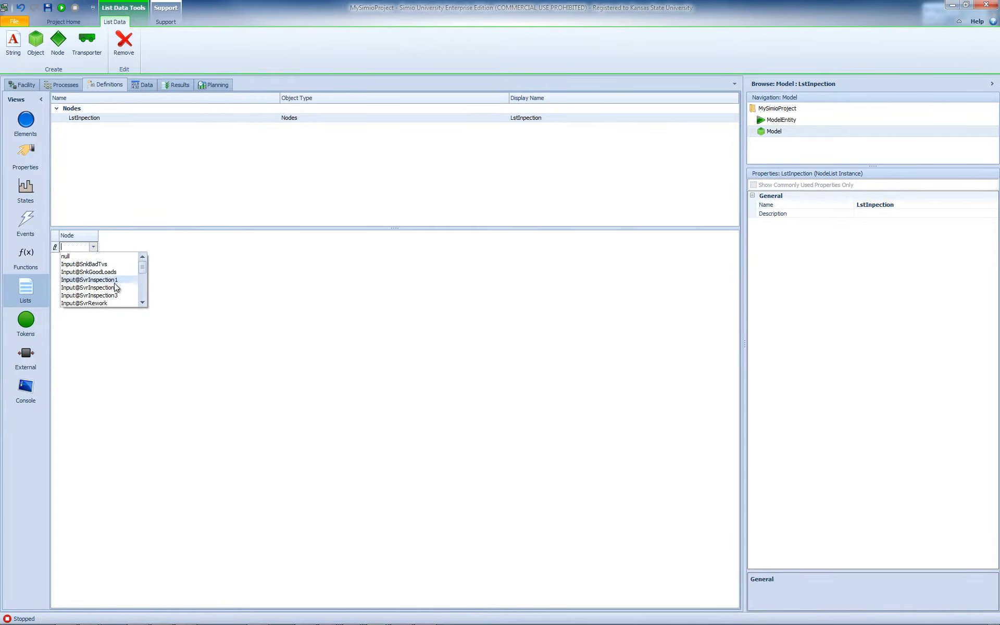
{"action": "left_click", "coordinate": [114, 282]}
{"action": "left_click", "coordinate": [92, 259]}
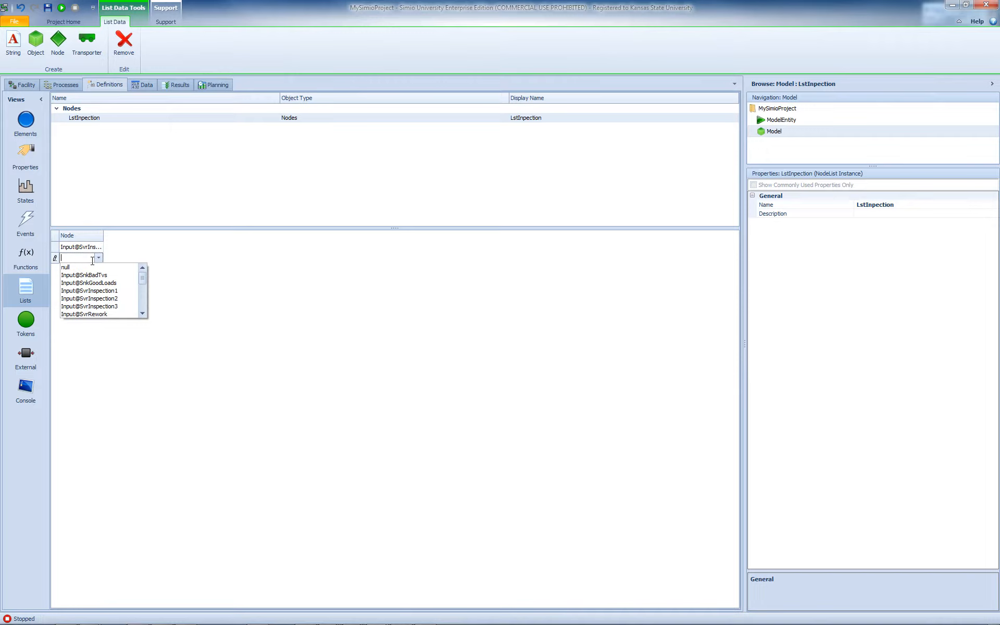
{"action": "left_click", "coordinate": [114, 299]}
{"action": "left_click", "coordinate": [93, 269]}
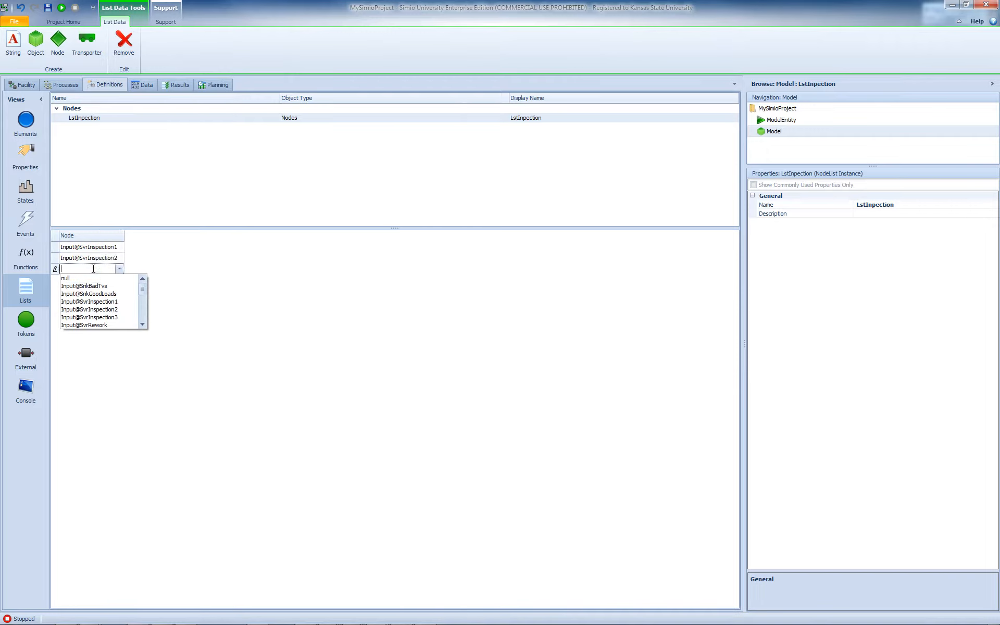
{"action": "left_click", "coordinate": [111, 318]}
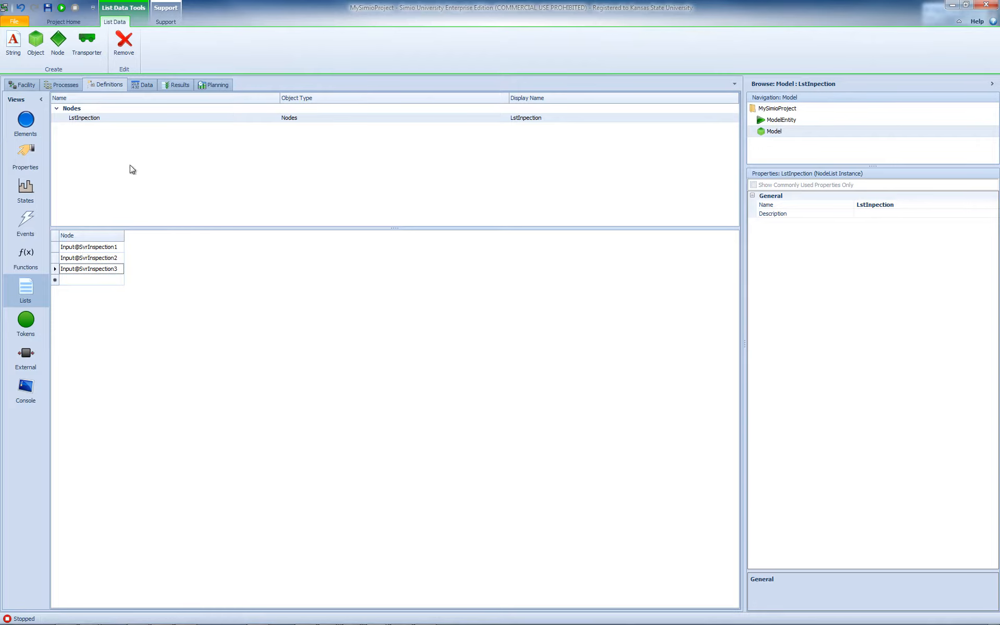
Return to the facility view and review the outbound link rule and link preference options of TransferNode1.
{"action": "left_click", "coordinate": [24, 85]}
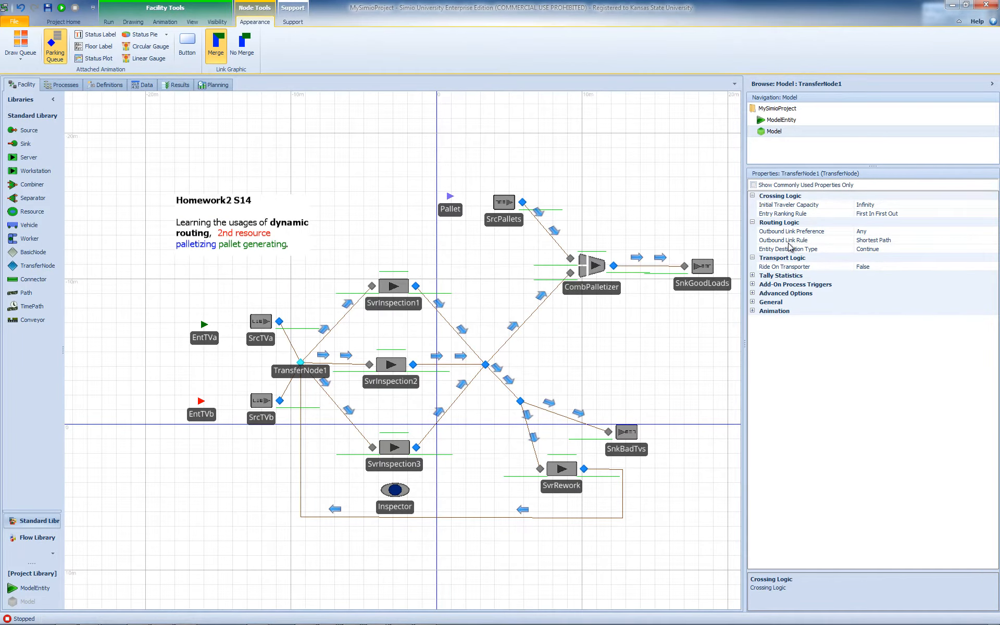
{"action": "left_click", "coordinate": [990, 241]}
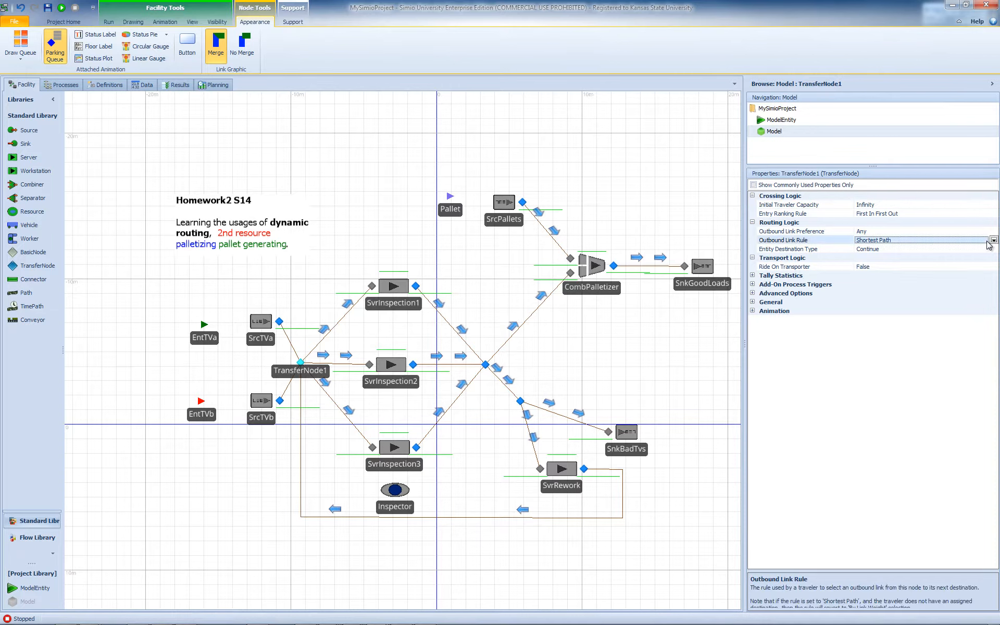
{"action": "left_click", "coordinate": [991, 239]}
{"action": "left_click", "coordinate": [992, 239]}
{"action": "left_click", "coordinate": [992, 232]}
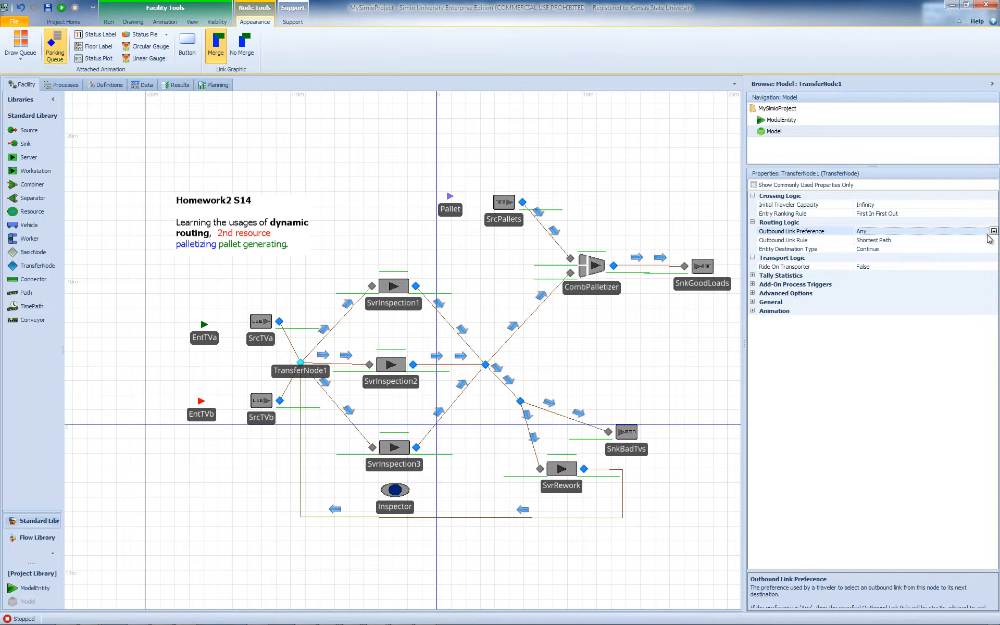
{"action": "left_click", "coordinate": [994, 232]}
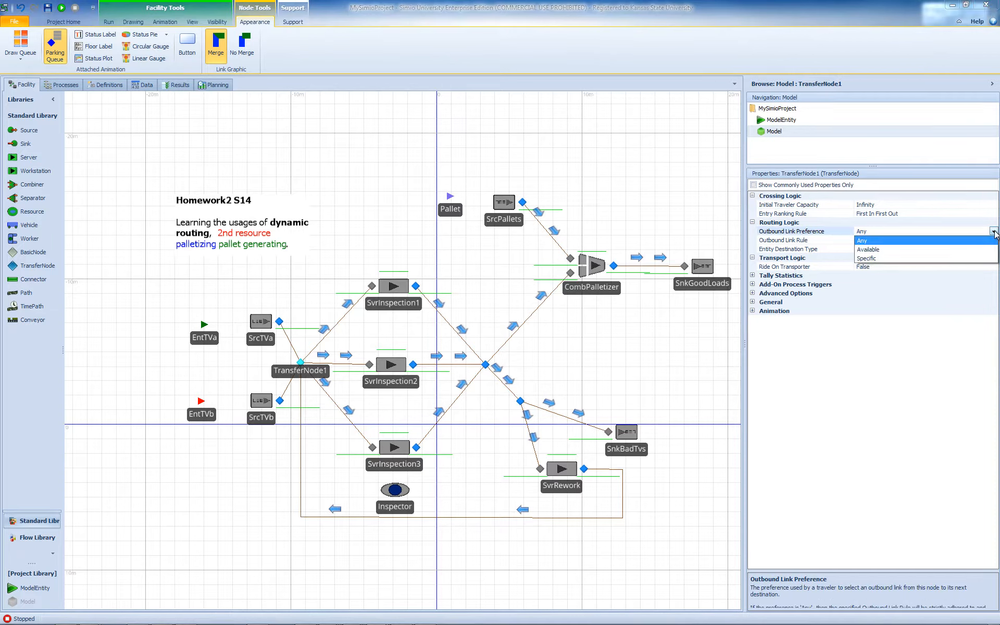
{"action": "left_click", "coordinate": [984, 312]}
Set TransferNode1's entity destination type to Select From List, using LstInpection as the node list.
{"action": "left_click", "coordinate": [958, 251]}
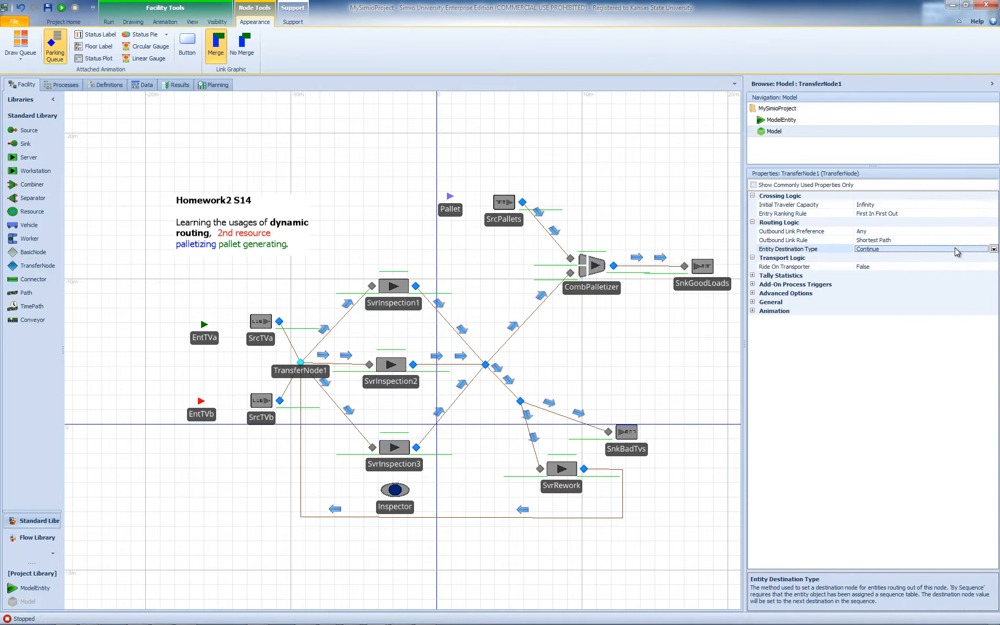
{"action": "left_click", "coordinate": [994, 250]}
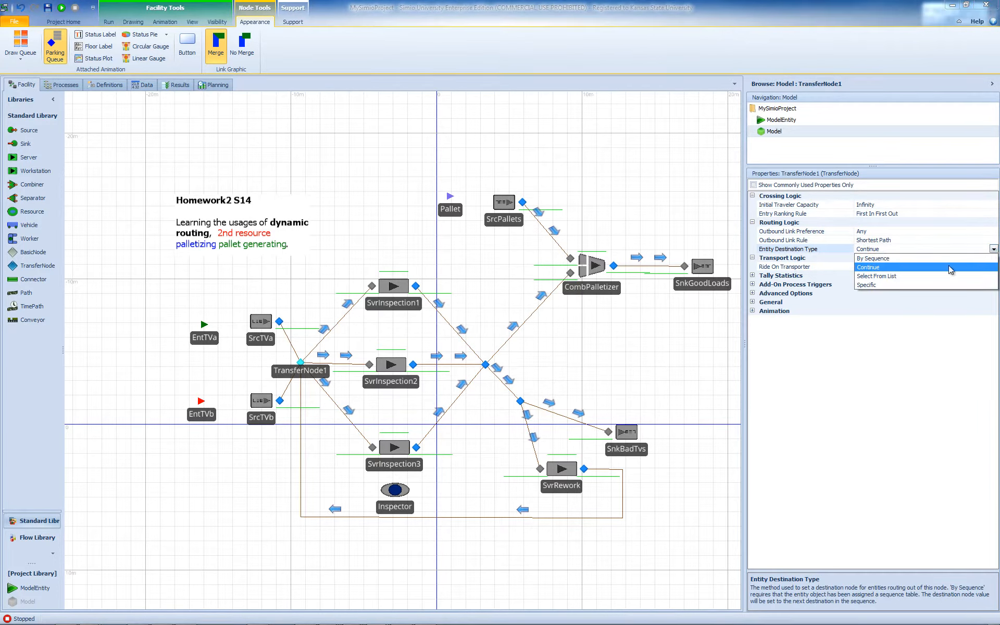
{"action": "left_click", "coordinate": [914, 276]}
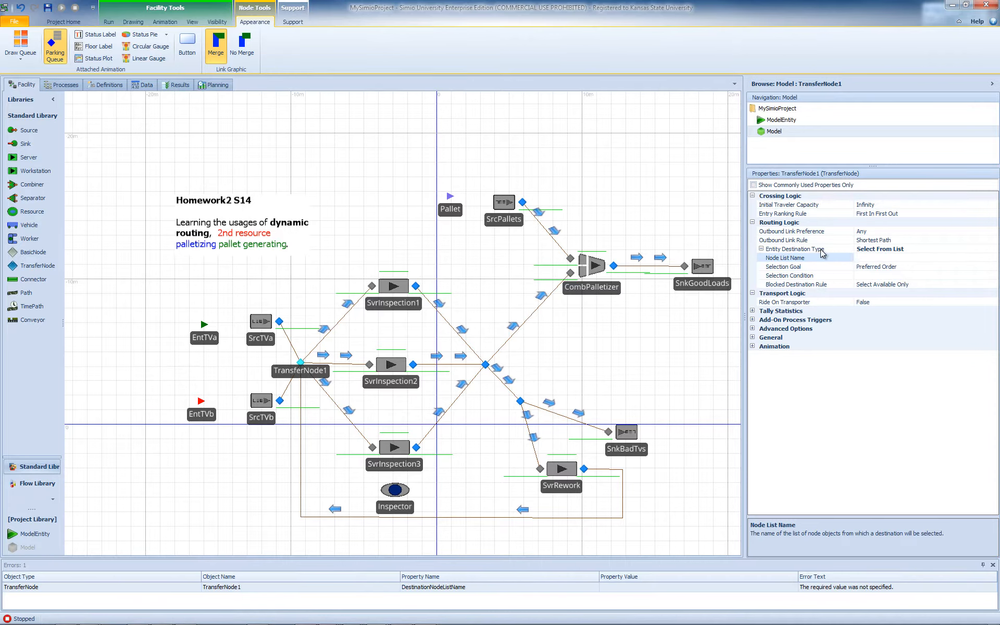
{"action": "left_click", "coordinate": [980, 261]}
{"action": "left_click", "coordinate": [994, 258]}
{"action": "left_click", "coordinate": [891, 284]}
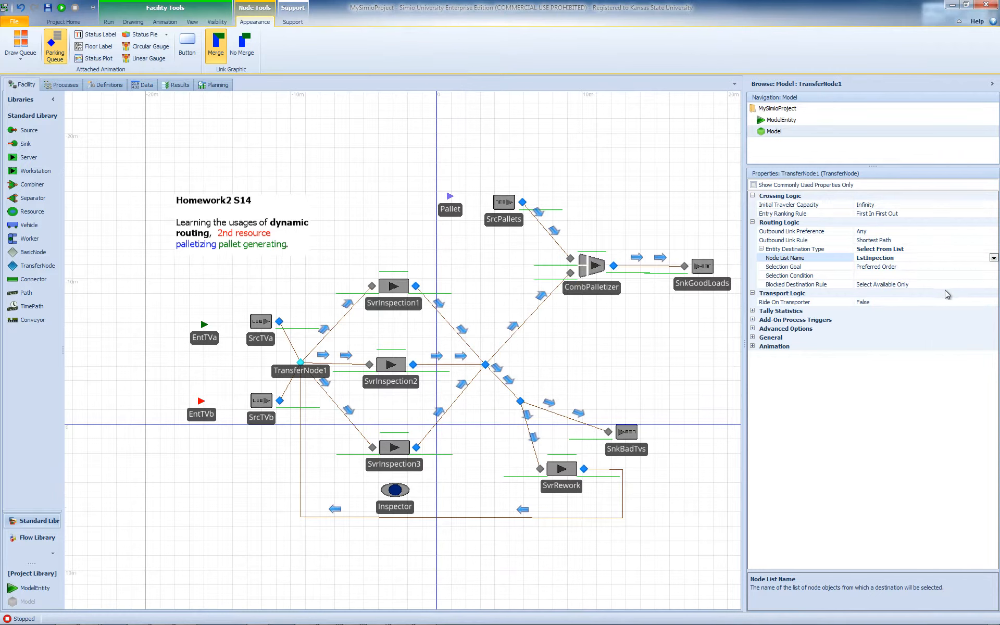
Set the selection goal of TransferNode1 to Smallest Value.
{"action": "left_click", "coordinate": [911, 268]}
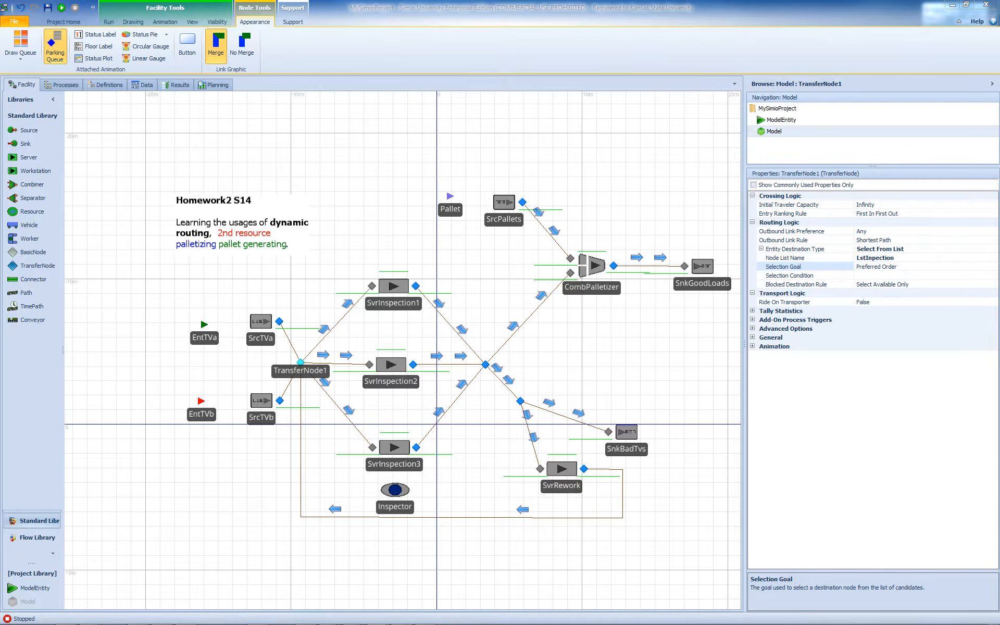
{"action": "left_click", "coordinate": [895, 269]}
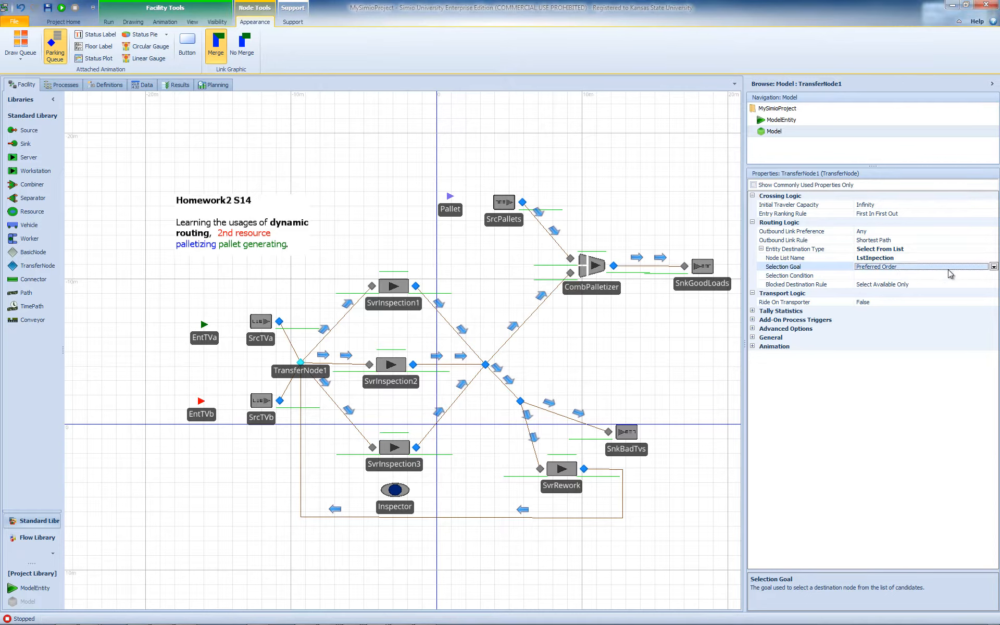
{"action": "left_click", "coordinate": [994, 266]}
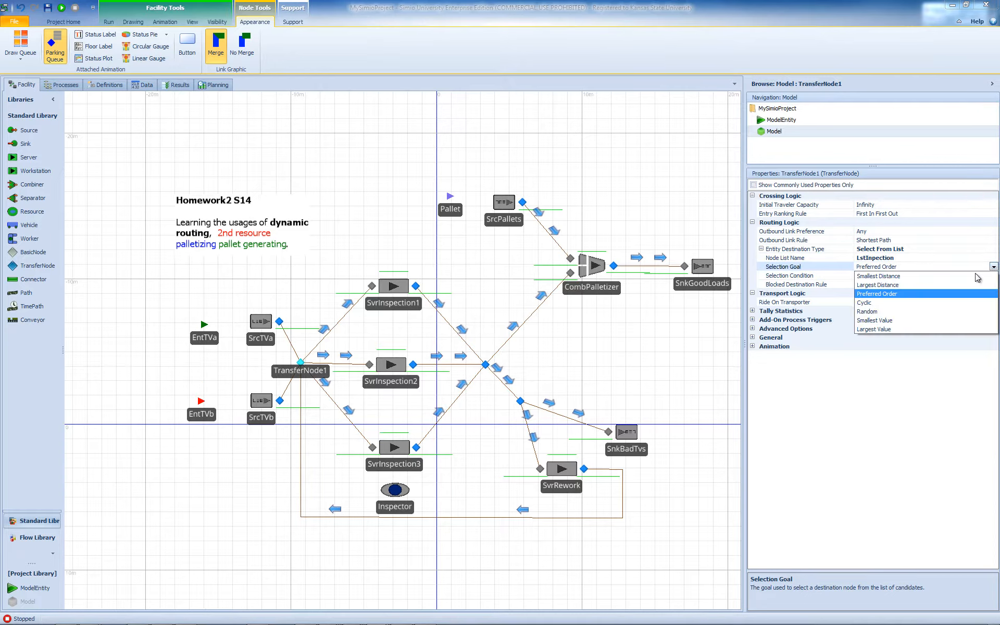
{"action": "left_click", "coordinate": [892, 322]}
Widen the properties area and begin TransferNode1's Selection Condition expression with Candidate.Server.
{"action": "left_click_drag", "start_coordinate": [745, 341], "coordinate": [702, 341]}
{"action": "left_click", "coordinate": [901, 285]}
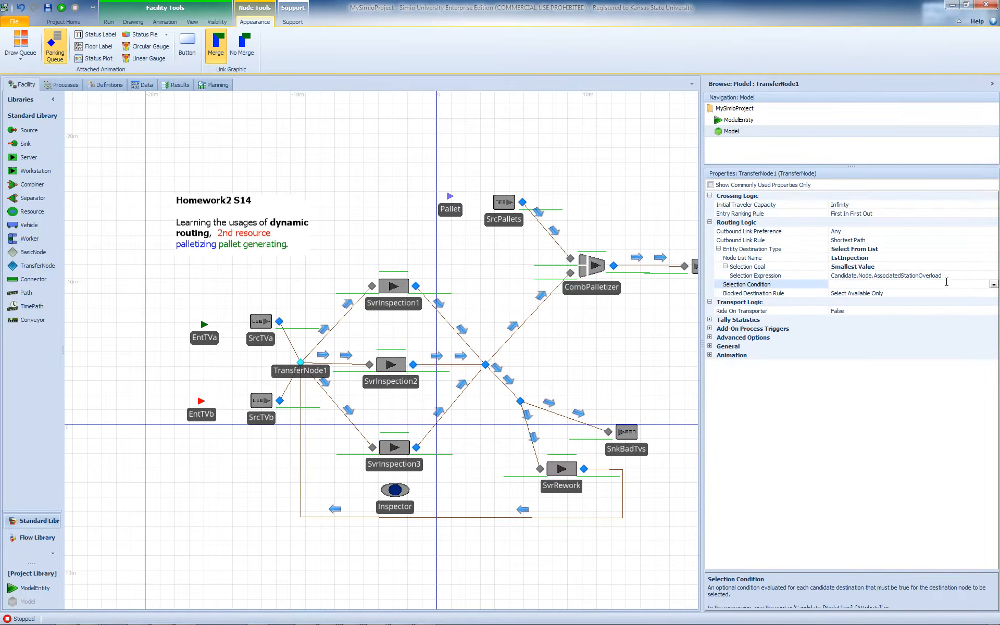
{"action": "left_click", "coordinate": [993, 284]}
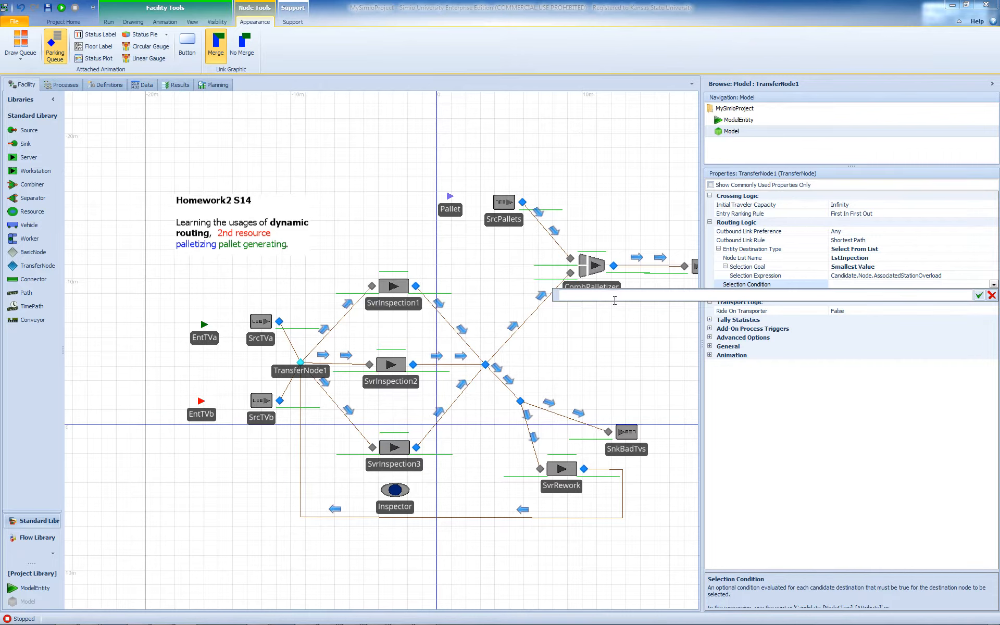
{"action": "type", "text": "Can"}
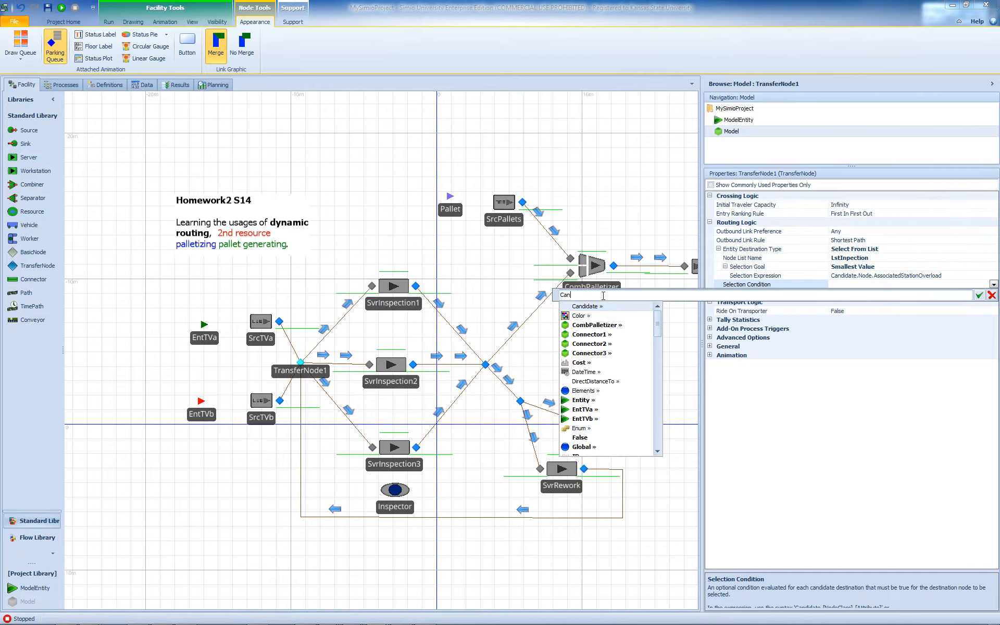
{"action": "type", "text": "didate."}
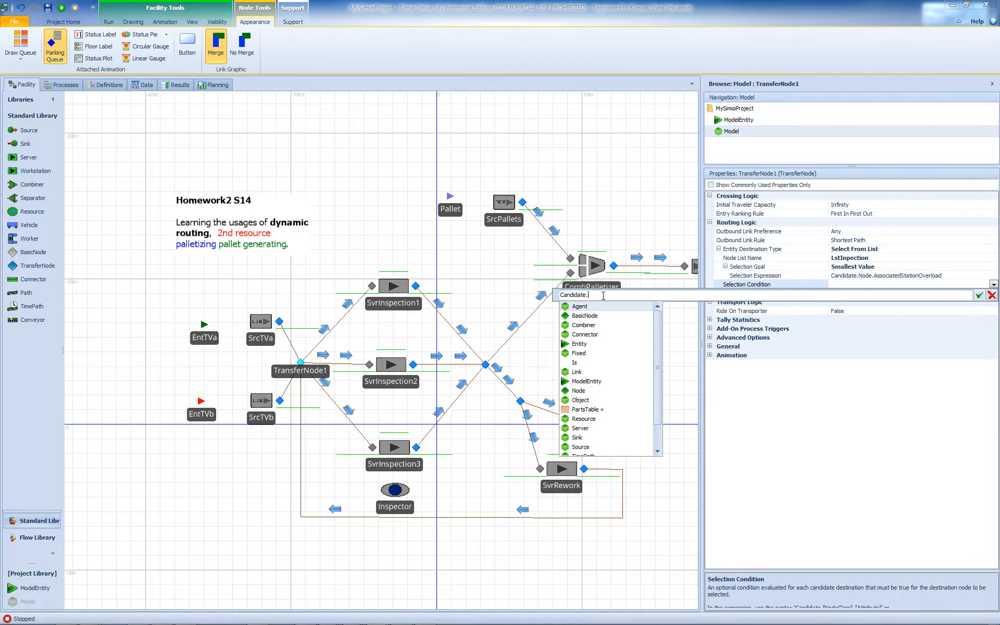
{"action": "type", "text": "s"}
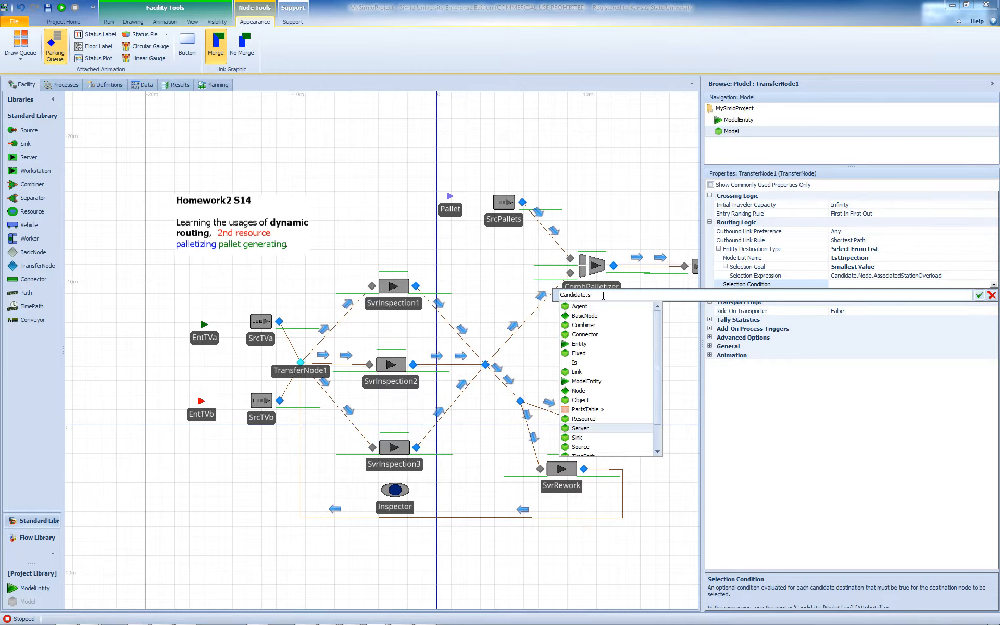
{"action": "key", "text": "BackSpace"}
{"action": "key", "text": "BackSpace"}
{"action": "type", "text": "Server."}
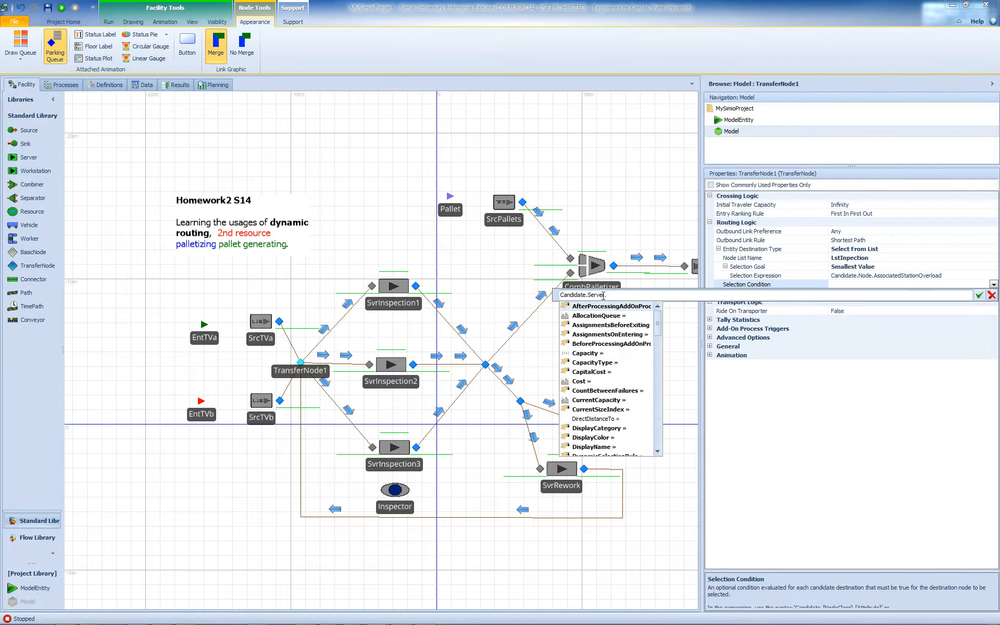
Extend the condition's Candidate.Server reference with InputBuffer.Contents.NumberWaiting.
{"action": "type", "text": "In"}
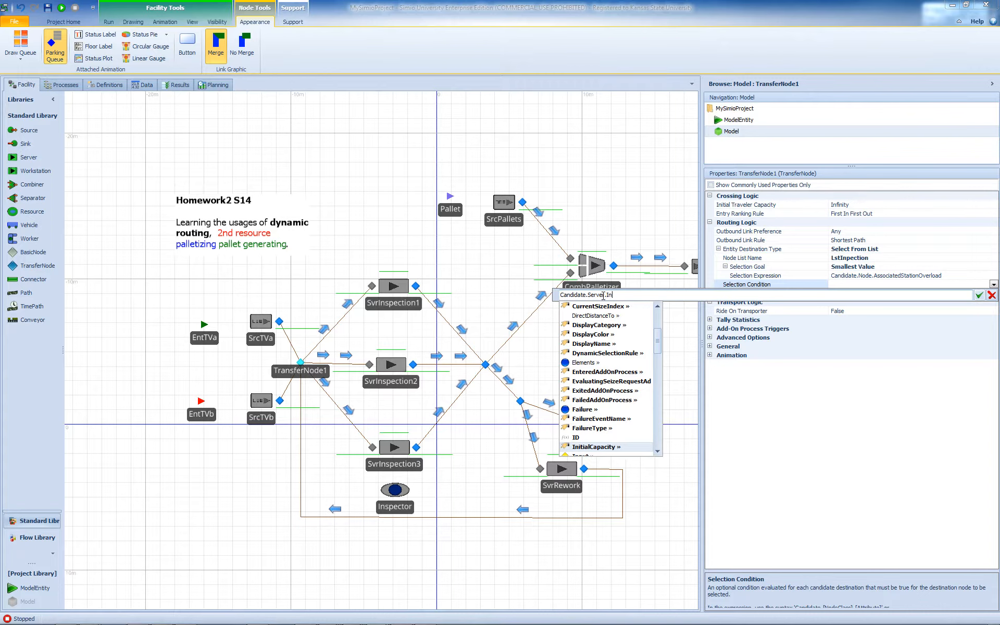
{"action": "type", "text": "pu"}
{"action": "key", "text": "Down"}
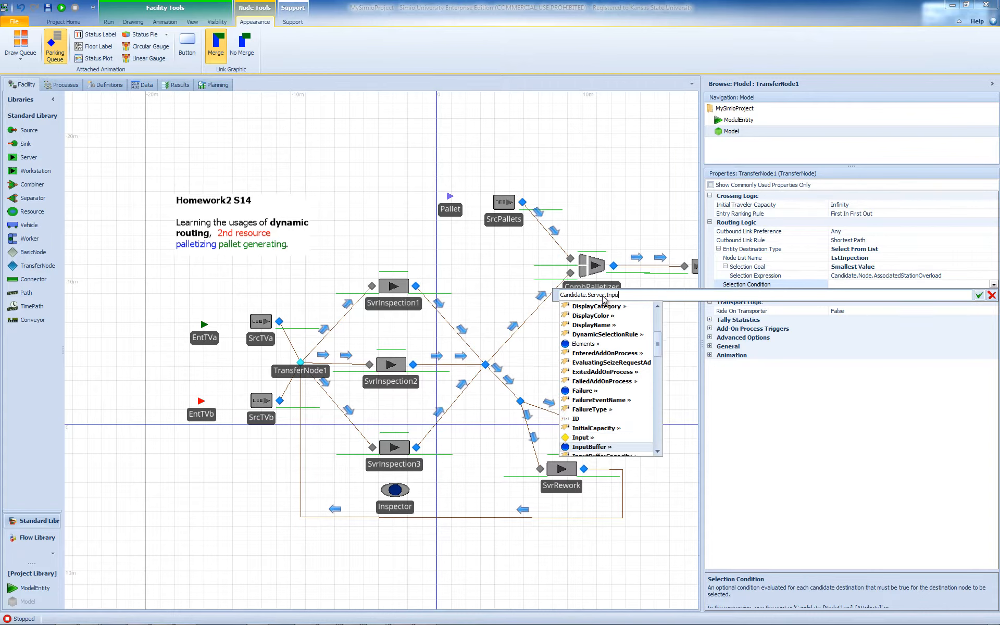
{"action": "type", "text": "tBuffer."}
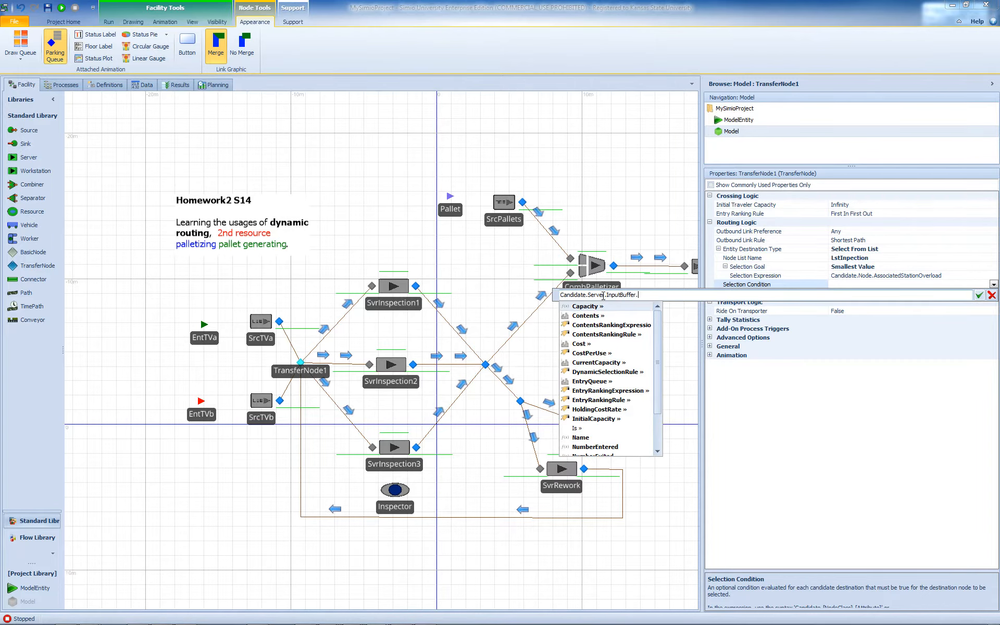
{"action": "type", "text": "C"}
{"action": "key", "text": "Down"}
{"action": "type", "text": "ontents.N"}
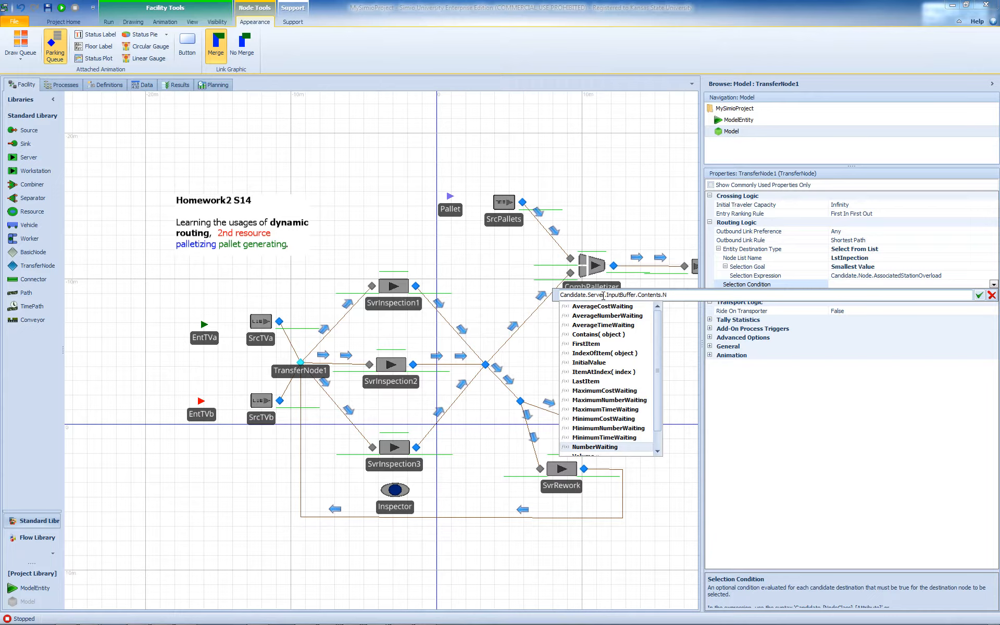
{"action": "key", "text": "Tab"}
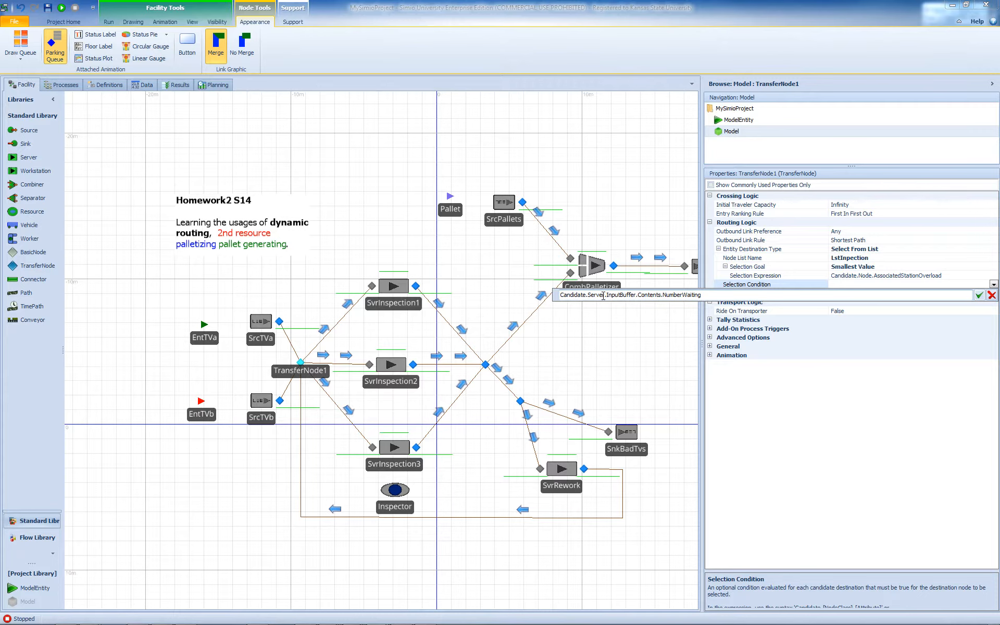
Add the term +Candidate.Server.Processing.Contents.NumberWaiting to the selection condition, followed by another plus sign.
{"action": "type", "text": "+CA"}
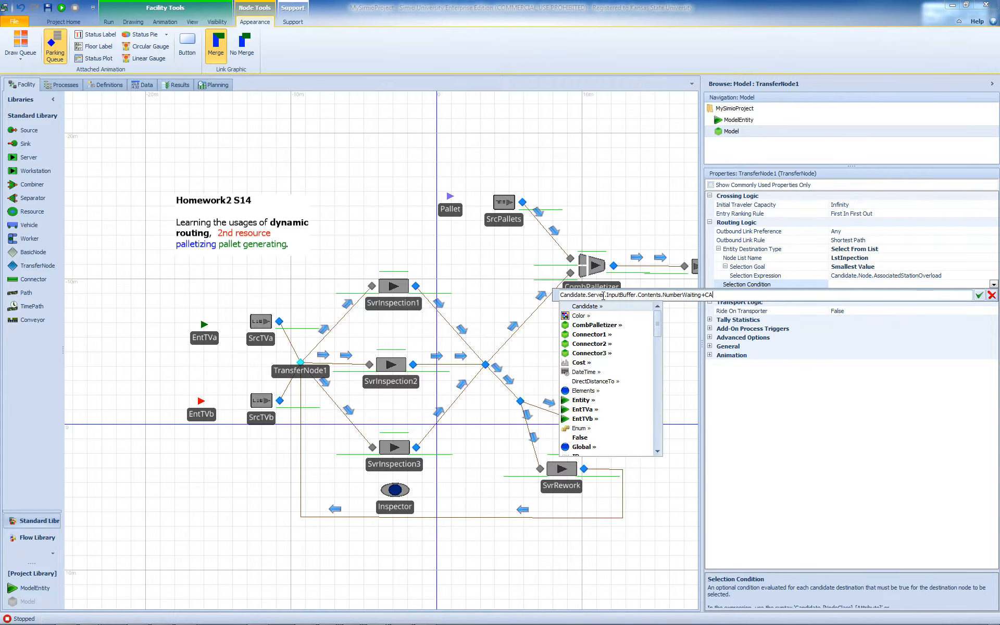
{"action": "key", "text": "BackSpace"}
{"action": "type", "text": "andidate.S"}
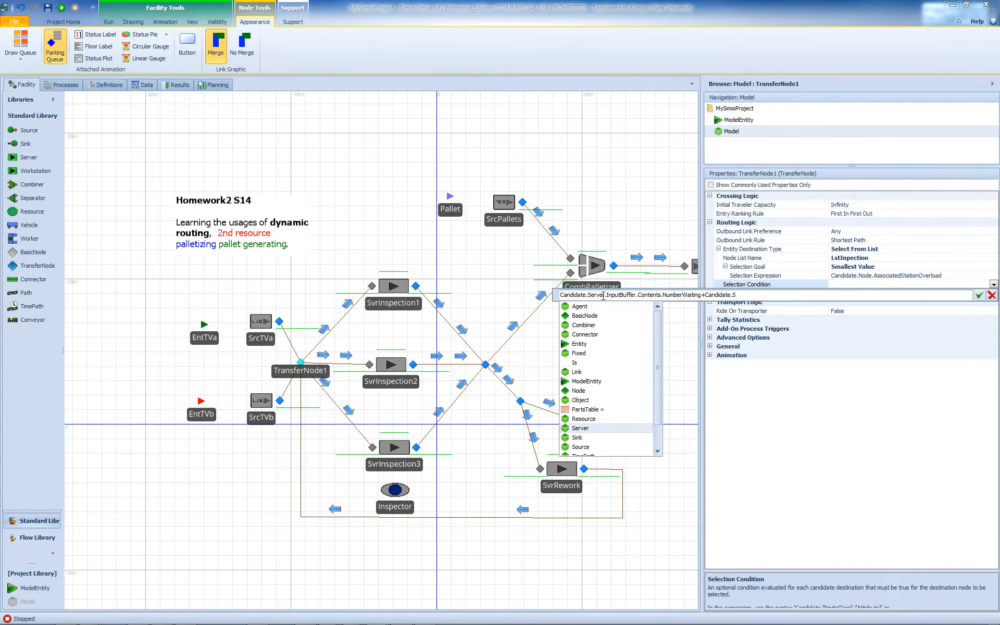
{"action": "type", "text": "erver."}
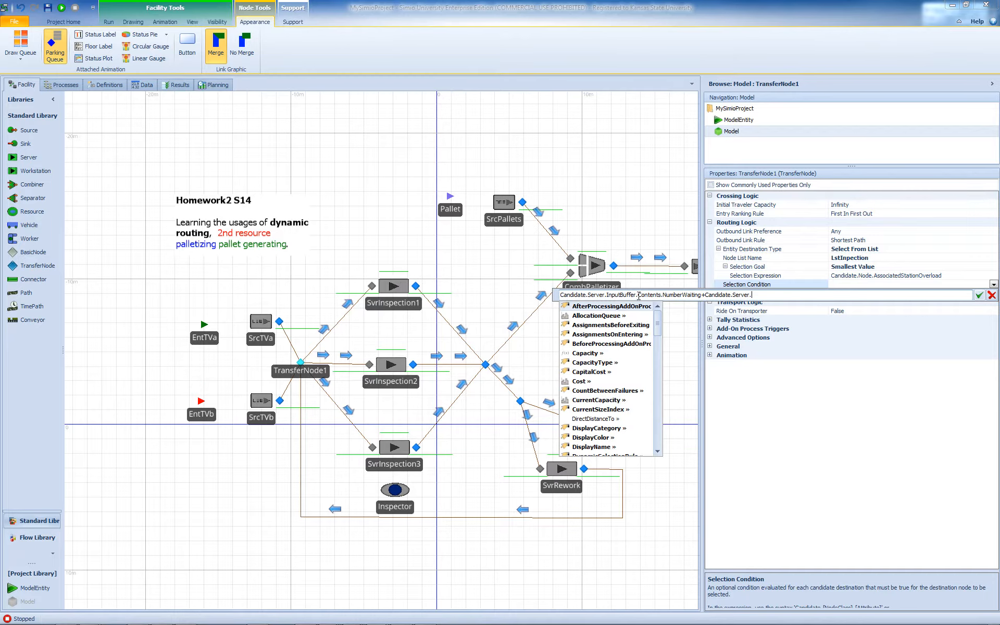
{"action": "left_click", "coordinate": [775, 296]}
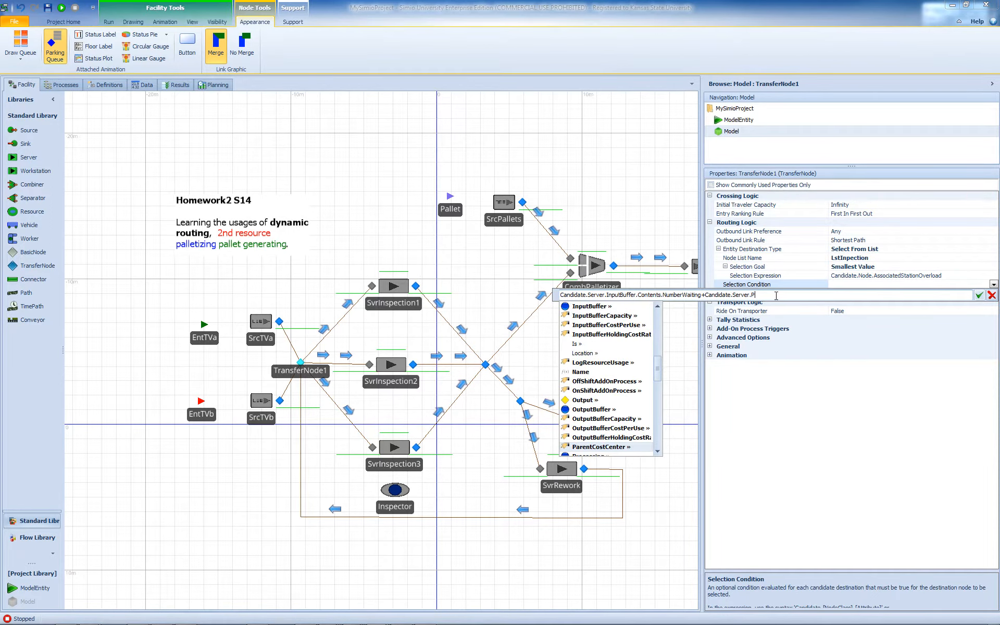
{"action": "type", "text": "Processing.Can"}
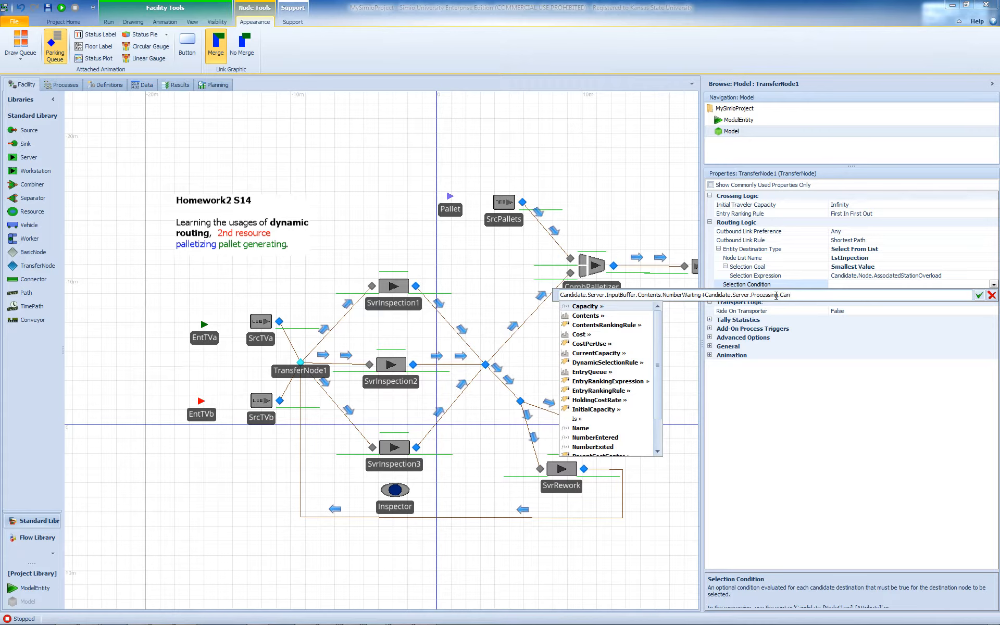
{"action": "key", "text": "Down"}
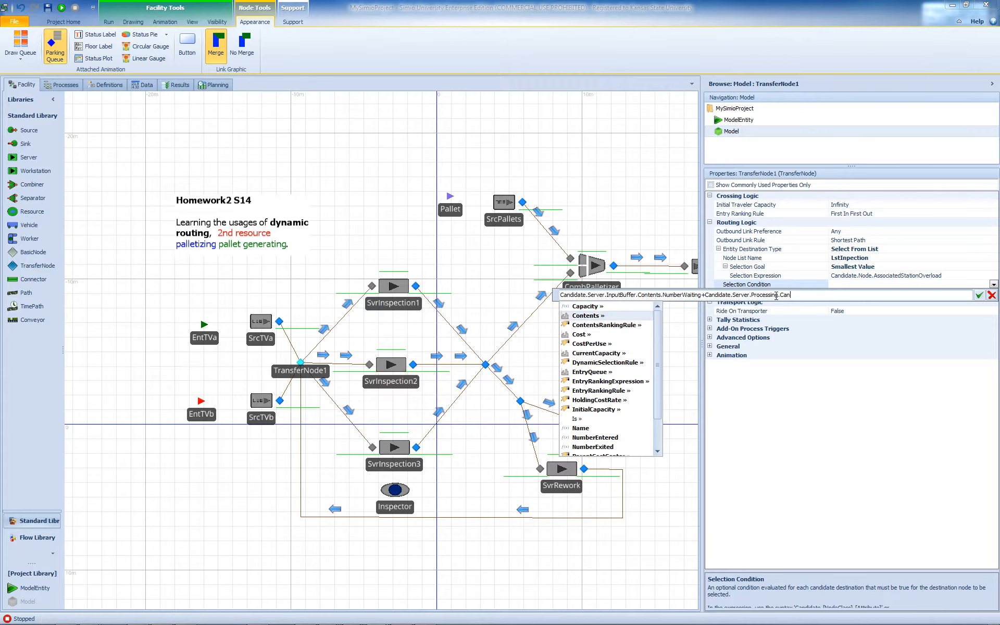
{"action": "type", "text": "Con"}
{"action": "key", "text": "Return"}
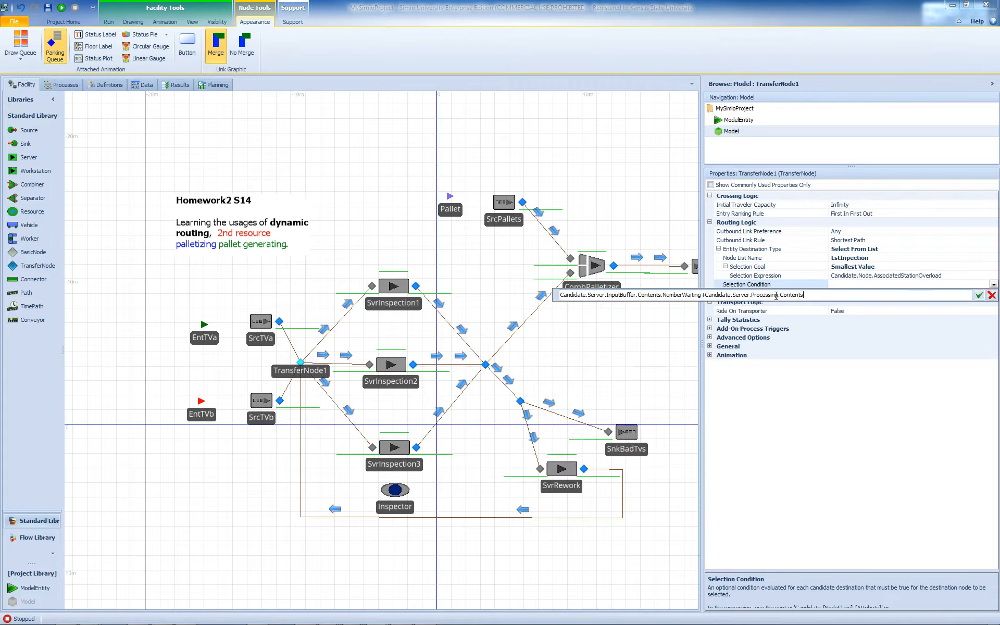
{"action": "type", "text": ".N"}
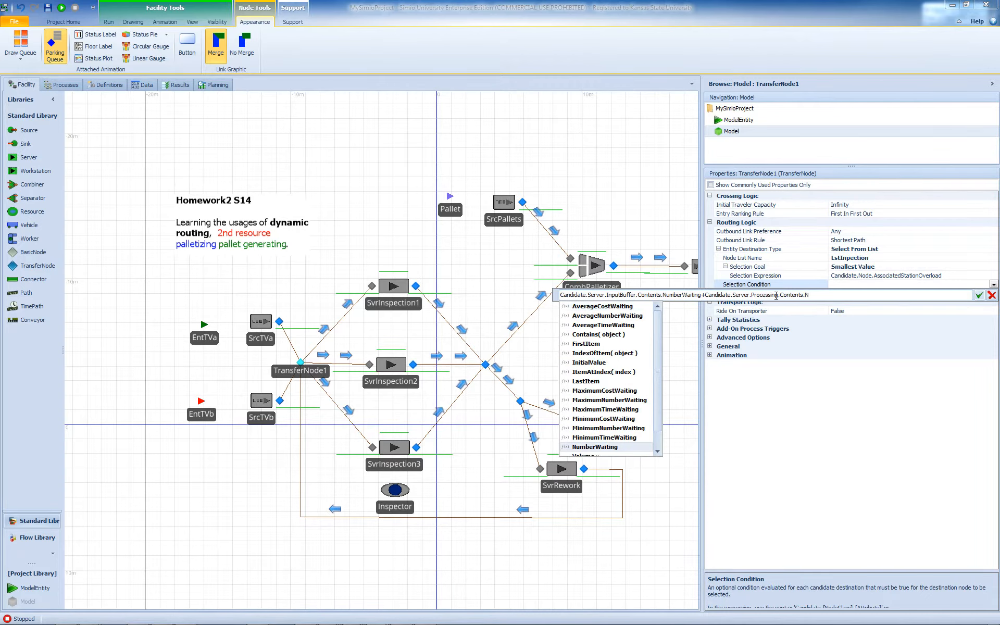
{"action": "key", "text": "Return"}
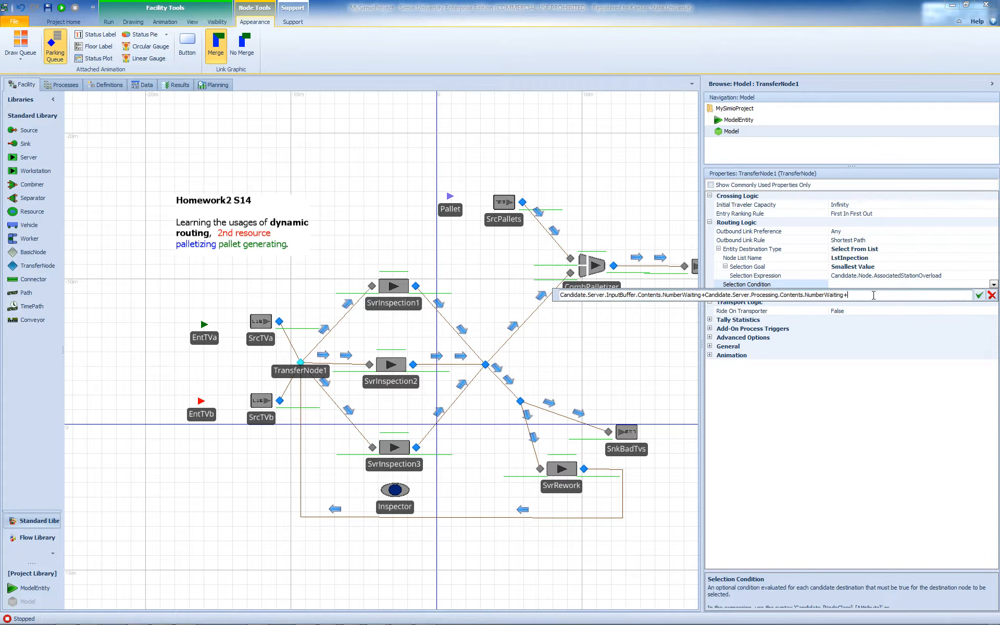
Append Candidate.Node.NumberTravelers as the third term of the selection condition.
{"action": "type", "text": "Can"}
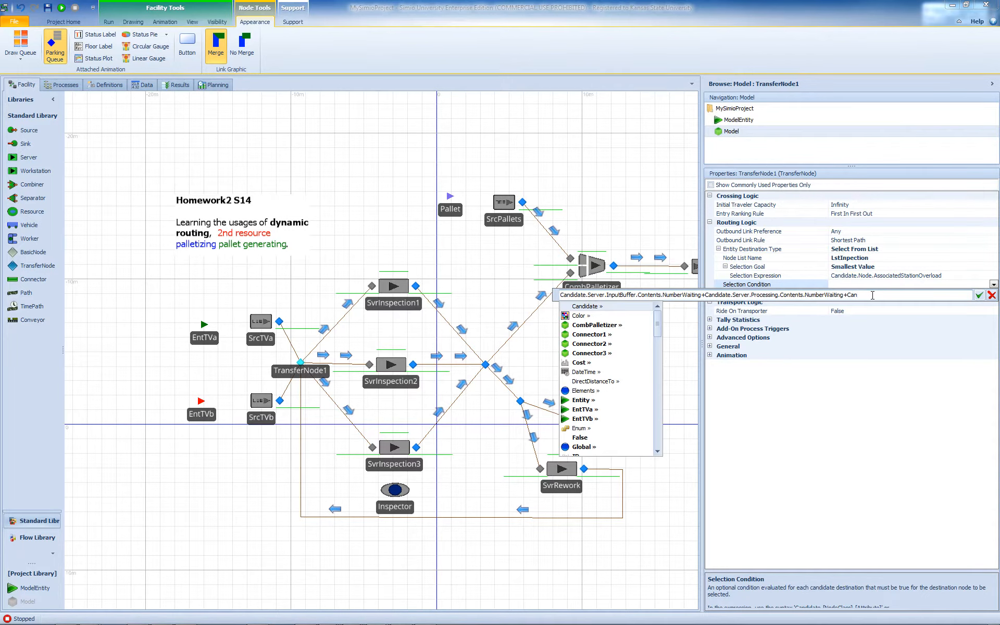
{"action": "type", "text": "didate."}
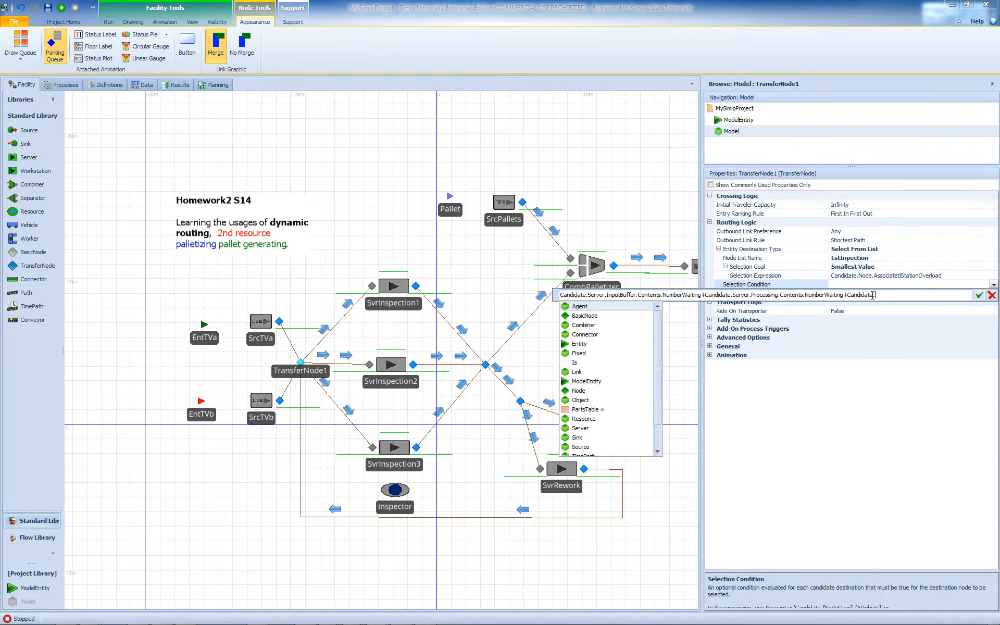
{"action": "type", "text": "No"}
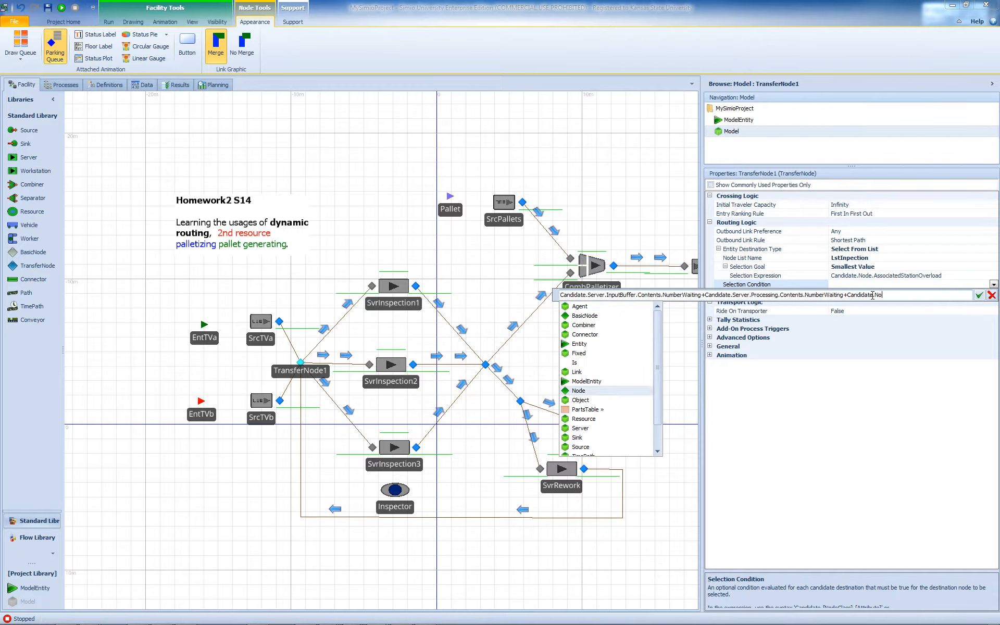
{"action": "type", "text": "de."}
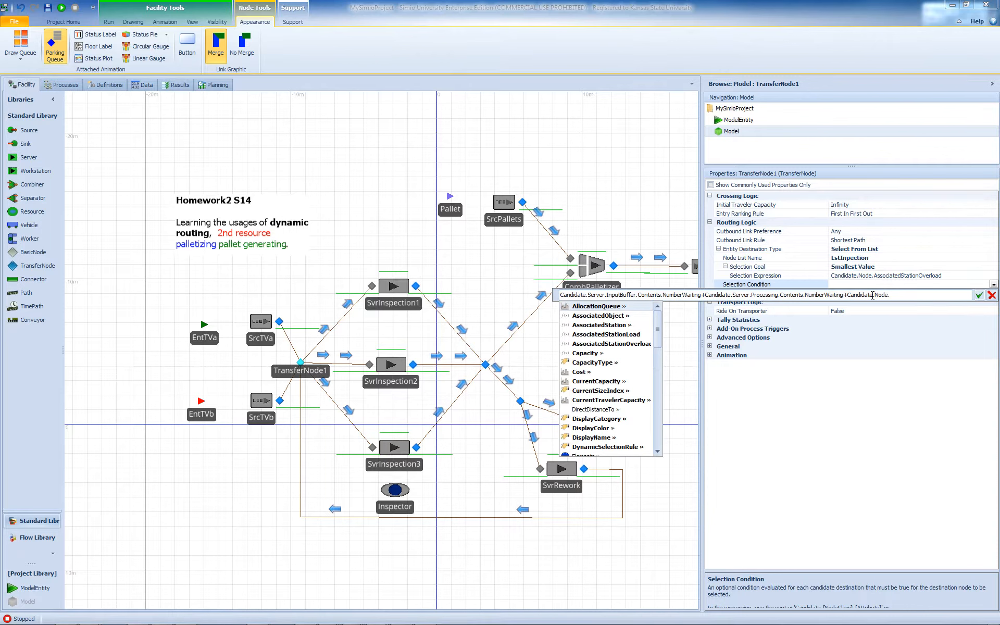
{"action": "key", "text": "Down"}
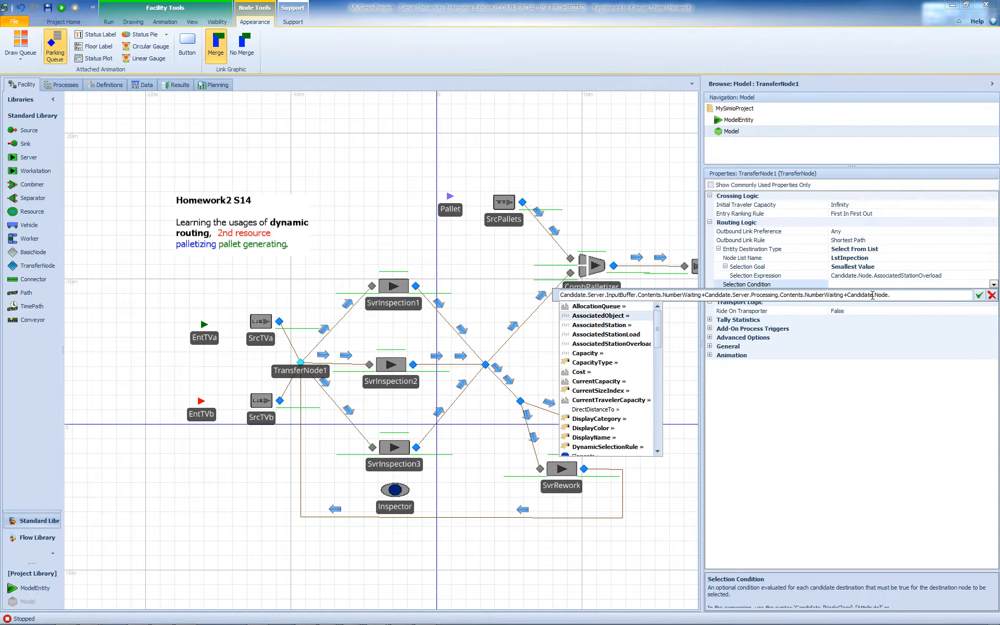
{"action": "type", "text": "num"}
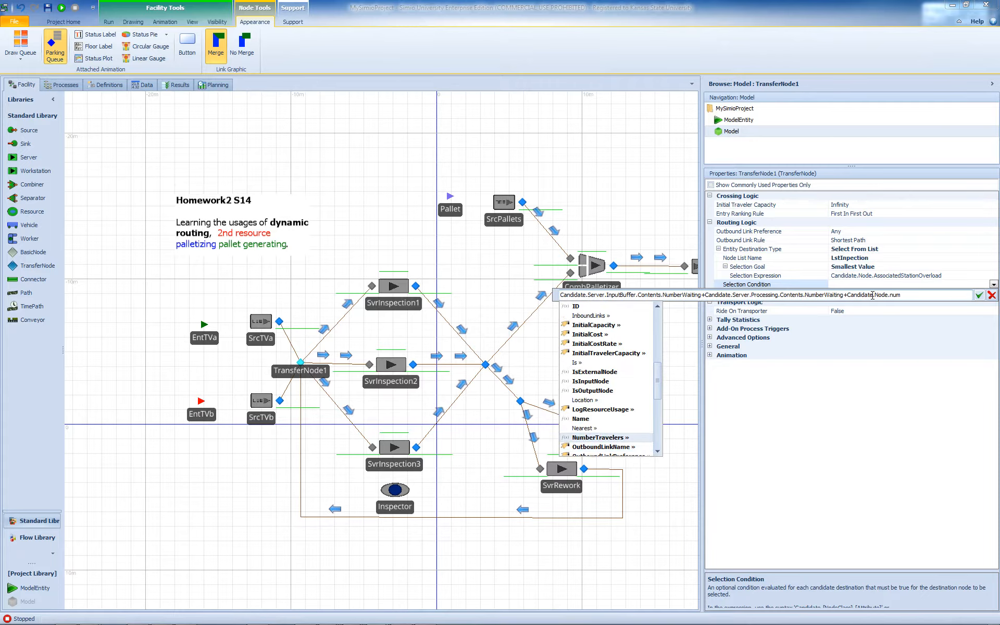
{"action": "key", "text": "Down"}
{"action": "key", "text": "Down"}
{"action": "key", "text": "Down"}
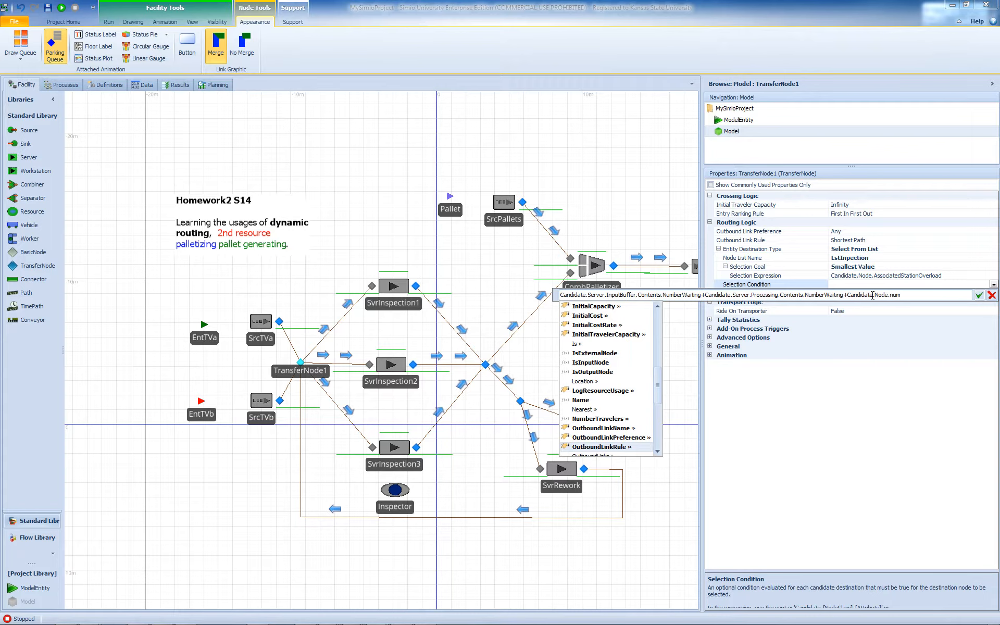
{"action": "key", "text": "Down"}
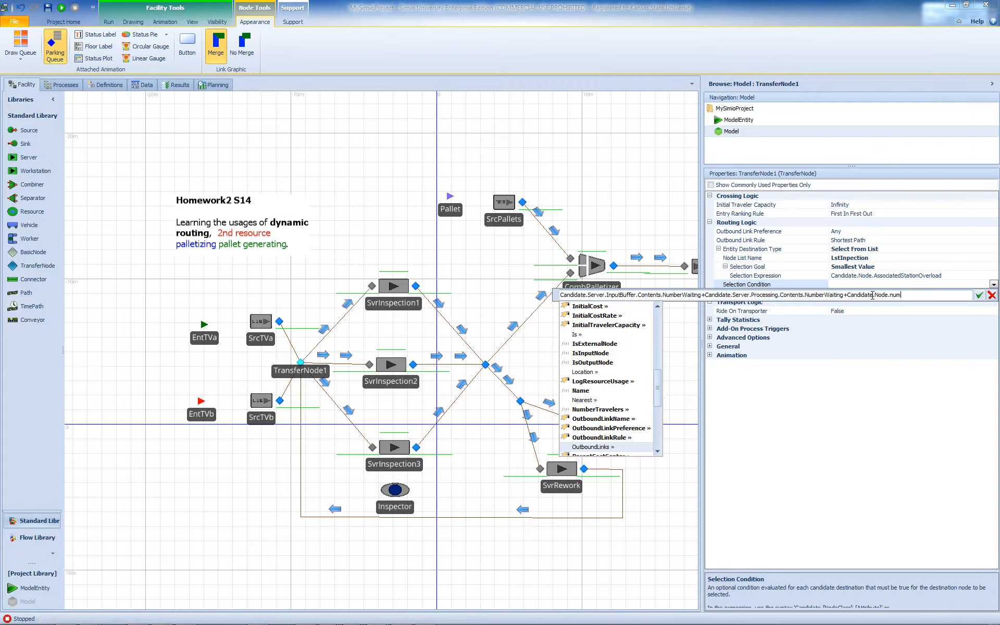
{"action": "key", "text": "Up"}
{"action": "key", "text": "Up"}
{"action": "key", "text": "Up"}
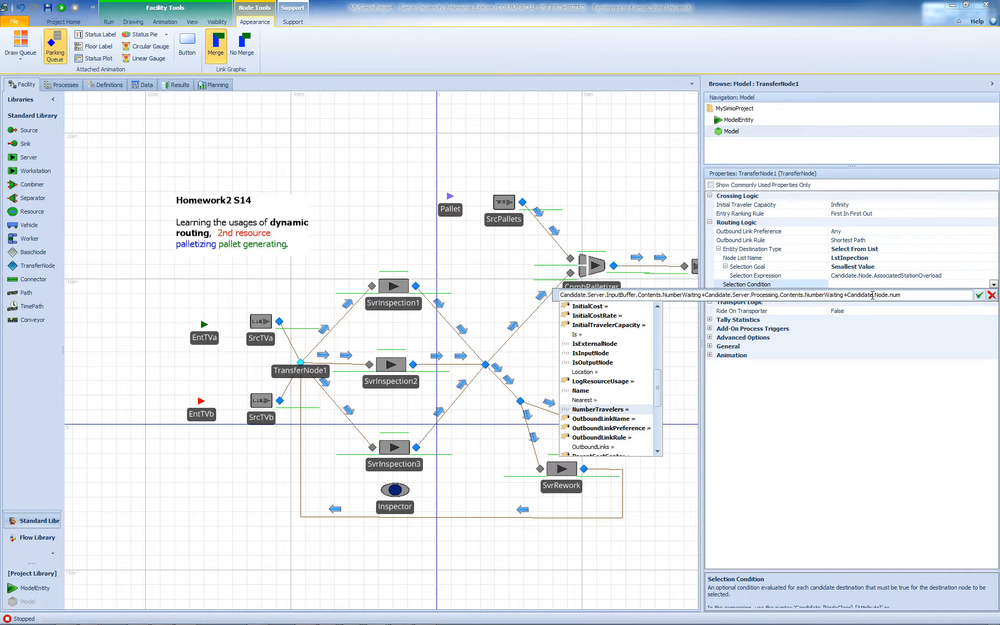
{"action": "double_click", "coordinate": [629, 412]}
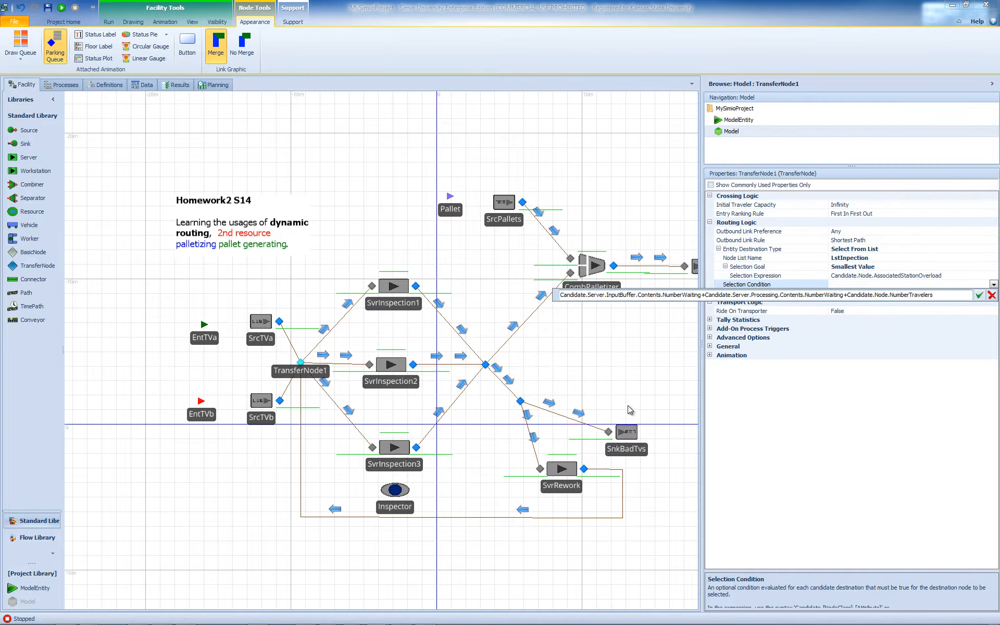
Complete the NumberTravelers term with RoutingIn and apply the selection condition to TransferNode1.
{"action": "type", "text": "."}
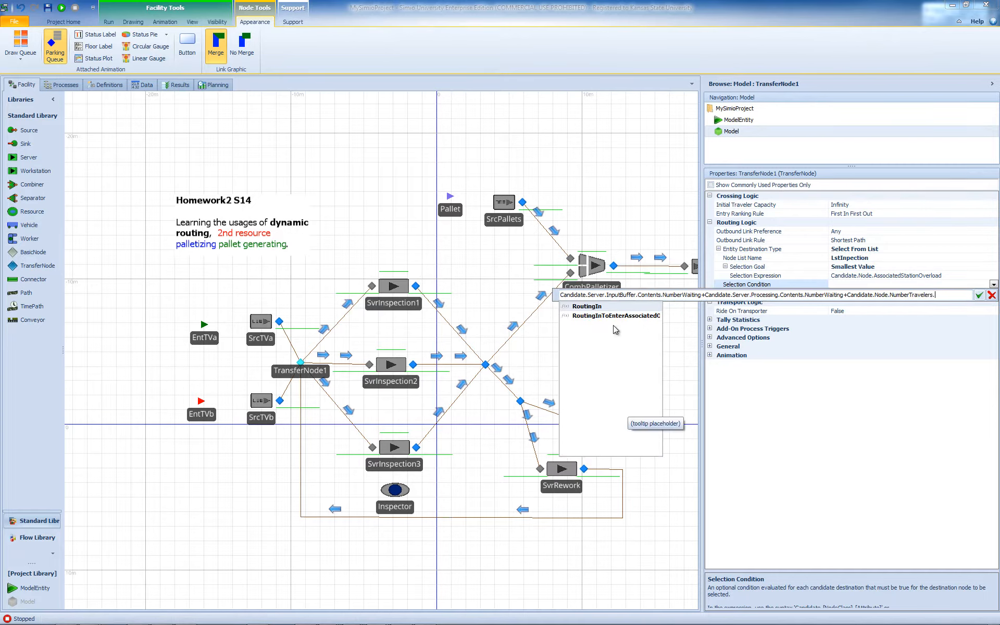
{"action": "double_click", "coordinate": [598, 307]}
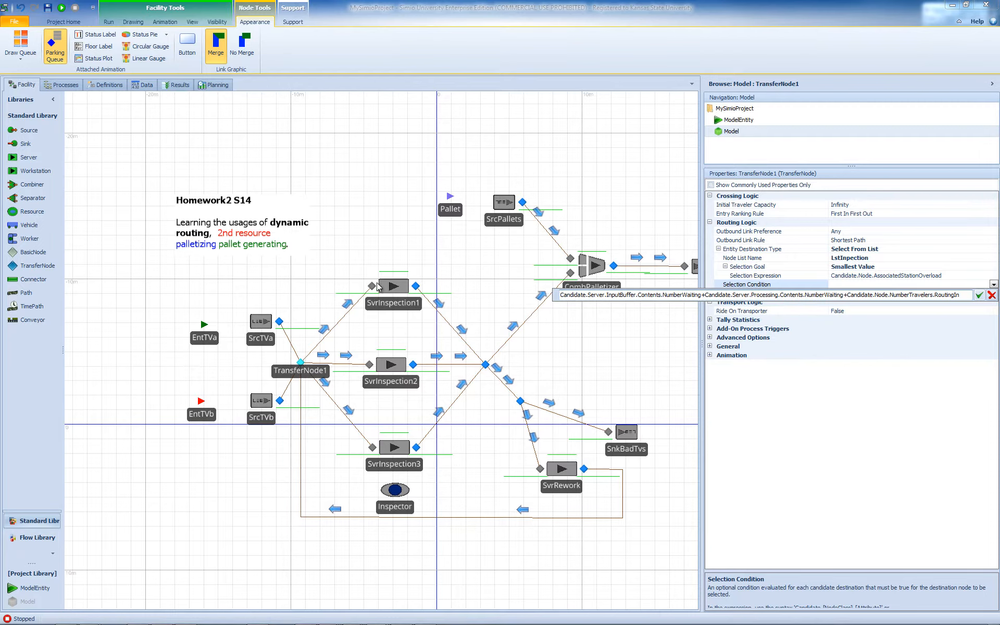
{"action": "left_click", "coordinate": [979, 296]}
{"action": "left_click", "coordinate": [879, 580]}
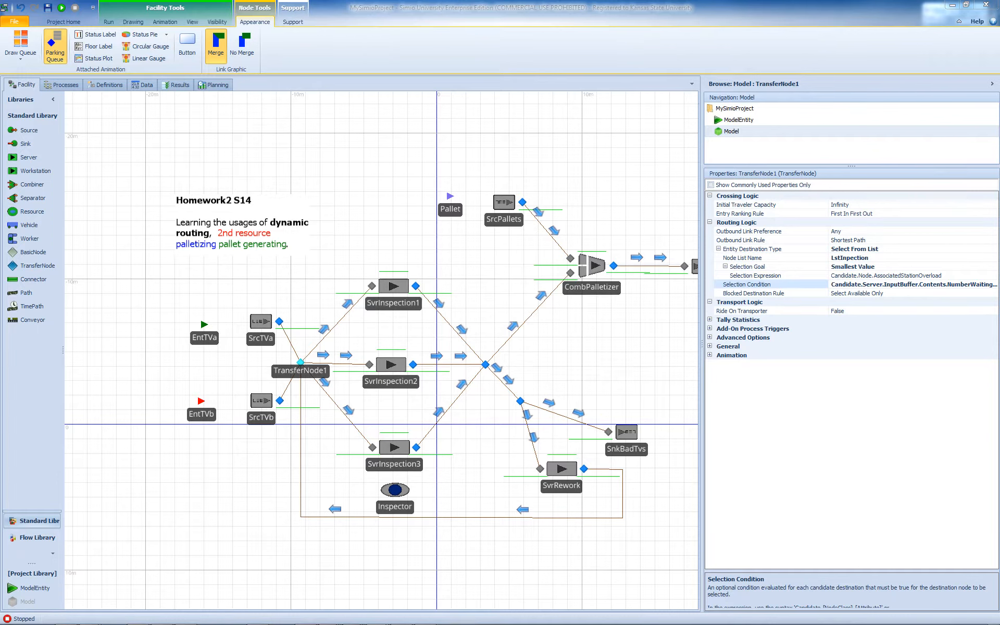
Inspect the properties of SvrInspection1, SvrInspection2, SvrInspection3 and the Inspector resource.
{"action": "left_click", "coordinate": [388, 302]}
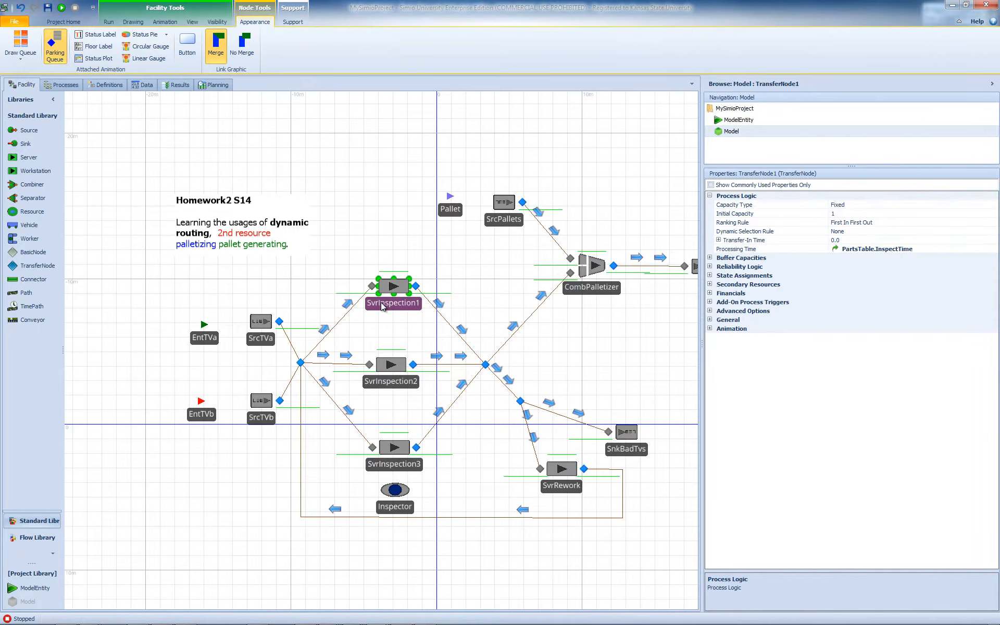
{"action": "left_click", "coordinate": [391, 381]}
{"action": "left_click", "coordinate": [405, 460]}
{"action": "left_click", "coordinate": [407, 511]}
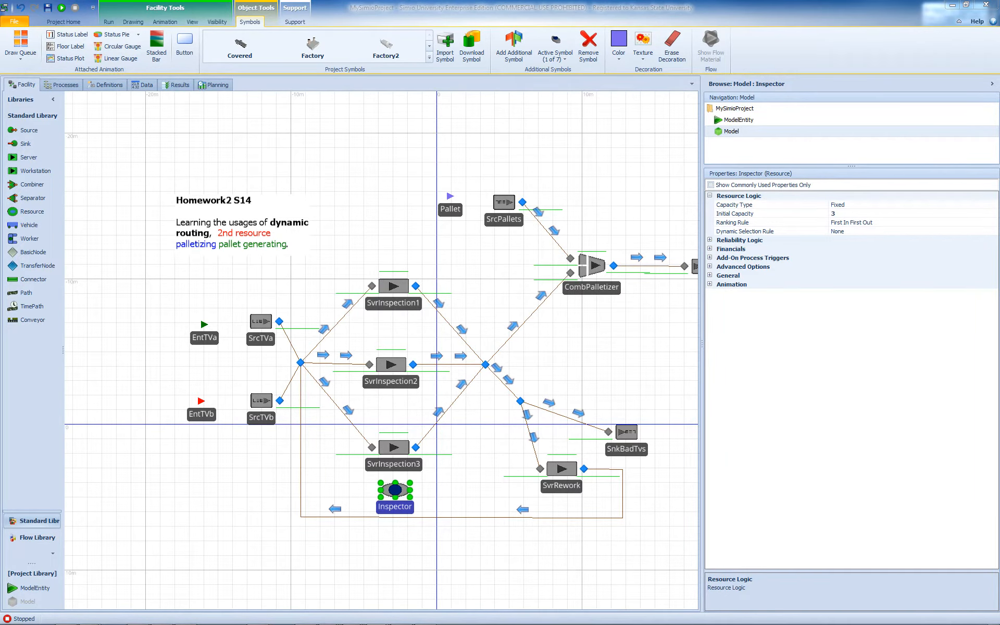
Create three new empty processes in the model's process view.
{"action": "left_click", "coordinate": [62, 84]}
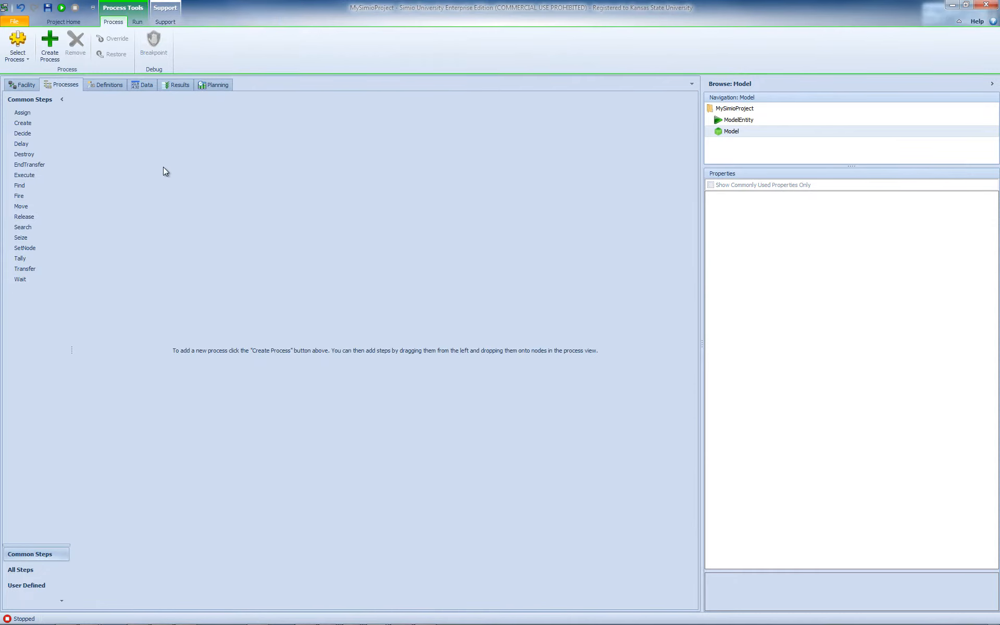
{"action": "left_click", "coordinate": [52, 57]}
{"action": "left_click", "coordinate": [52, 58]}
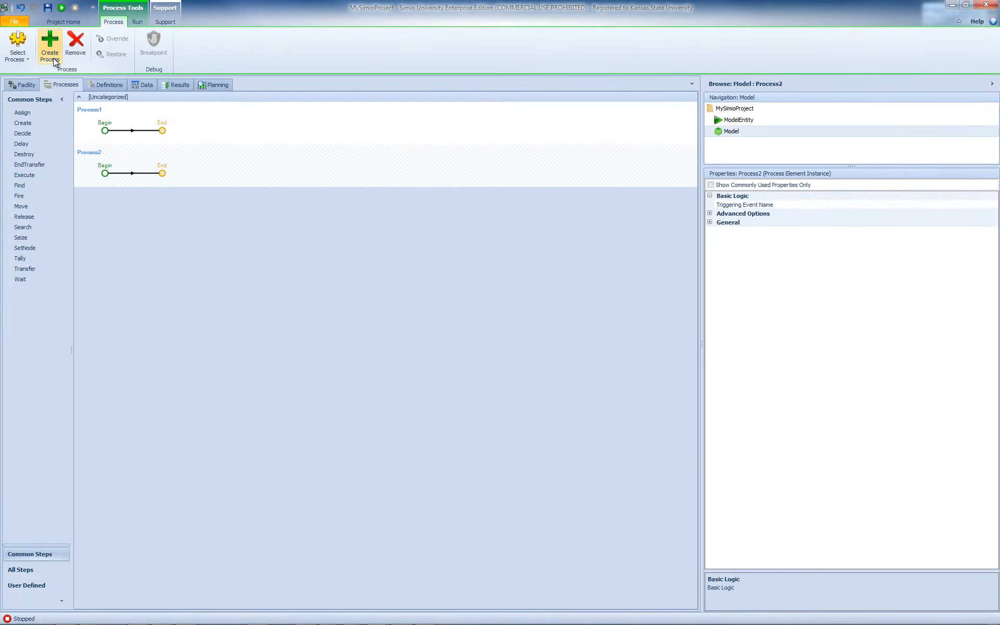
{"action": "left_click", "coordinate": [54, 60]}
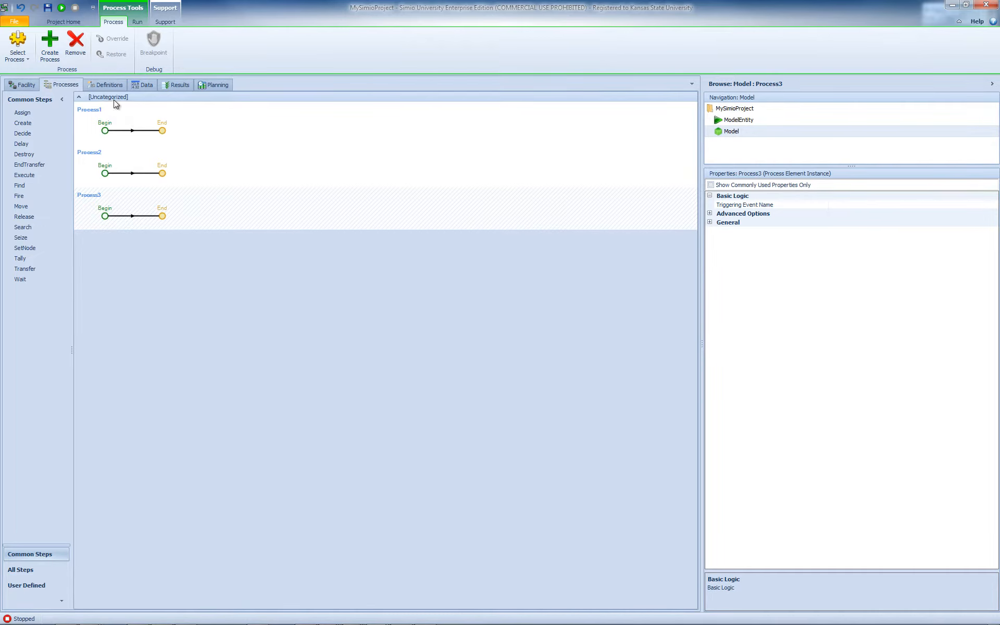
{"action": "left_click", "coordinate": [130, 134]}
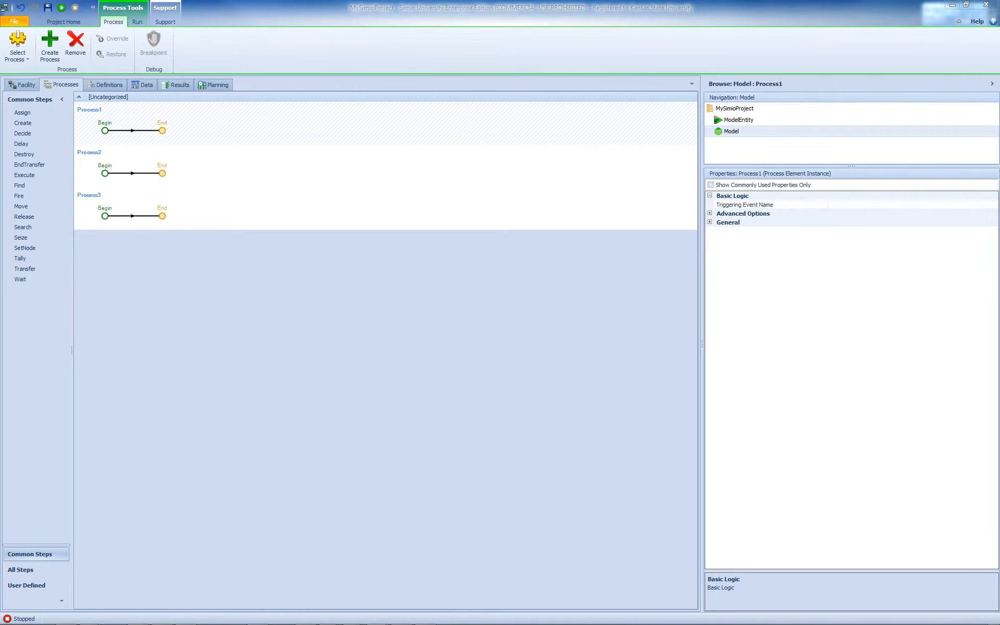
Add a discrete integer state variable to the model definitions and name it StaNumberWaiting.
{"action": "left_click", "coordinate": [115, 84]}
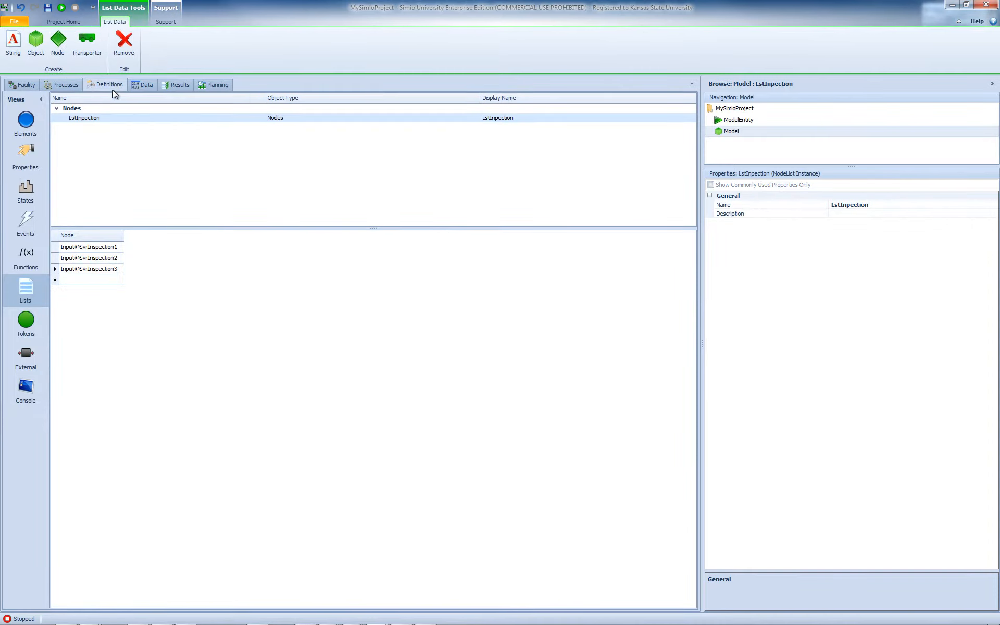
{"action": "left_click", "coordinate": [26, 188]}
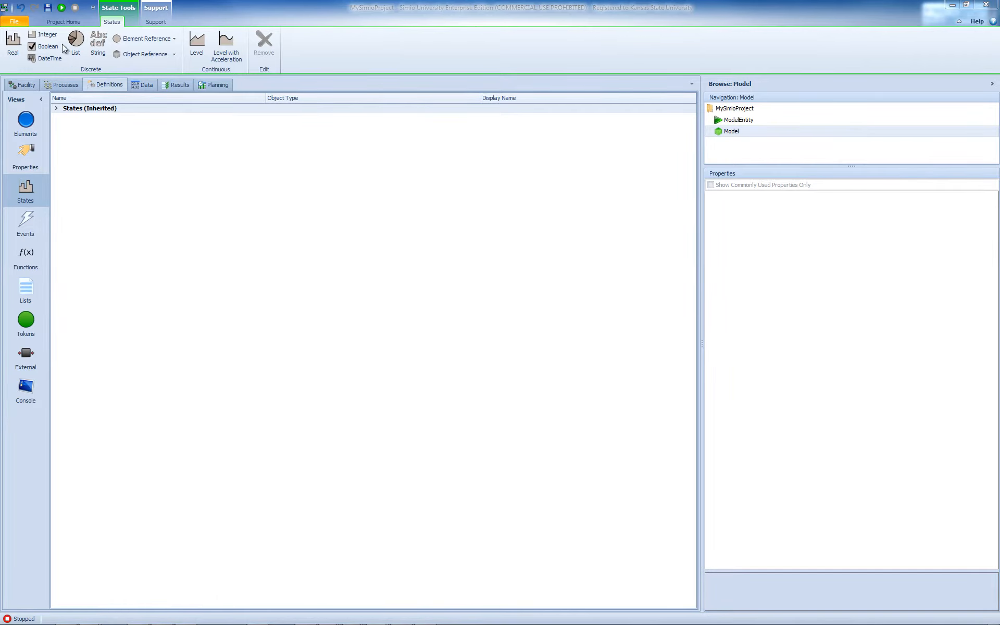
{"action": "left_click", "coordinate": [48, 34]}
{"action": "left_click", "coordinate": [128, 127]}
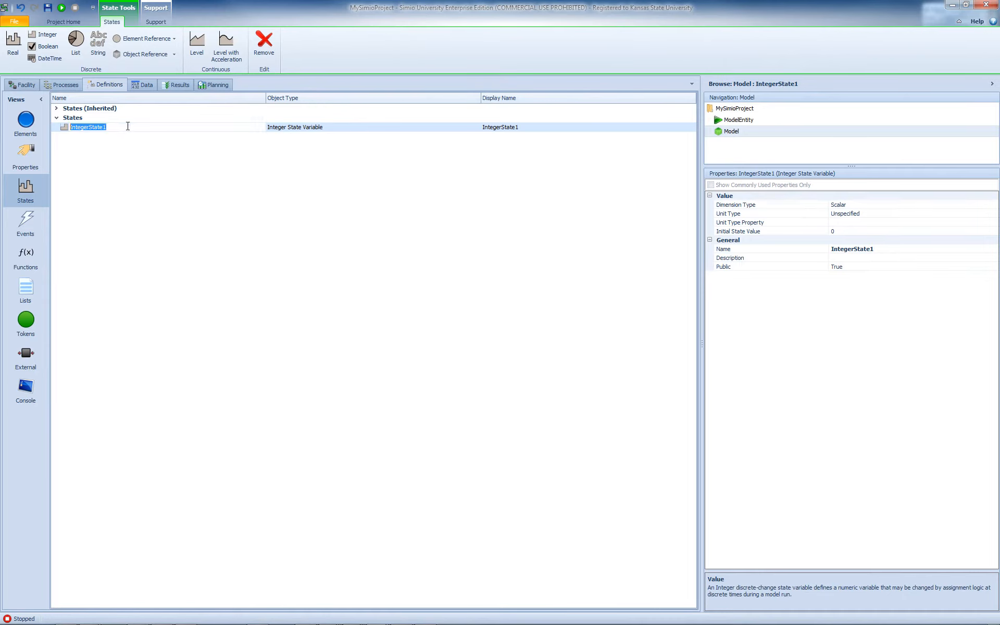
{"action": "type", "text": "Sta"}
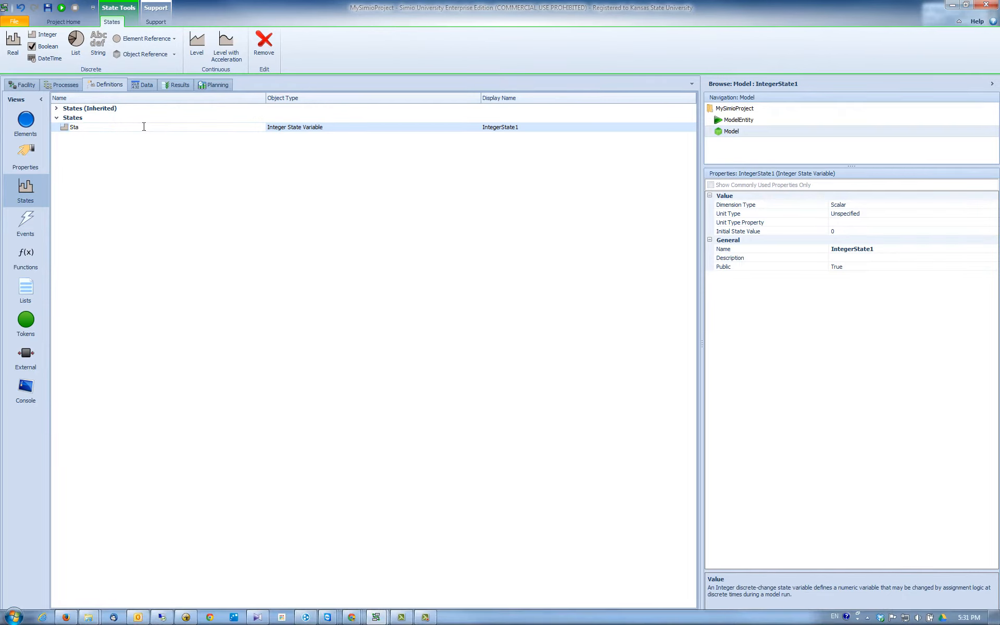
{"action": "type", "text": "Number"}
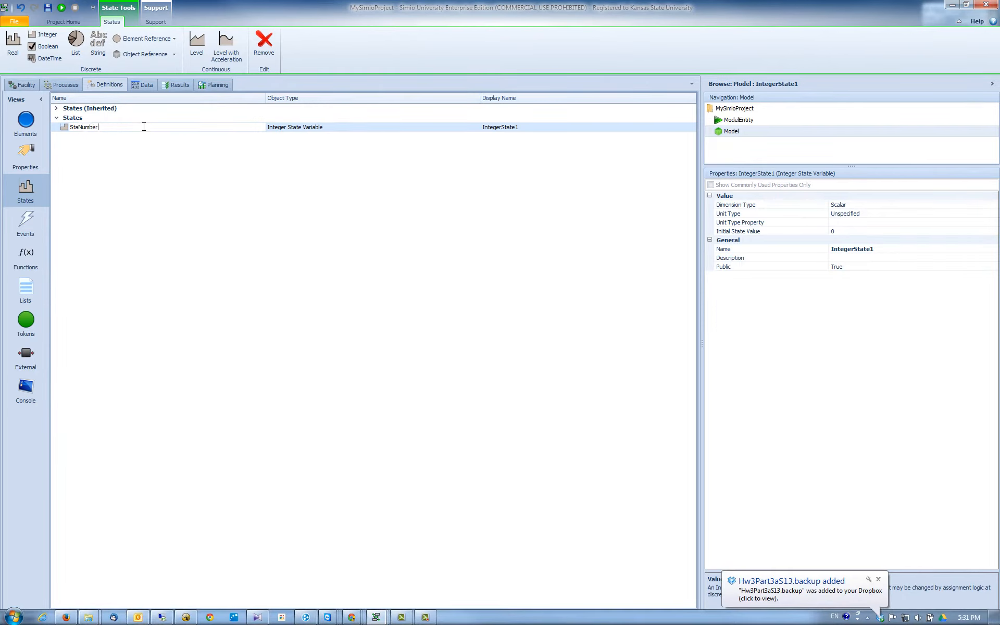
{"action": "type", "text": "Waiting"}
{"action": "key", "text": "Return"}
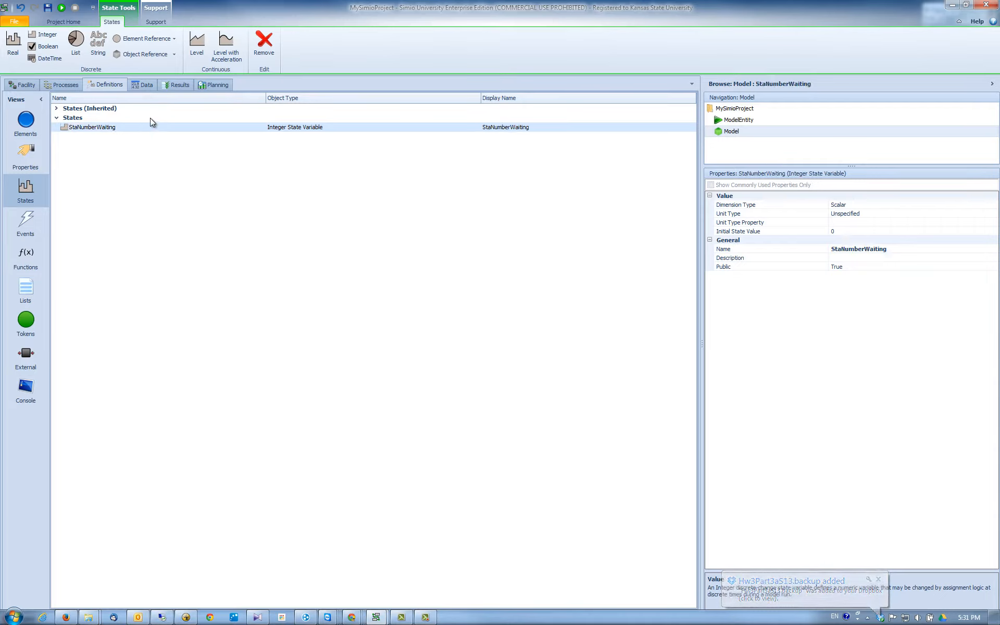
Rename Process1 as IncreaseNumberWaiting.
{"action": "left_click", "coordinate": [60, 85]}
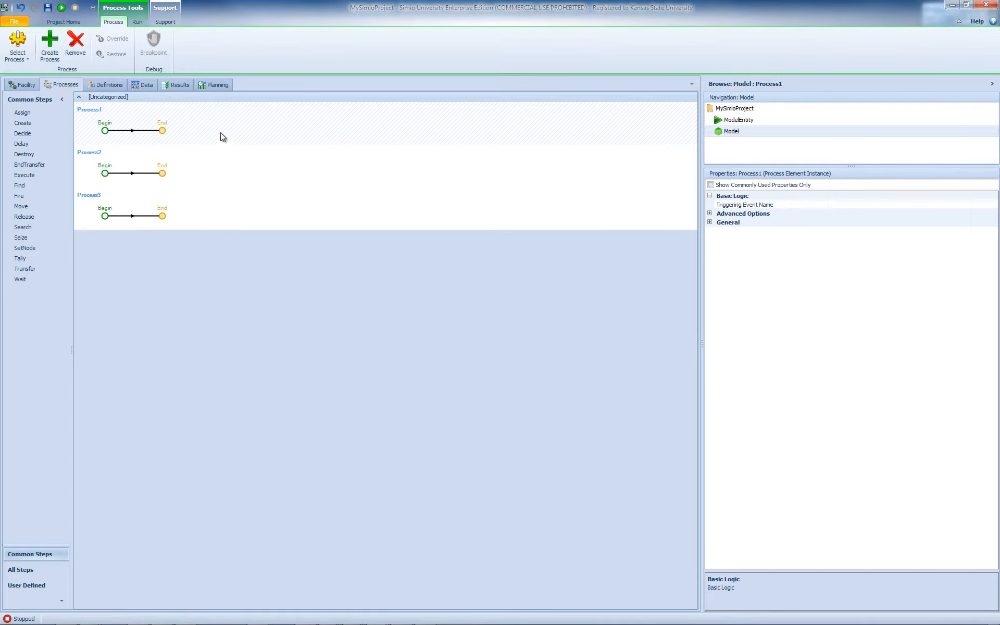
{"action": "right_click", "coordinate": [125, 117]}
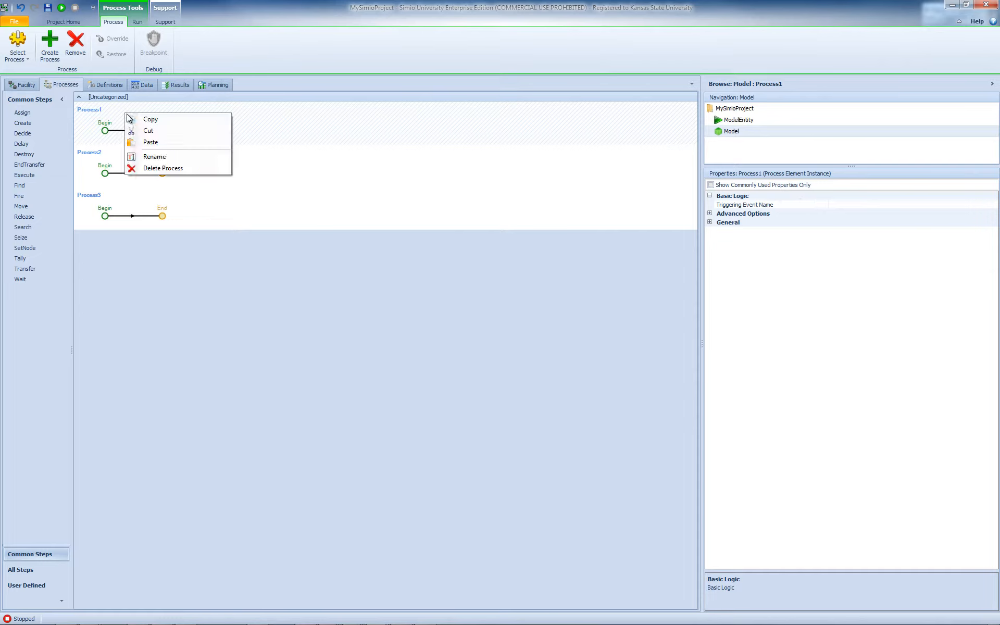
{"action": "left_click", "coordinate": [164, 156]}
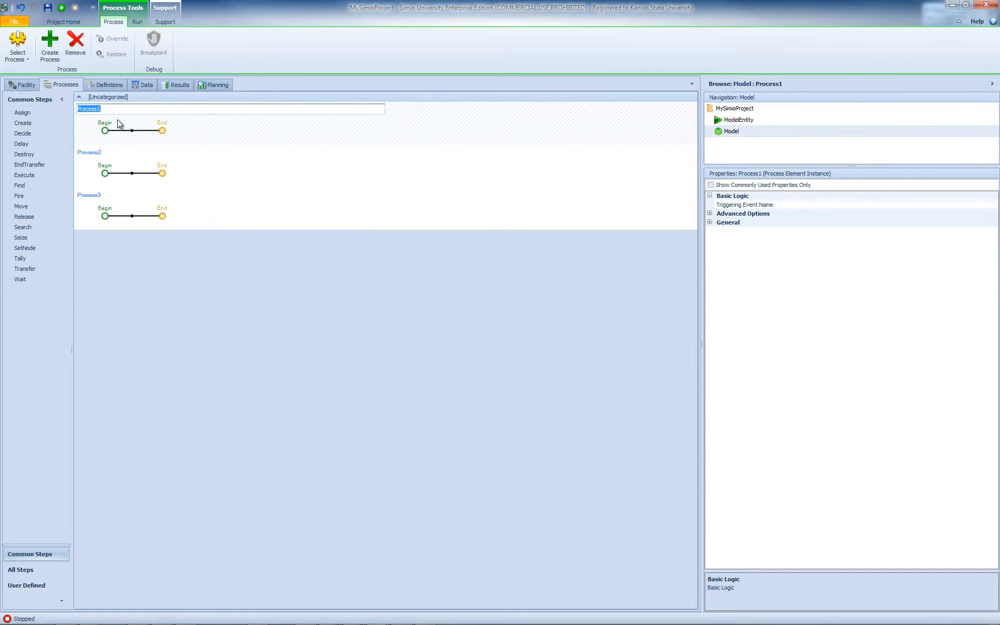
{"action": "type", "text": "IncreaseNumberWaiting"}
{"action": "key", "text": "Return"}
Add an Assign step to the IncreaseNumberWaiting process with StaNumberWaiting as its state variable.
{"action": "left_click_drag", "start_coordinate": [23, 114], "coordinate": [184, 138]}
{"action": "left_click", "coordinate": [857, 214]}
{"action": "left_click", "coordinate": [878, 205]}
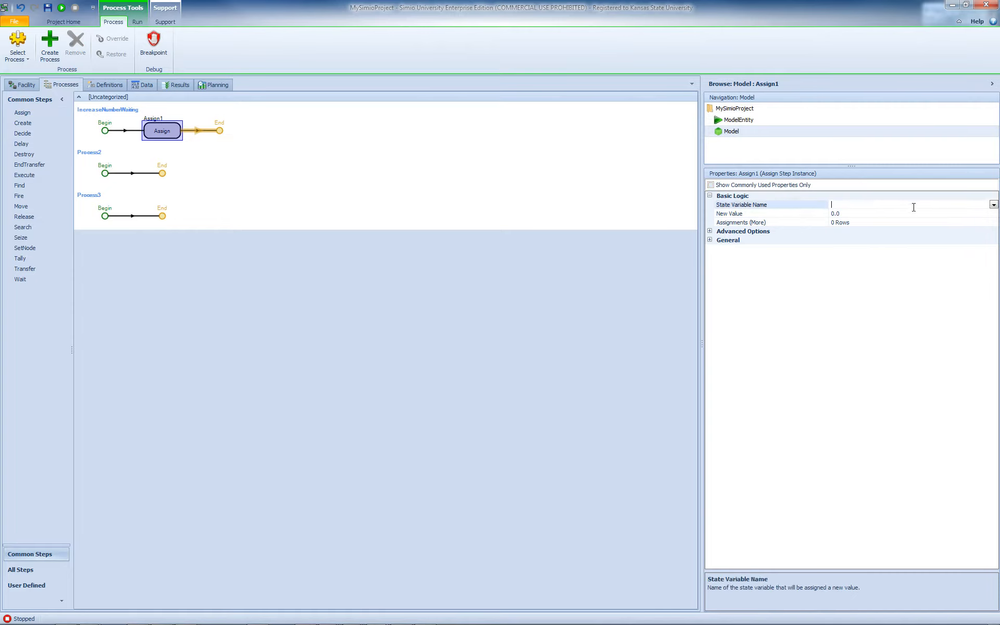
{"action": "left_click", "coordinate": [994, 205]}
{"action": "left_click_drag", "start_coordinate": [991, 240], "coordinate": [948, 309]}
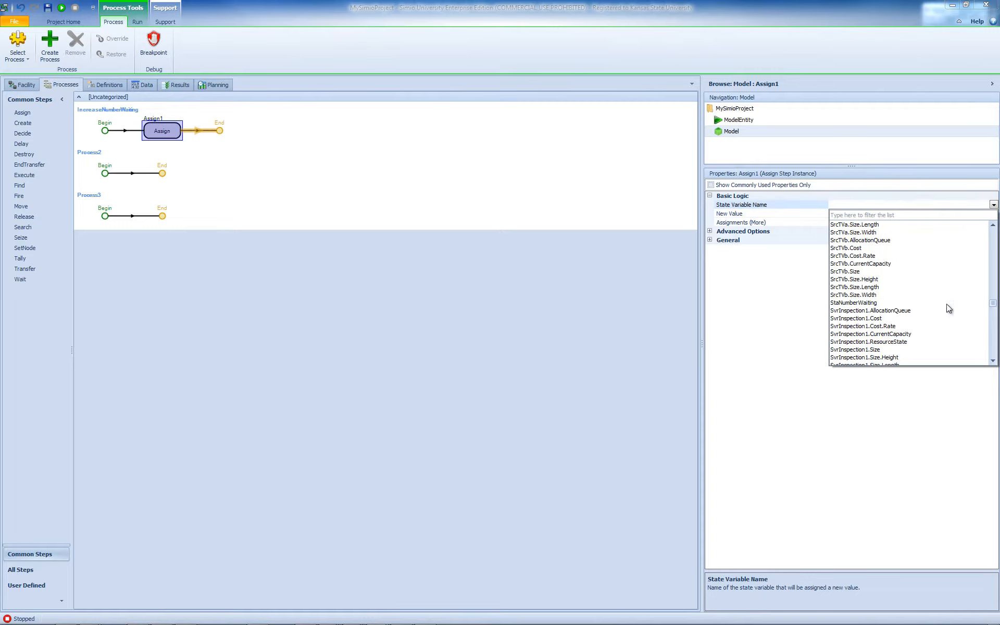
{"action": "left_click", "coordinate": [947, 305]}
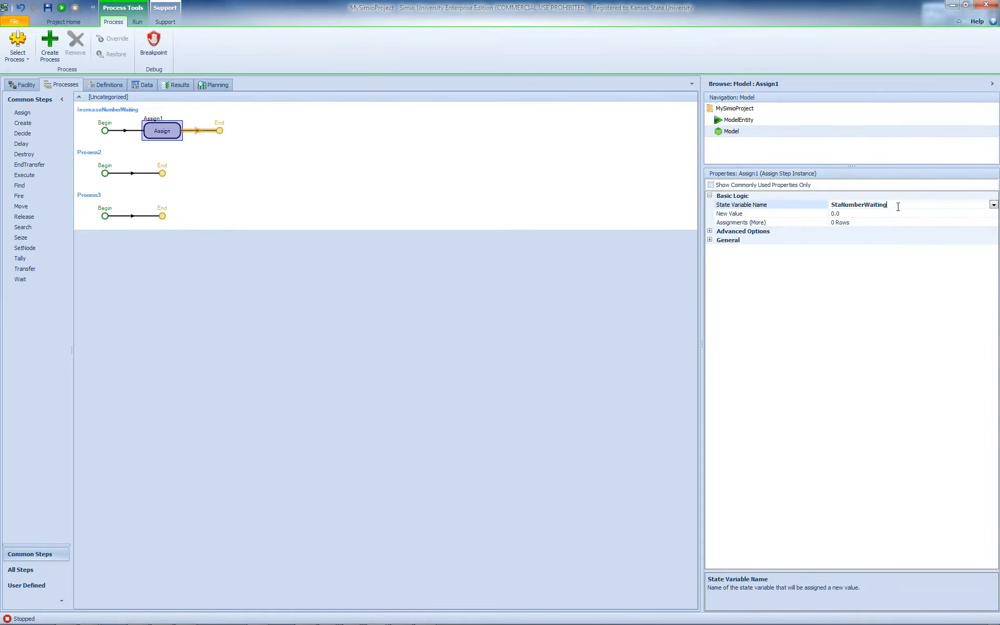
Set the Assign step's new value to StaNumberWaiting+1.
{"action": "left_click_drag", "start_coordinate": [898, 207], "coordinate": [804, 213]}
{"action": "left_click", "coordinate": [855, 214]}
{"action": "type", "text": "StaNumberWaiting"}
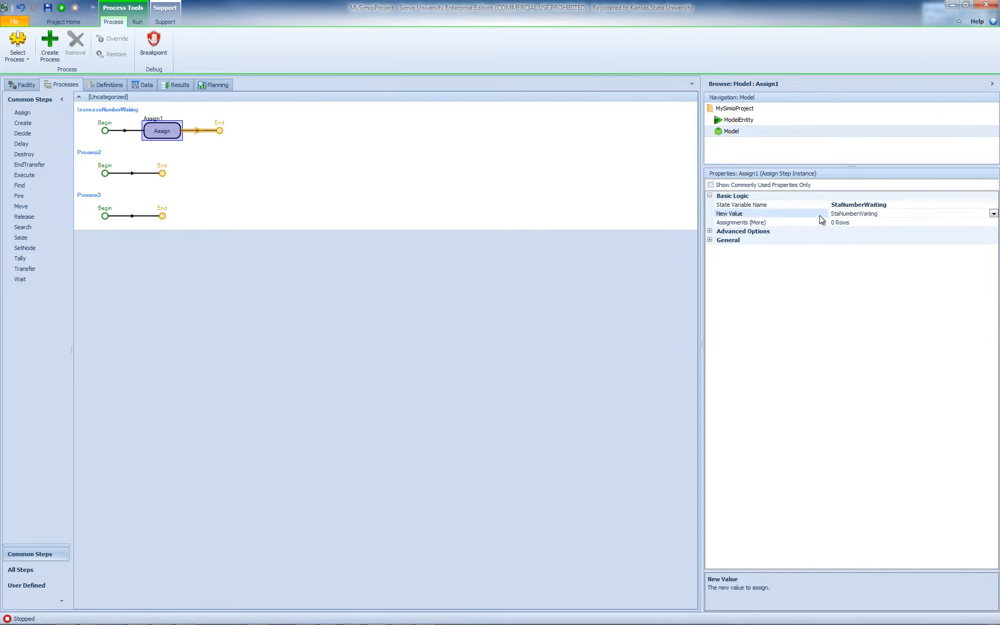
{"action": "type", "text": "+1"}
{"action": "key", "text": "Return"}
Rename Process2 as SeizeOperator.
{"action": "left_click", "coordinate": [106, 201]}
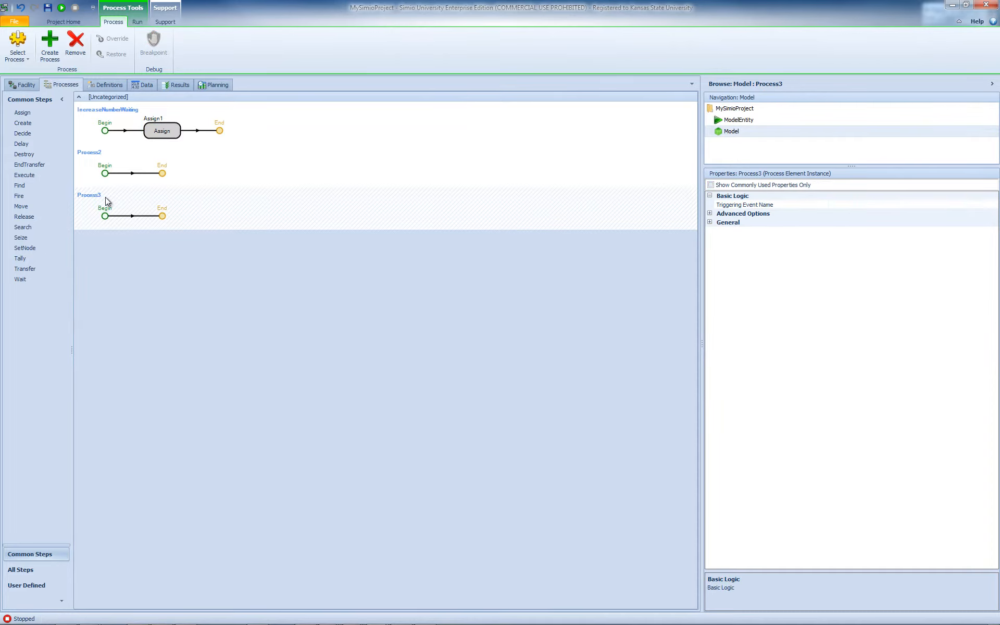
{"action": "left_click", "coordinate": [101, 158]}
{"action": "left_click", "coordinate": [101, 153]}
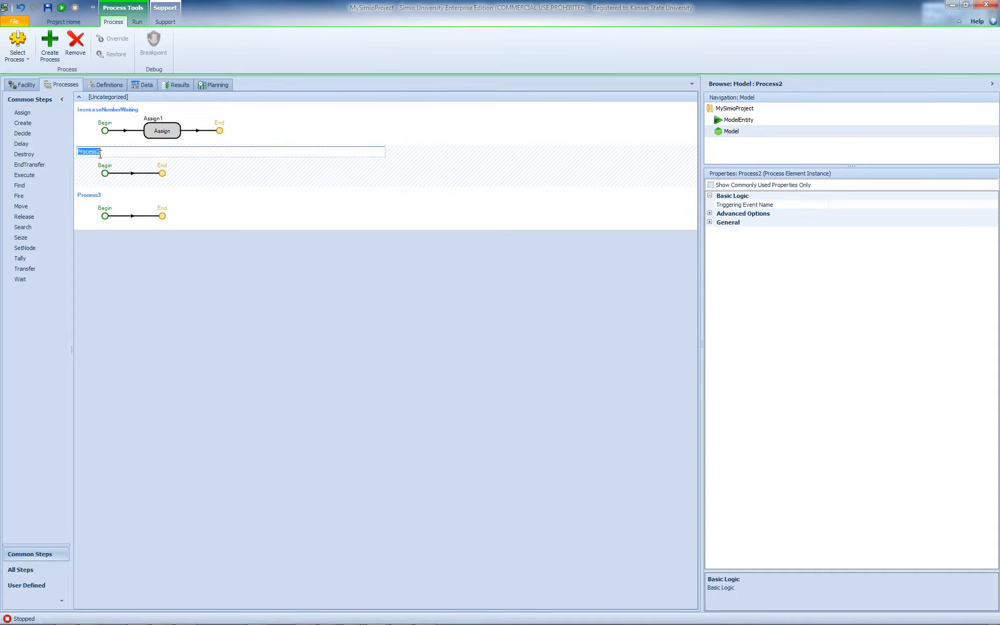
{"action": "type", "text": "SeizeOps"}
{"action": "type", "text": "rator"}
{"action": "key", "text": "Return"}
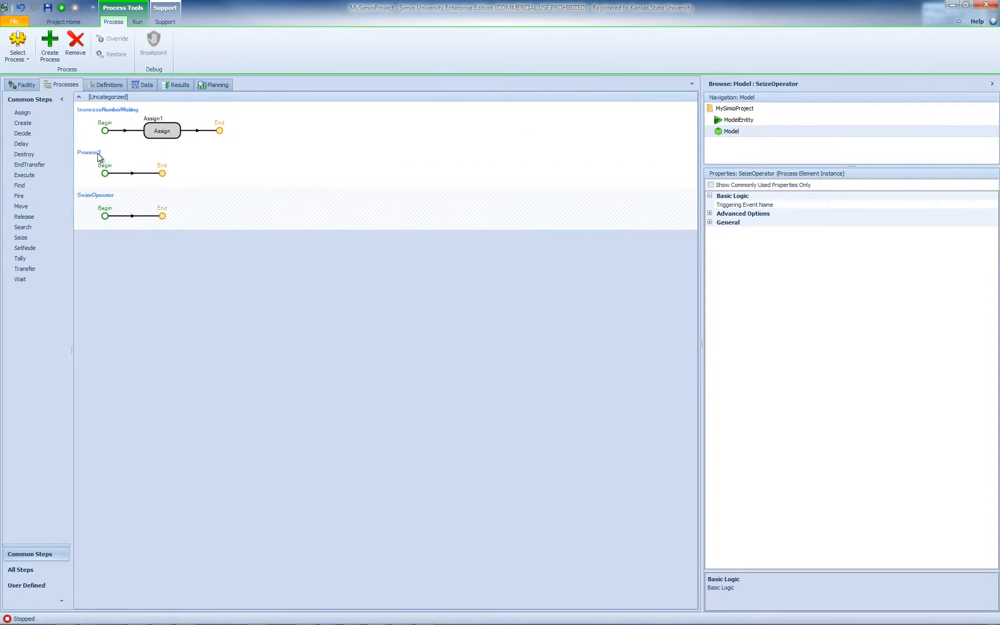
Place a Seize step in Process3 and check the process's advanced options.
{"action": "left_click_drag", "start_coordinate": [29, 237], "coordinate": [135, 177]}
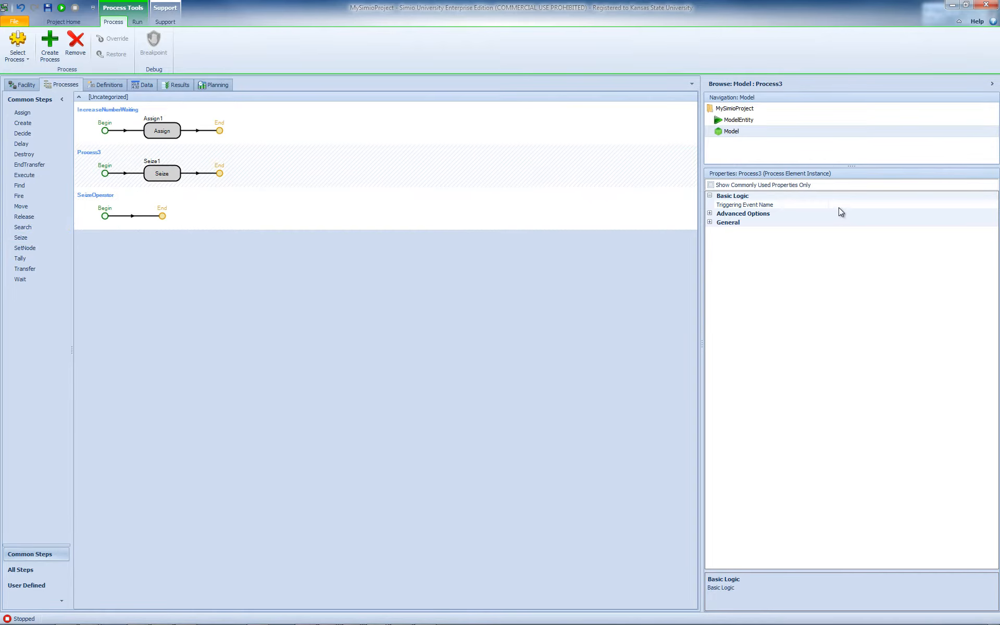
{"action": "left_click", "coordinate": [710, 214]}
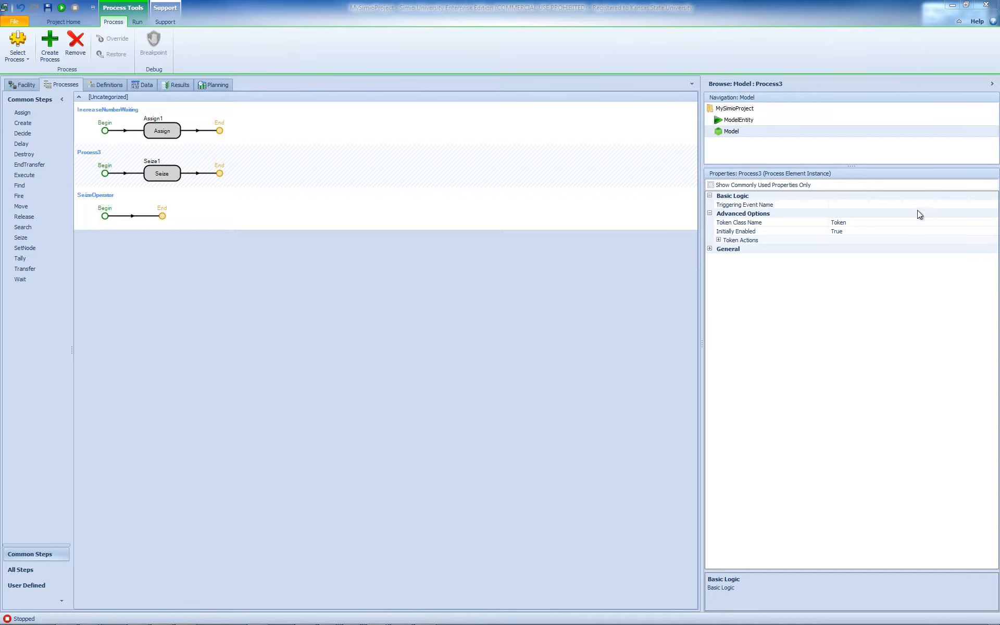
{"action": "left_click", "coordinate": [909, 224]}
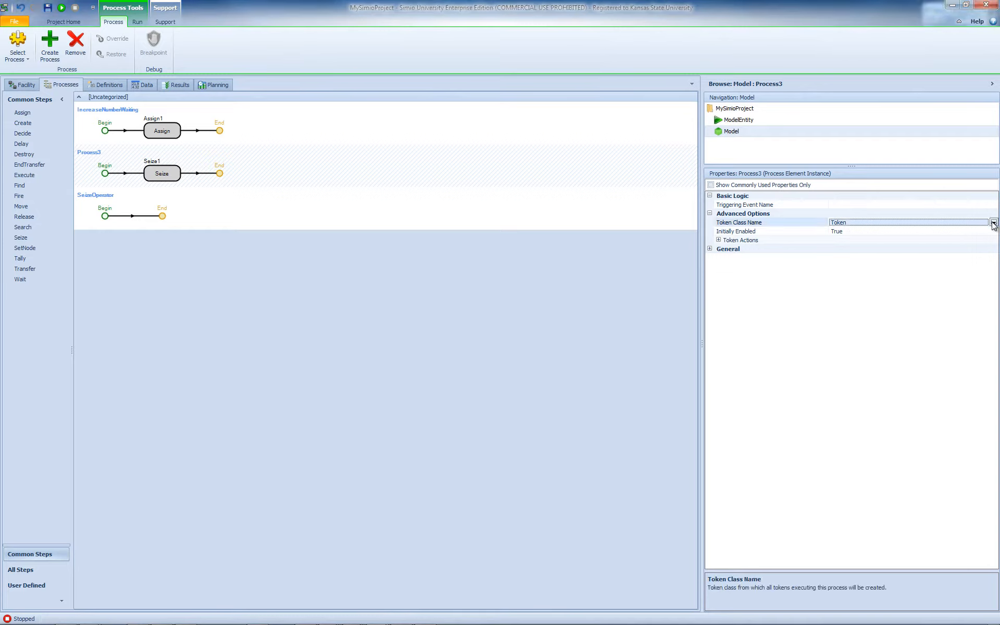
Add one resource seize row to the Seize step in Process3, with the specific object Inspector.
{"action": "left_click", "coordinate": [168, 175]}
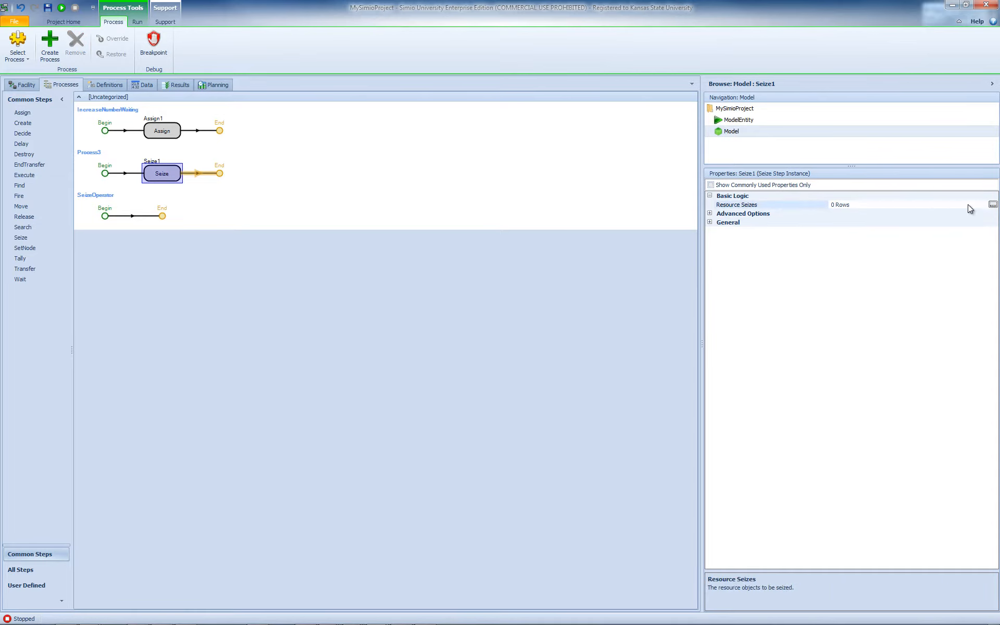
{"action": "left_click", "coordinate": [993, 204]}
{"action": "left_click", "coordinate": [409, 373]}
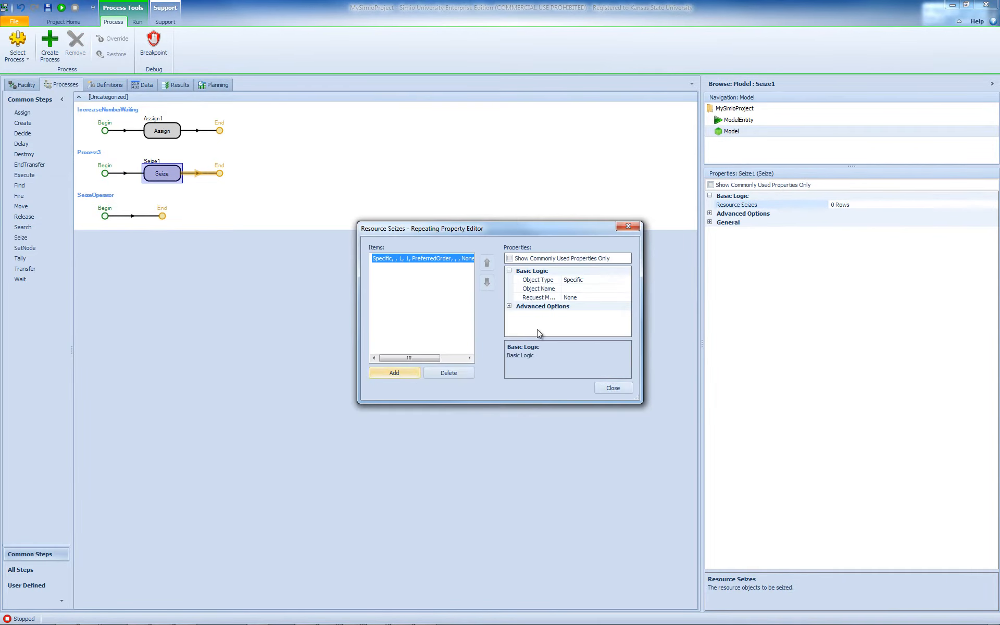
{"action": "left_click", "coordinate": [594, 288]}
{"action": "left_click", "coordinate": [626, 289]}
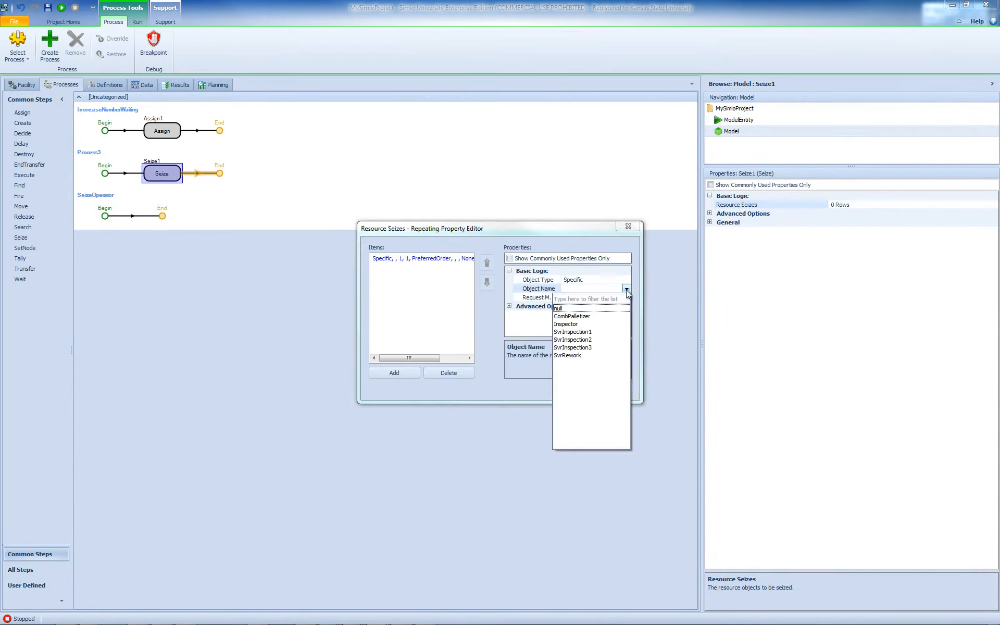
{"action": "left_click", "coordinate": [590, 325]}
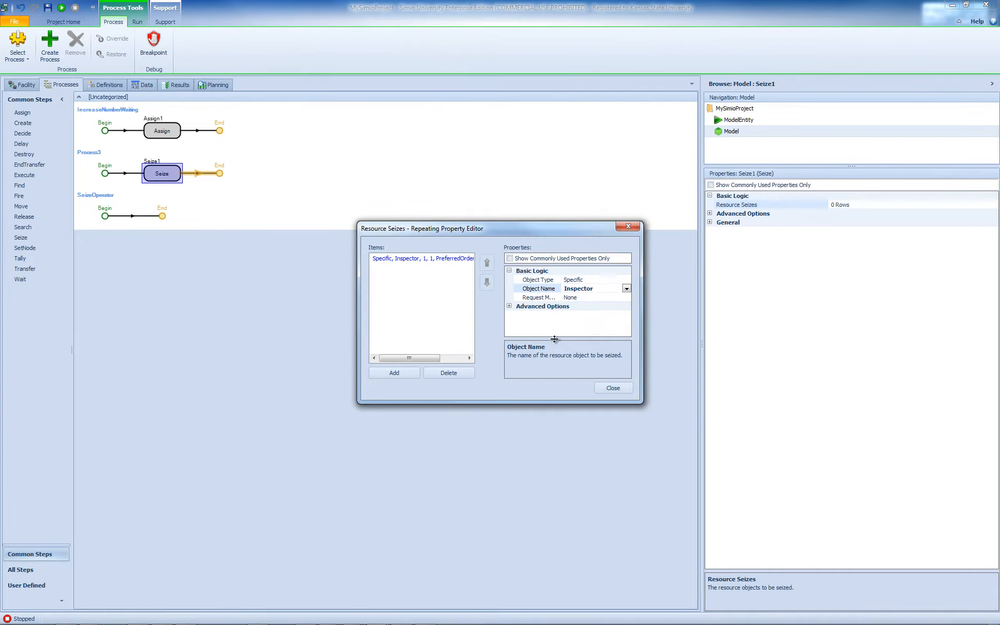
{"action": "left_click", "coordinate": [613, 388]}
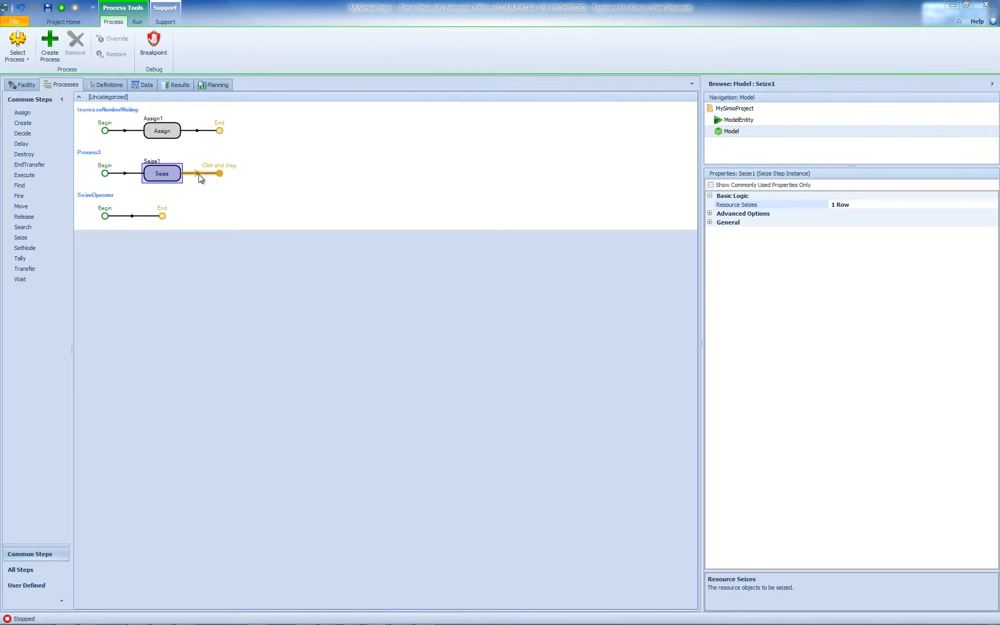
Copy the Assign step into Process3 after the Seize step and set the copy's new value to StaNumberWaiting-1.
{"action": "left_click", "coordinate": [165, 135]}
{"action": "left_click_drag", "start_coordinate": [164, 133], "coordinate": [219, 174]}
{"action": "left_click", "coordinate": [893, 214]}
{"action": "key", "text": "BackSpace"}
{"action": "type", "text": "-1"}
{"action": "key", "text": "Delete"}
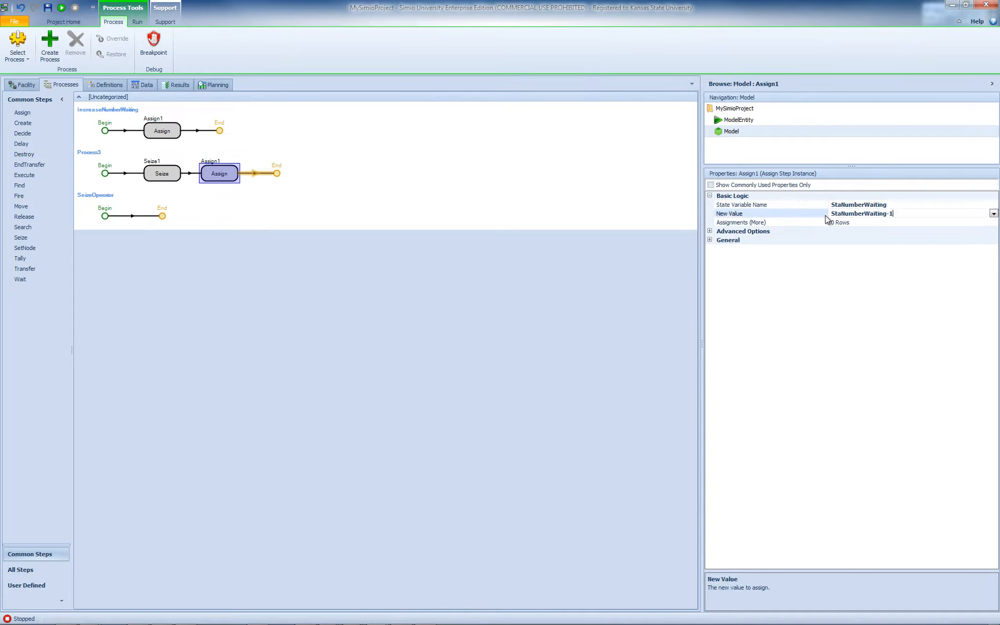
{"action": "left_click", "coordinate": [444, 197]}
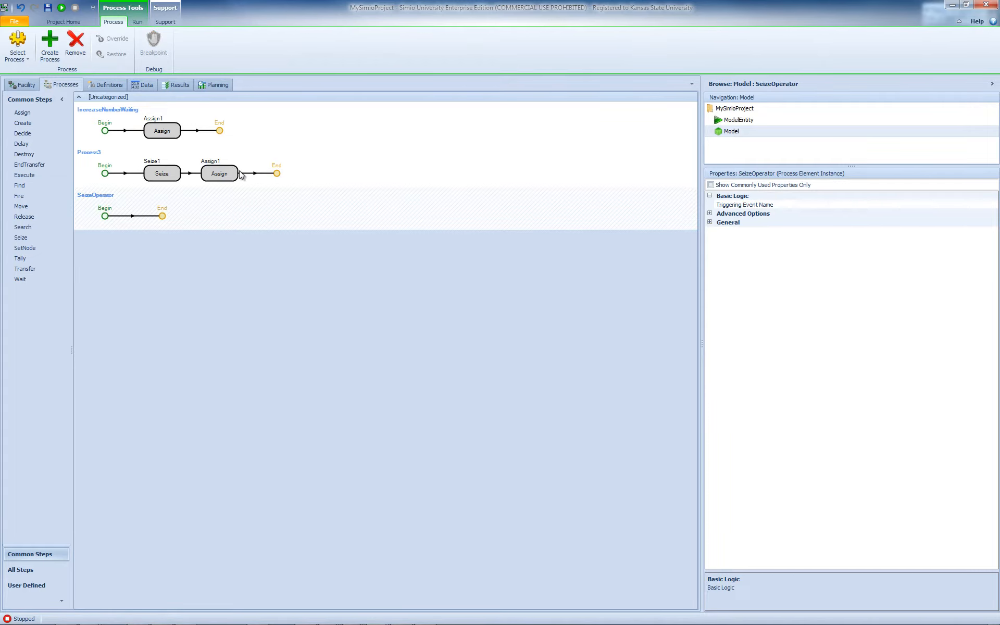
Rename the Assign step in the IncreaseNumberWaiting process as IncreaseNOWaiting.
{"action": "left_click", "coordinate": [226, 167]}
{"action": "left_click", "coordinate": [173, 135]}
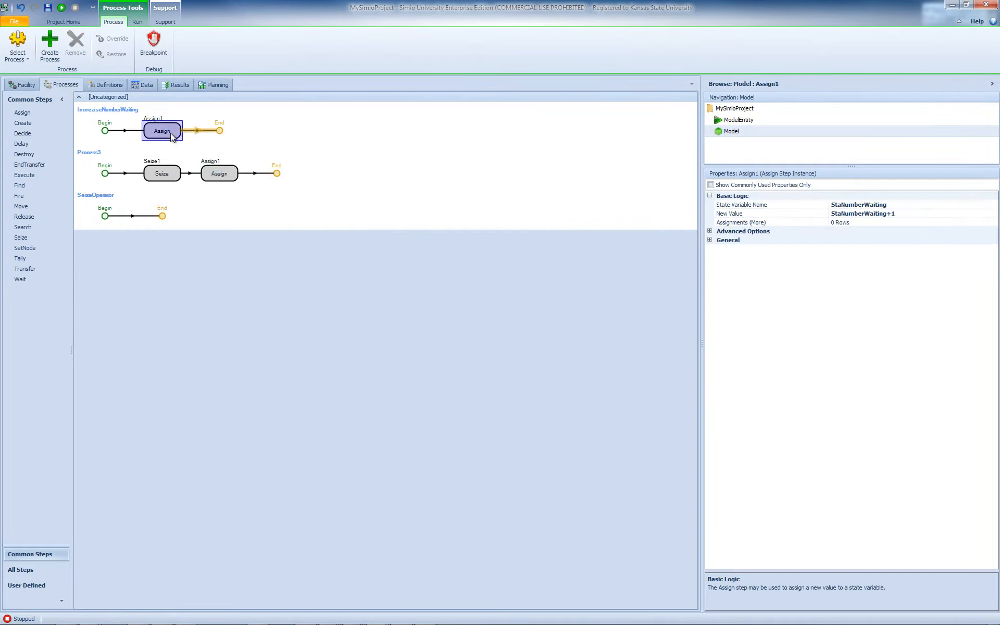
{"action": "left_click", "coordinate": [171, 134]}
{"action": "type", "text": "In"}
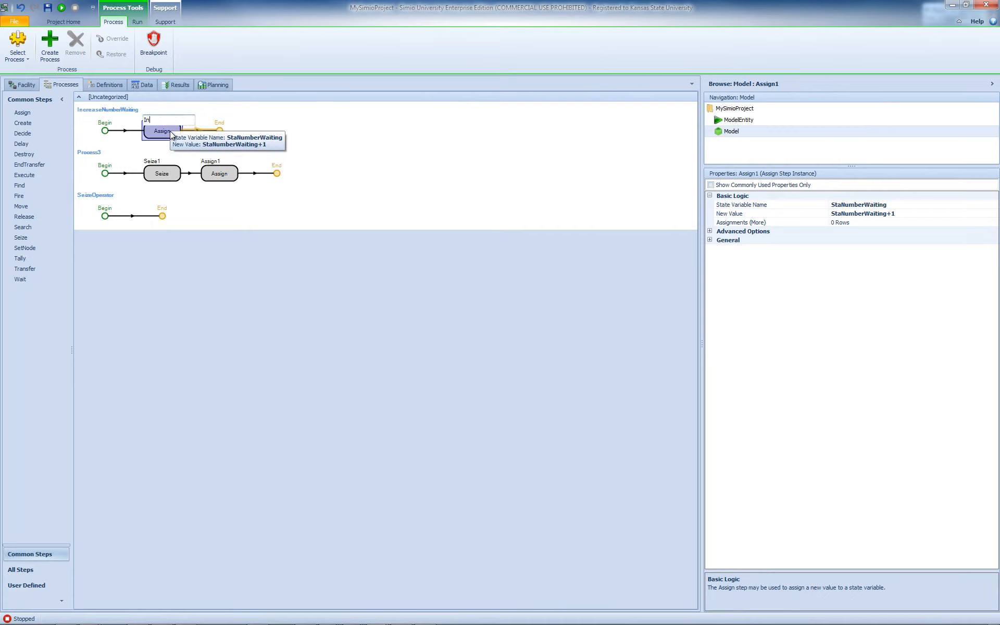
{"action": "type", "text": "creas"}
{"action": "type", "text": "eNumber"}
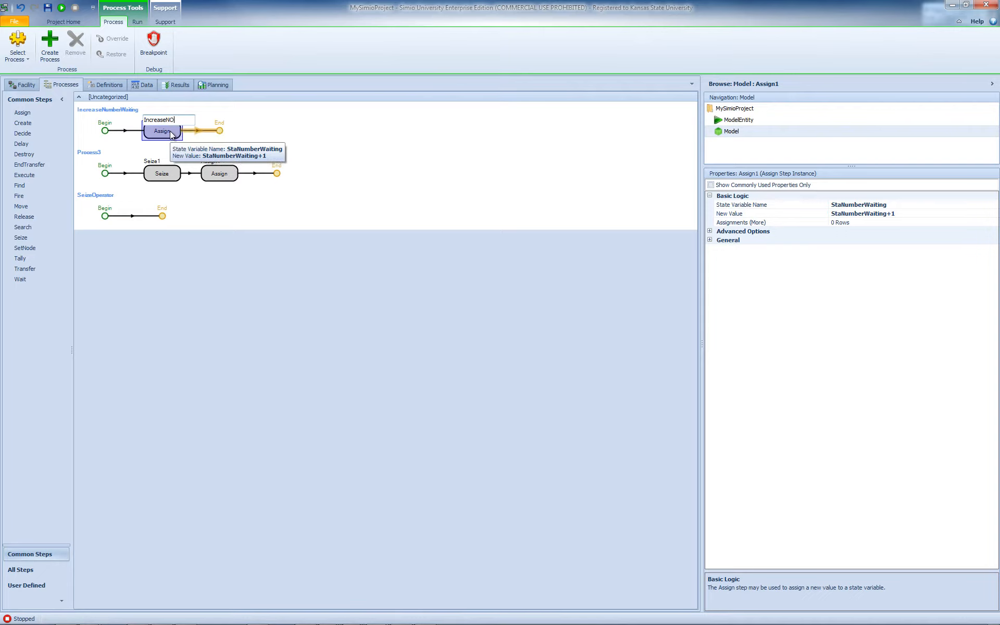
{"action": "type", "text": "Waiting"}
{"action": "key", "text": "Return"}
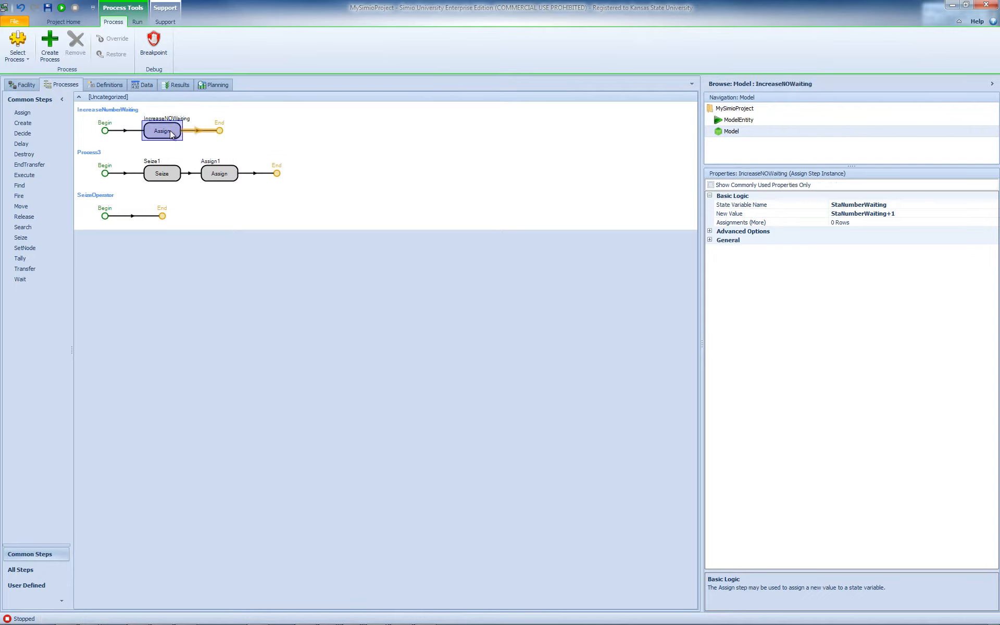
Rename the Assign step in Process3 as DecreaseNOWaiting.
{"action": "left_click", "coordinate": [208, 164]}
{"action": "left_click", "coordinate": [217, 175]}
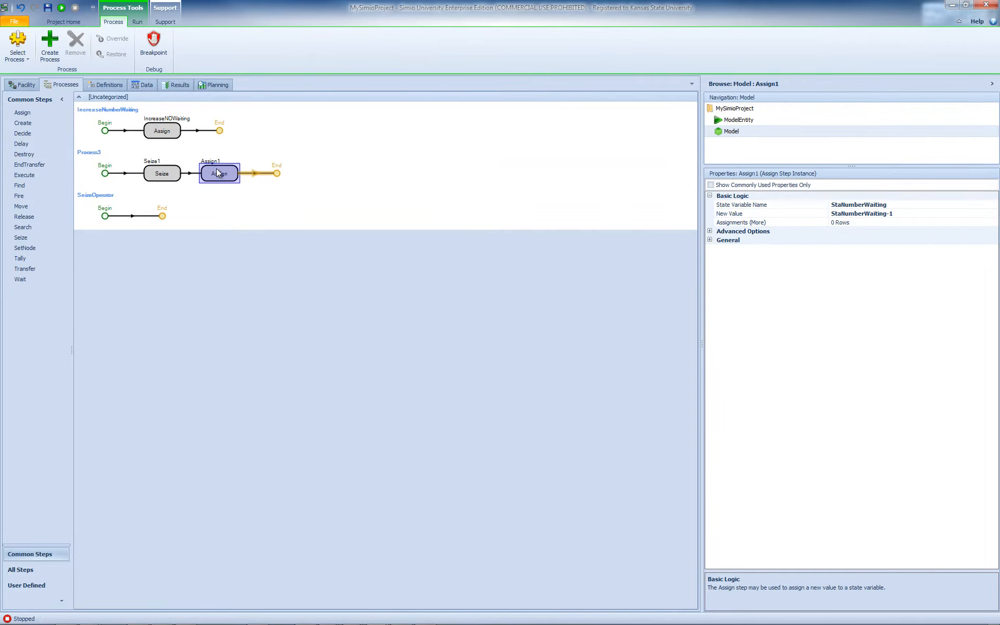
{"action": "key", "text": "F2"}
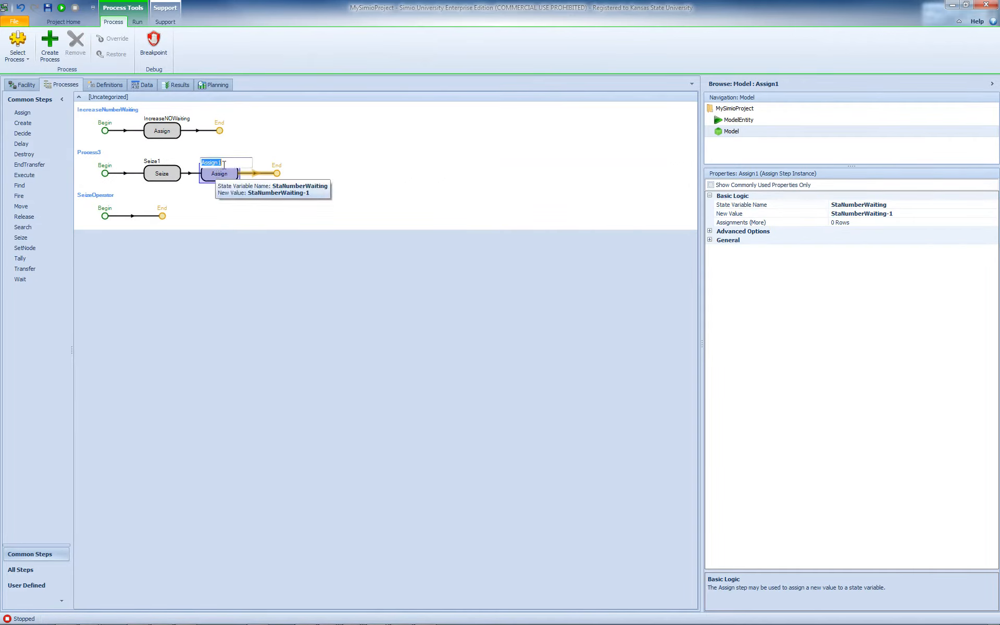
{"action": "type", "text": "Decreas"}
{"action": "key", "text": "BackSpace"}
{"action": "type", "text": "aseNOWaiting"}
{"action": "key", "text": "Return"}
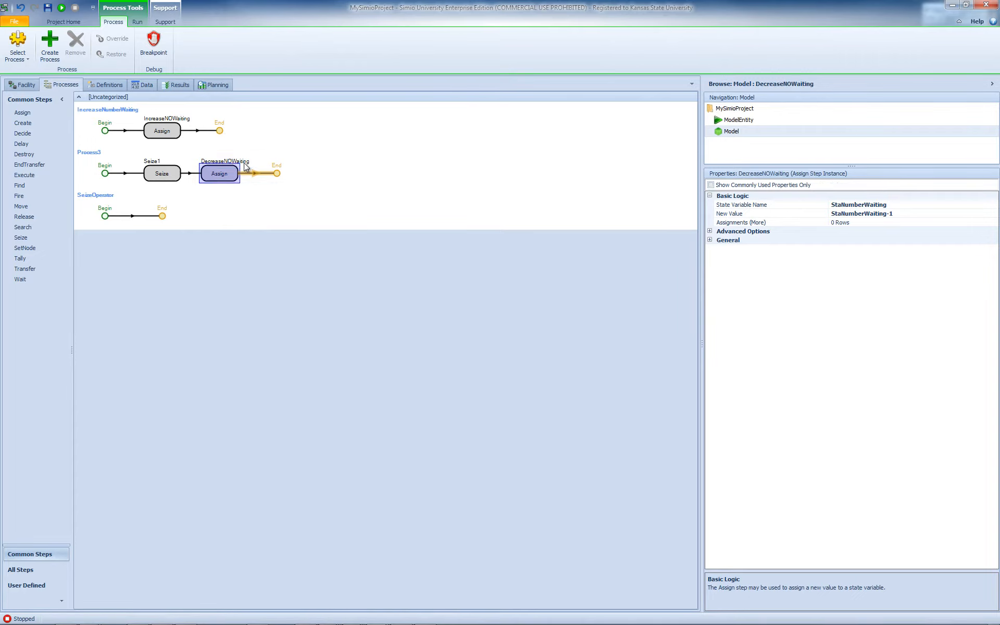
Rename the Seize step in Process3 as SeizeInspector.
{"action": "left_click", "coordinate": [148, 177]}
{"action": "key", "text": "F2"}
{"action": "left_click", "coordinate": [195, 162]}
{"action": "type", "text": "In"}
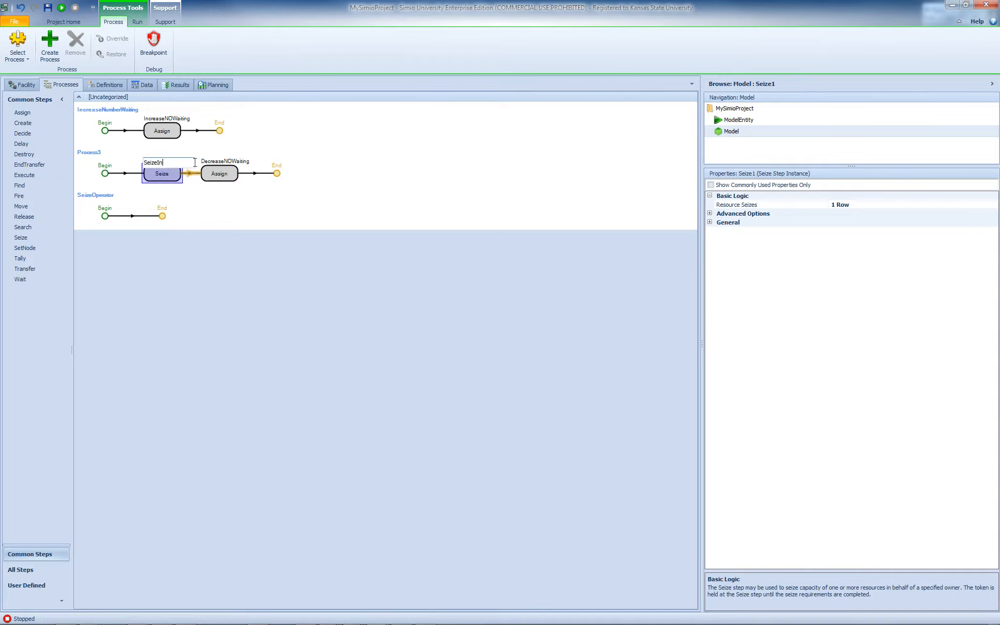
{"action": "type", "text": "spector"}
{"action": "key", "text": "Return"}
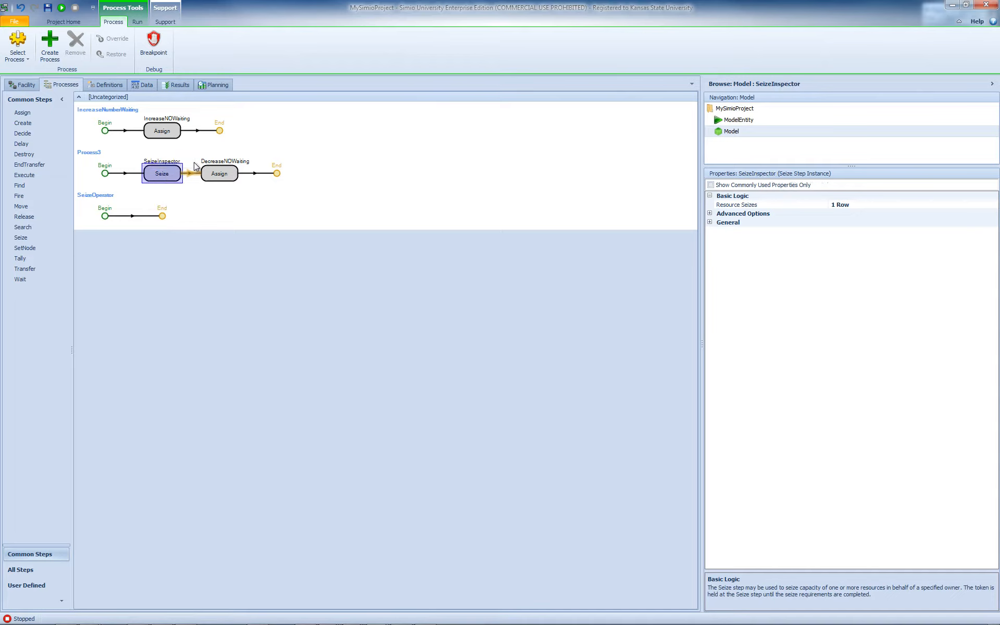
Rename the empty SeizeOperator process as ReleaseOperator.
{"action": "left_click", "coordinate": [96, 195]}
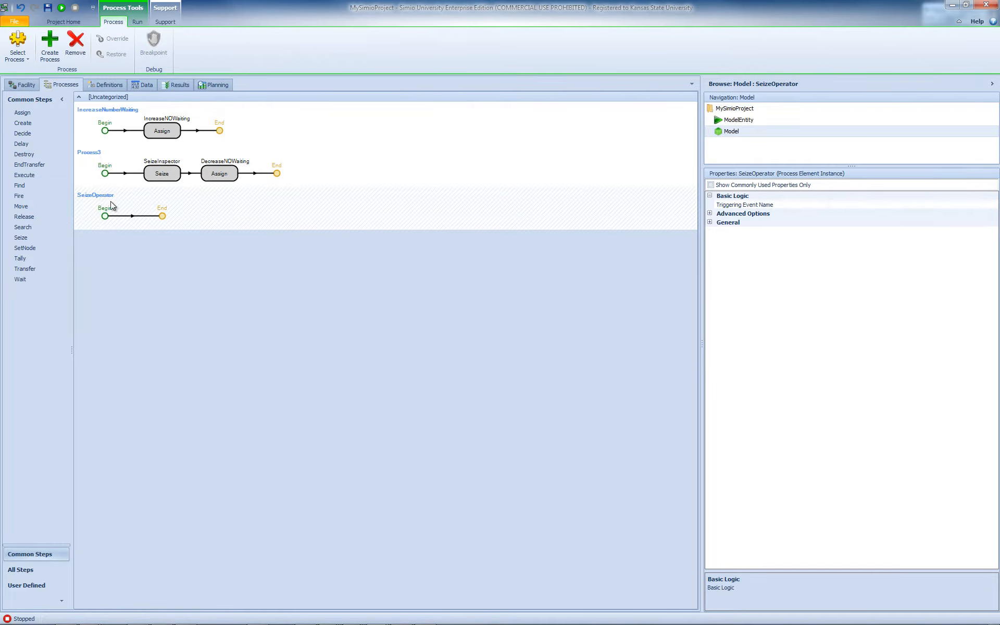
{"action": "right_click", "coordinate": [105, 197]}
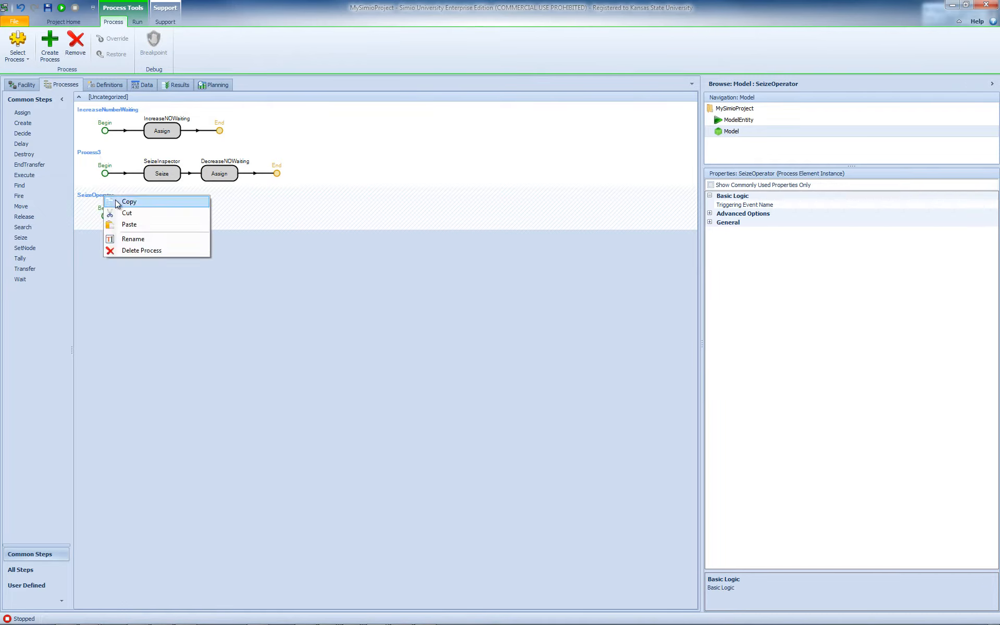
{"action": "left_click", "coordinate": [133, 239]}
{"action": "left_click", "coordinate": [91, 195]}
{"action": "key", "text": "BackSpace"}
{"action": "key", "text": "BackSpace"}
{"action": "key", "text": "BackSpace"}
{"action": "key", "text": "BackSpace"}
{"action": "key", "text": "BackSpace"}
{"action": "type", "text": "Rel"}
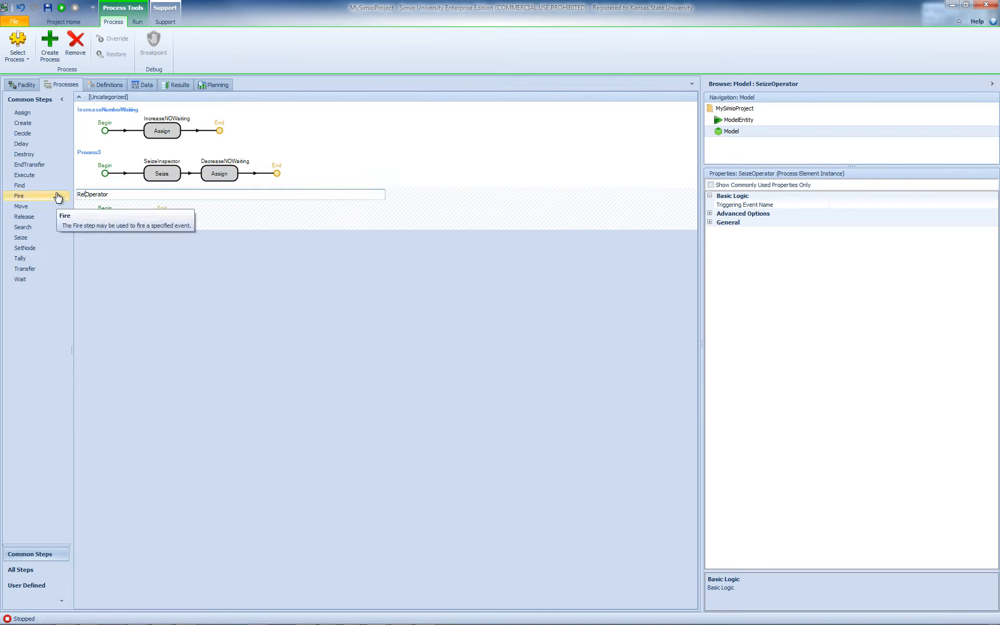
{"action": "type", "text": "ease"}
{"action": "key", "text": "Return"}
Rename Process3 as SeizeOperator.
{"action": "left_click", "coordinate": [97, 158]}
{"action": "right_click", "coordinate": [96, 155]}
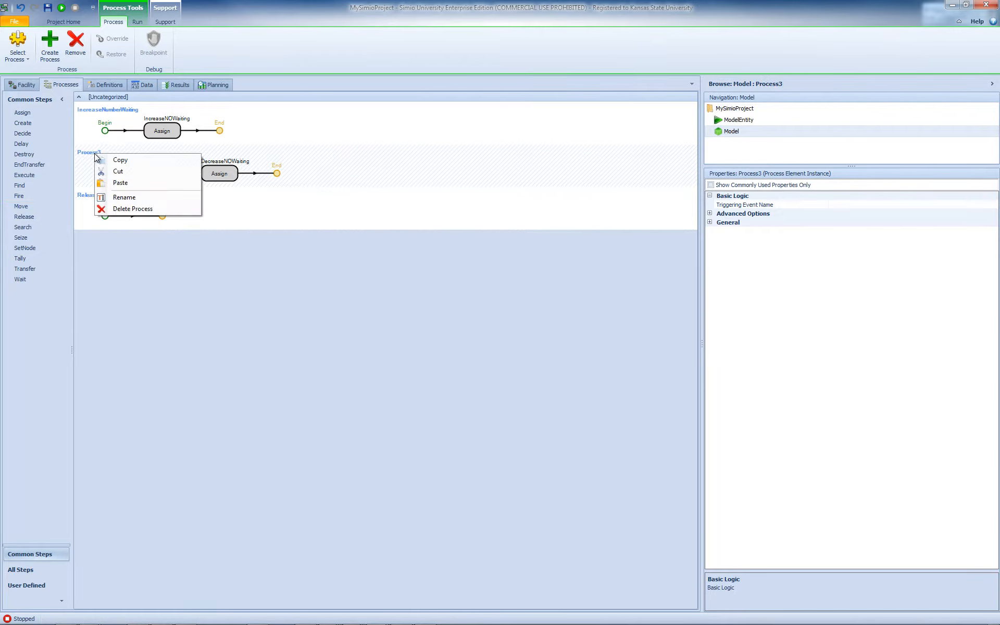
{"action": "left_click", "coordinate": [124, 196]}
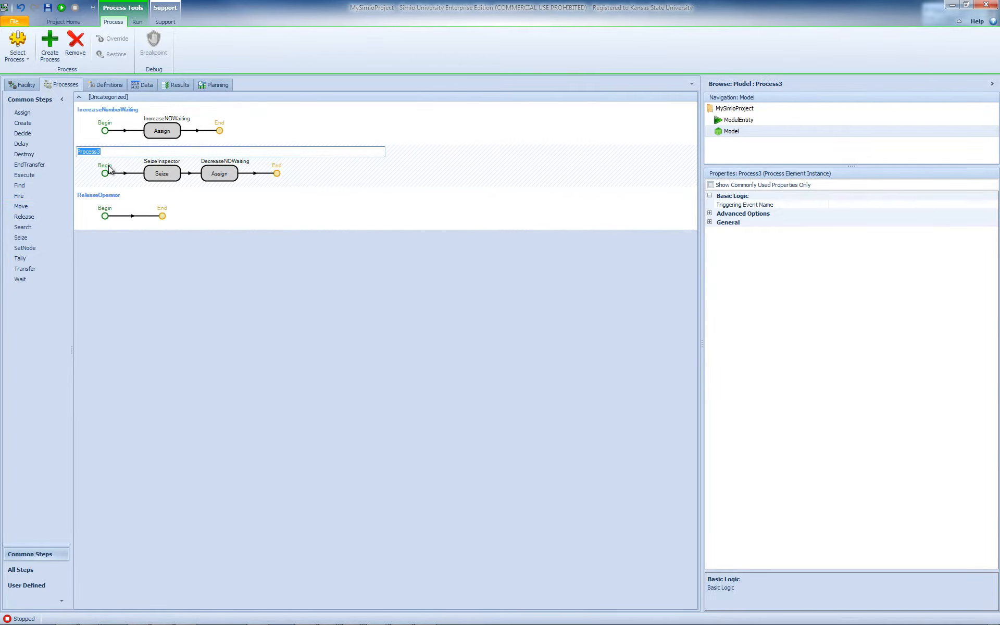
{"action": "type", "text": "SeizeOperator"}
{"action": "left_click", "coordinate": [203, 217]}
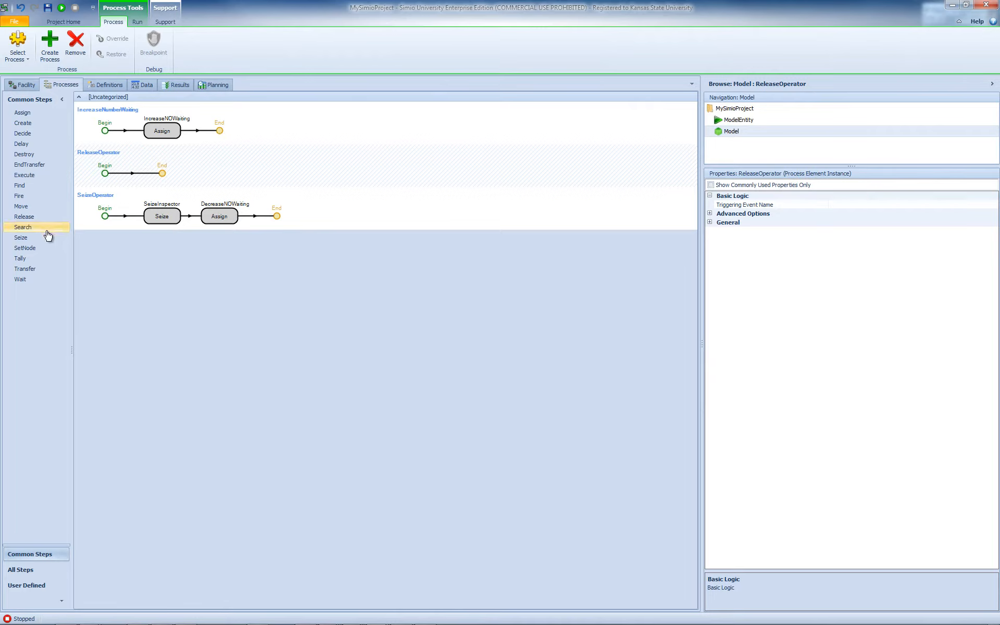
Place a Release step in the ReleaseOperator process and name it ReleaseInpector.
{"action": "left_click_drag", "start_coordinate": [31, 218], "coordinate": [159, 174]}
{"action": "left_click", "coordinate": [166, 165]}
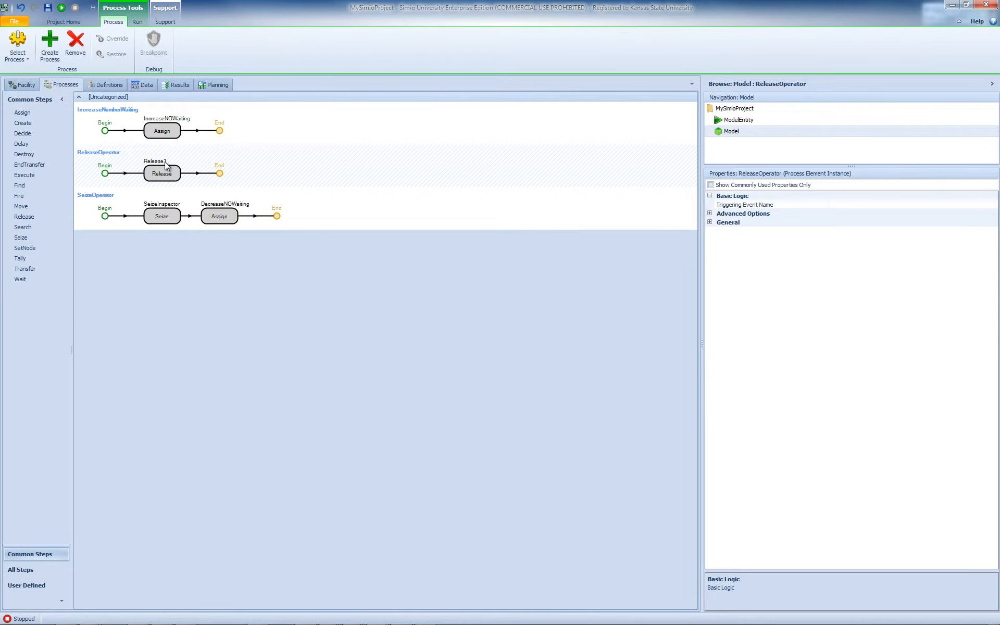
{"action": "left_click", "coordinate": [167, 175]}
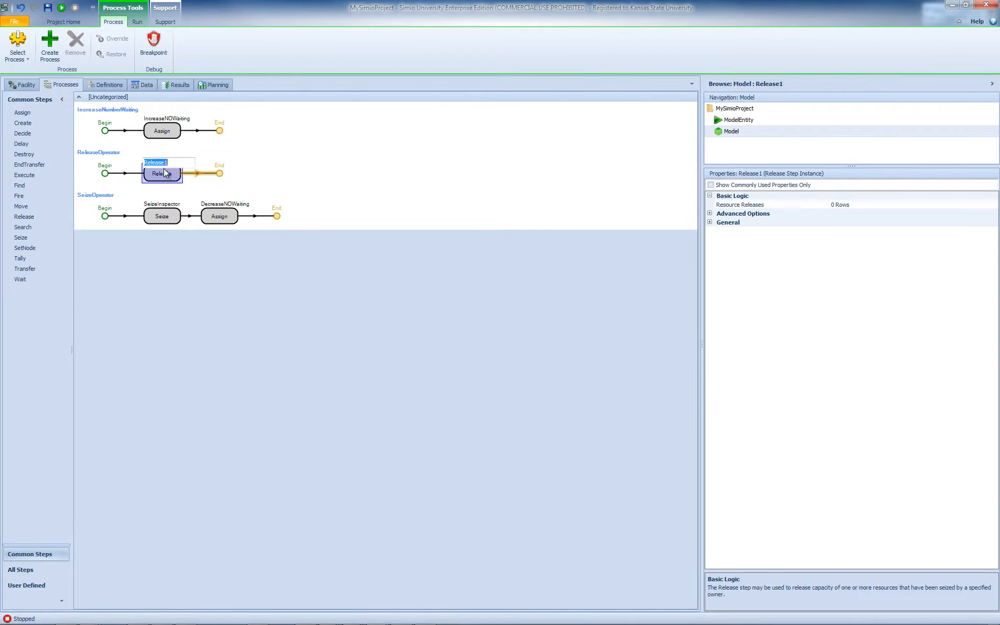
{"action": "left_click", "coordinate": [165, 163]}
{"action": "type", "text": "Inpector"}
{"action": "key", "text": "Return"}
Add one resource release row to the Release step, with the specific object Inspector.
{"action": "left_click", "coordinate": [846, 206]}
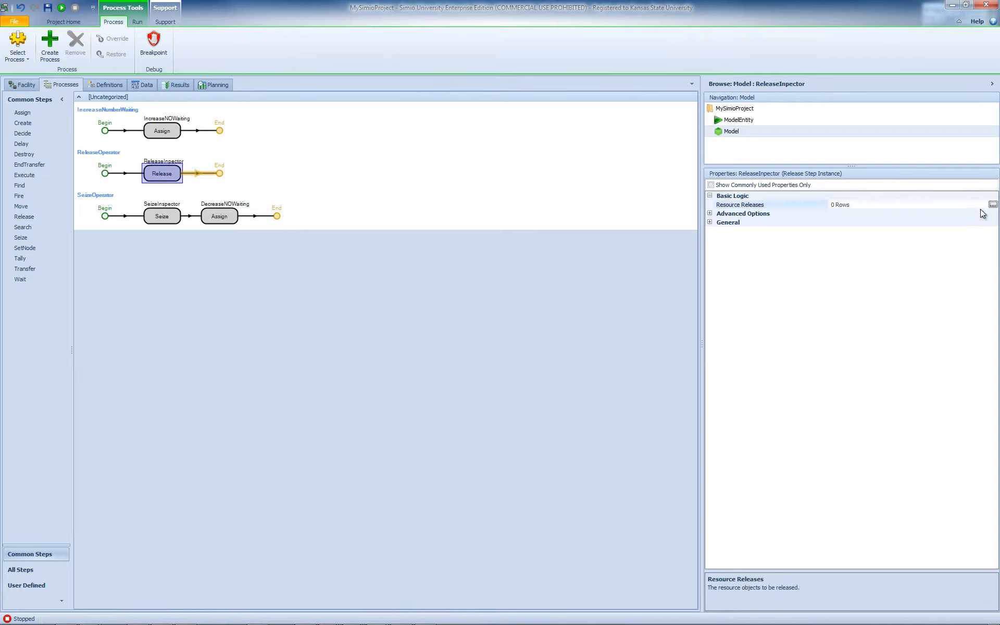
{"action": "left_click", "coordinate": [993, 206]}
{"action": "left_click", "coordinate": [394, 373]}
{"action": "left_click", "coordinate": [591, 289]}
{"action": "left_click", "coordinate": [627, 289]}
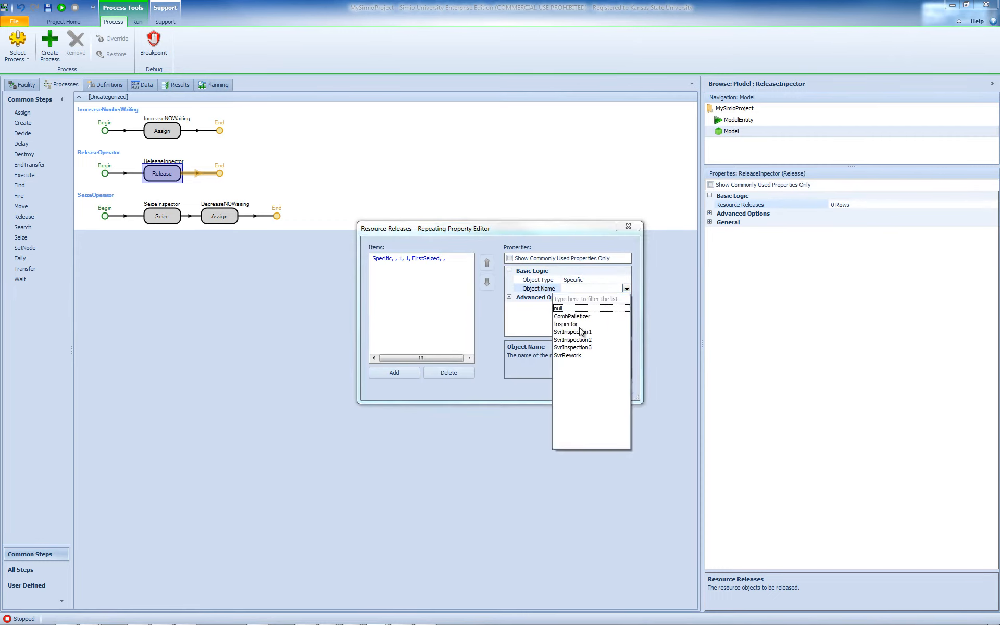
{"action": "left_click", "coordinate": [581, 327]}
{"action": "left_click", "coordinate": [613, 388]}
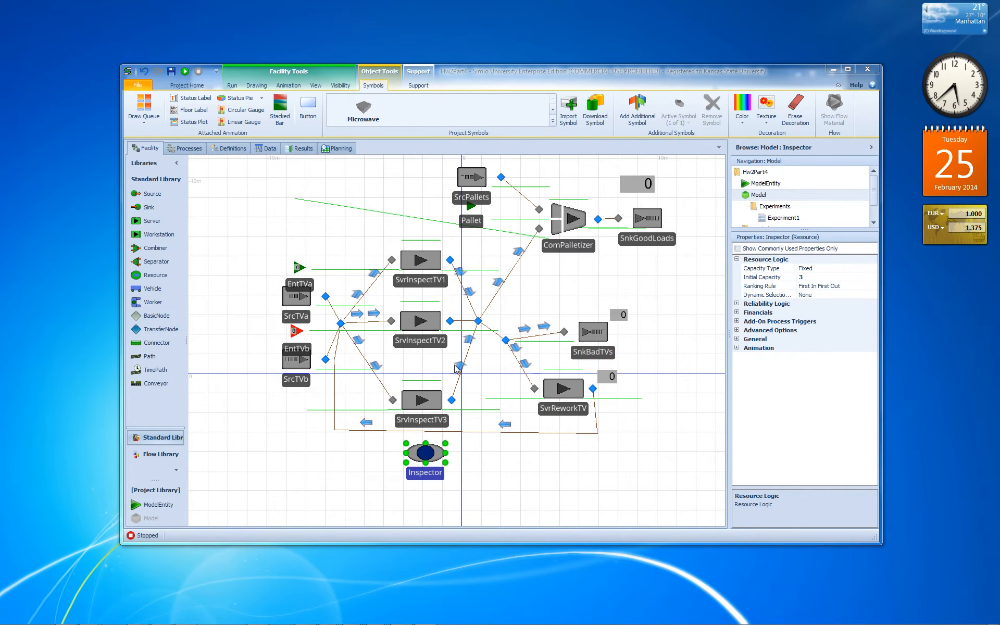
Examine the add-on process triggers of the three inspection servers and their input nodes in the Hw2Part4 model.
{"action": "left_click", "coordinate": [425, 290]}
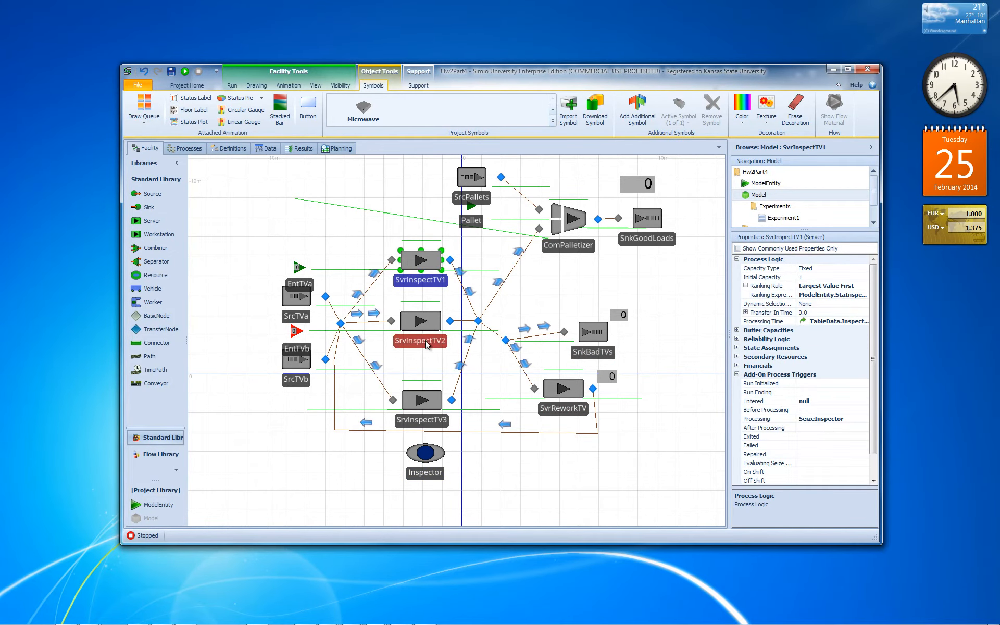
{"action": "left_click", "coordinate": [392, 259]}
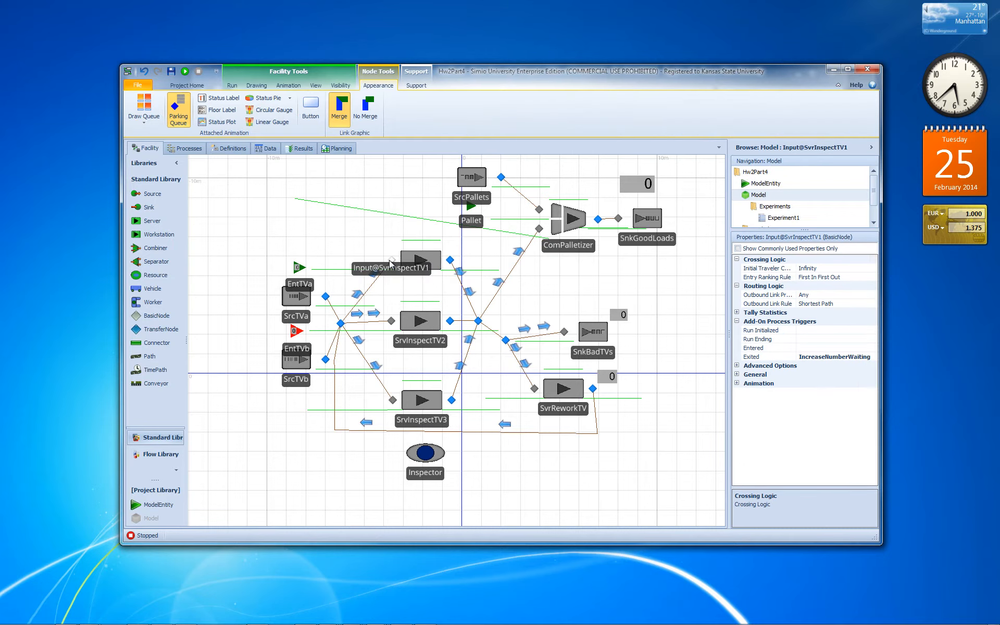
{"action": "left_click", "coordinate": [392, 324], "text": "ctrl"}
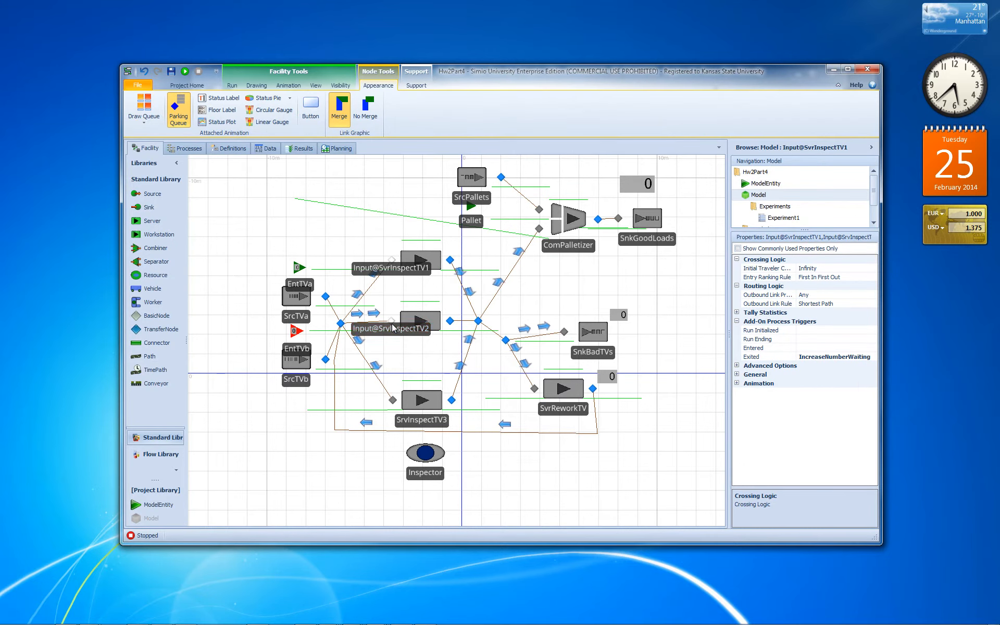
{"action": "left_click", "coordinate": [393, 402], "text": "ctrl"}
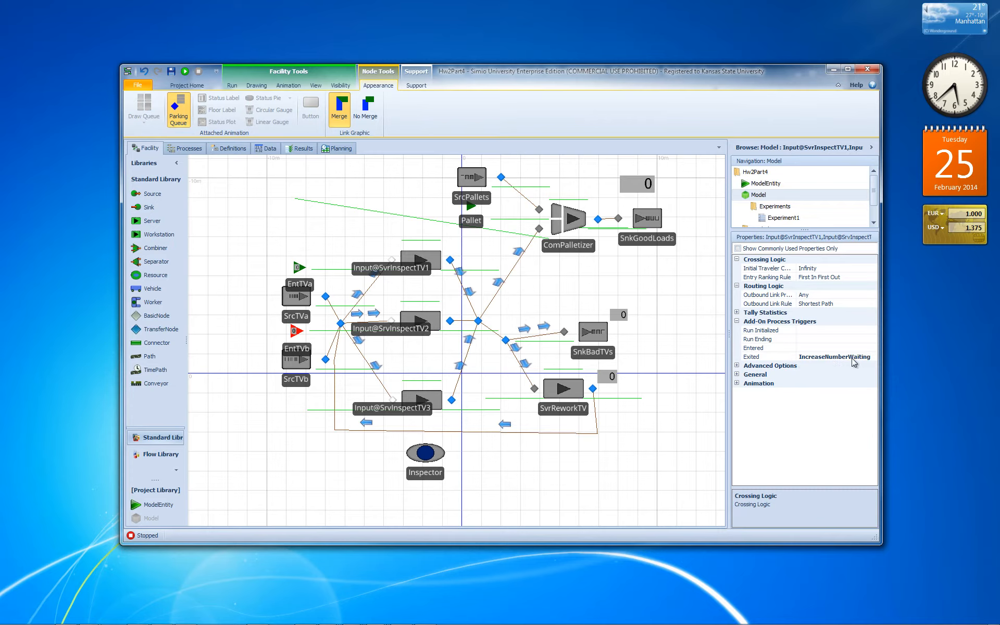
{"action": "left_click", "coordinate": [431, 265]}
{"action": "left_click", "coordinate": [437, 318]}
{"action": "left_click", "coordinate": [430, 404]}
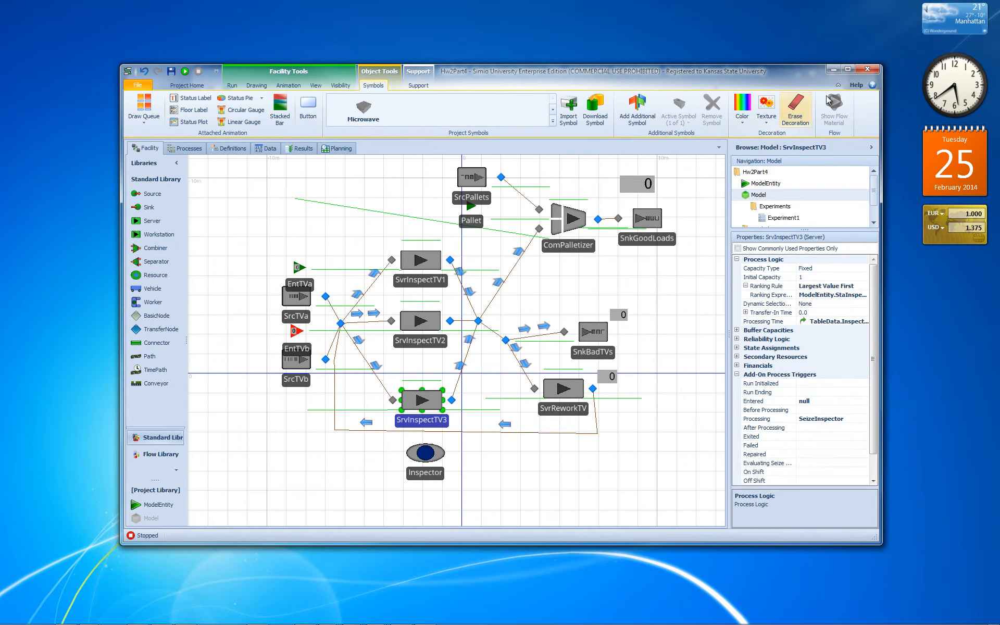
Switch back from Hw2Part4 to the MySimioProject window and show its facility view.
{"action": "left_click", "coordinate": [836, 69]}
{"action": "mouse_move", "coordinate": [323, 621]}
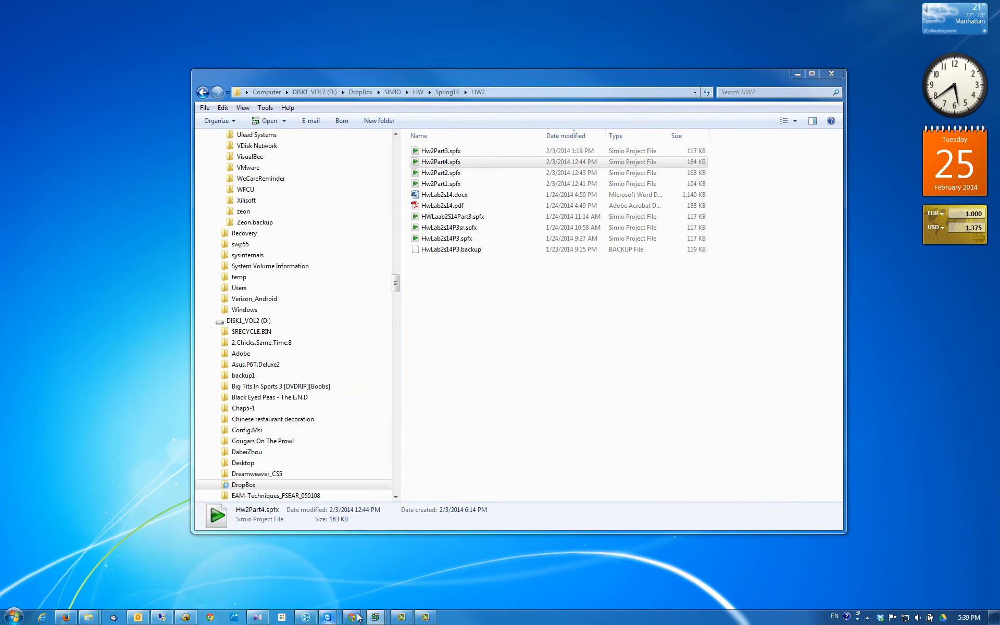
{"action": "mouse_move", "coordinate": [374, 619]}
{"action": "left_click", "coordinate": [390, 572]}
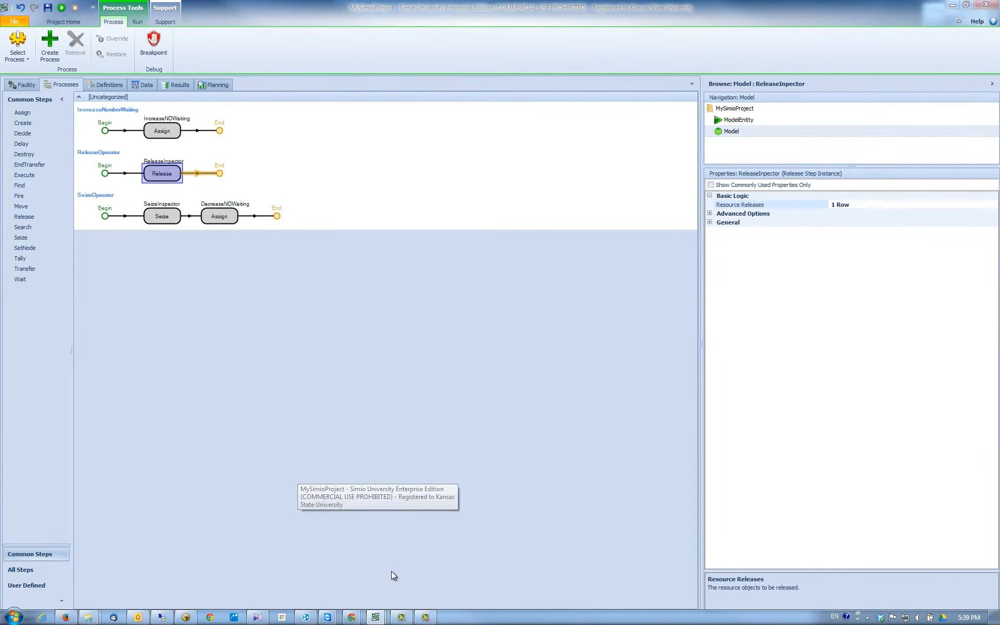
{"action": "left_click", "coordinate": [25, 84]}
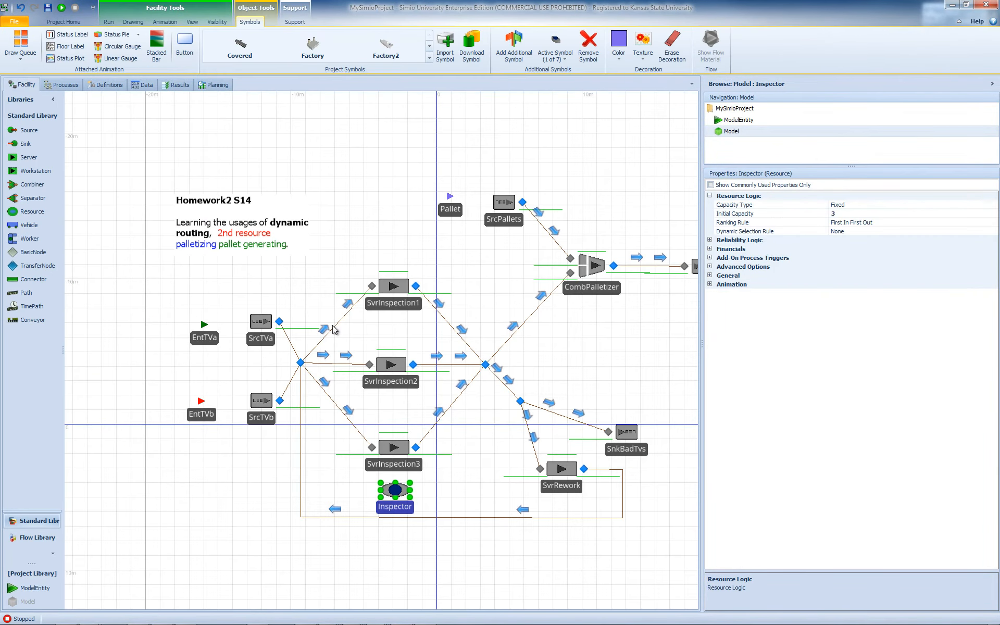
Set the Exited add-on process trigger of the input nodes of SvrInspection1, SvrInspection2 and SvrInspection3 to IncreaseNumberWaiting.
{"action": "left_click", "coordinate": [372, 286]}
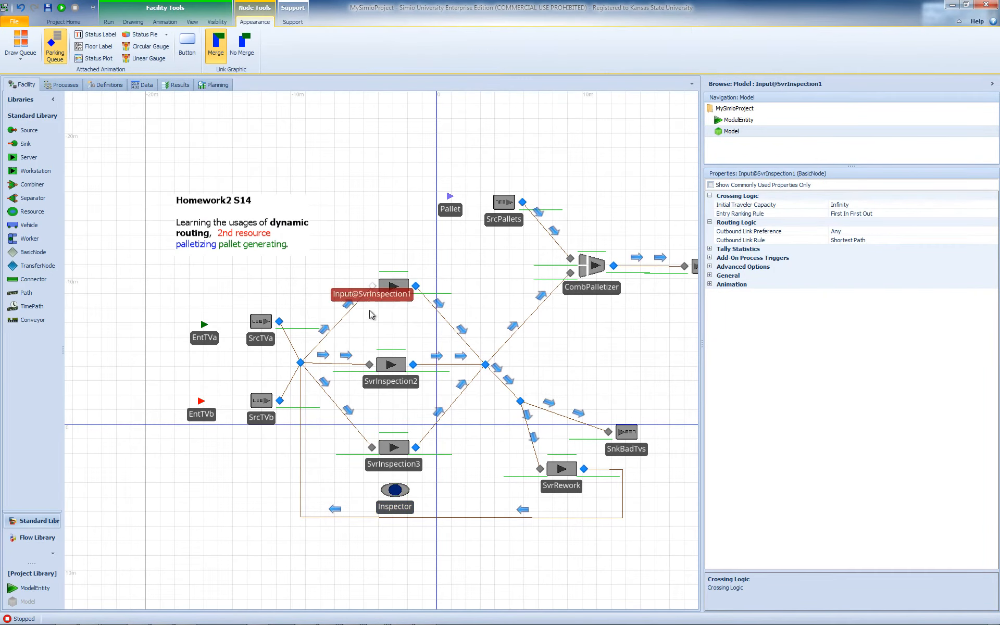
{"action": "left_click", "coordinate": [369, 365], "text": "ctrl"}
{"action": "left_click", "coordinate": [372, 447], "text": "ctrl"}
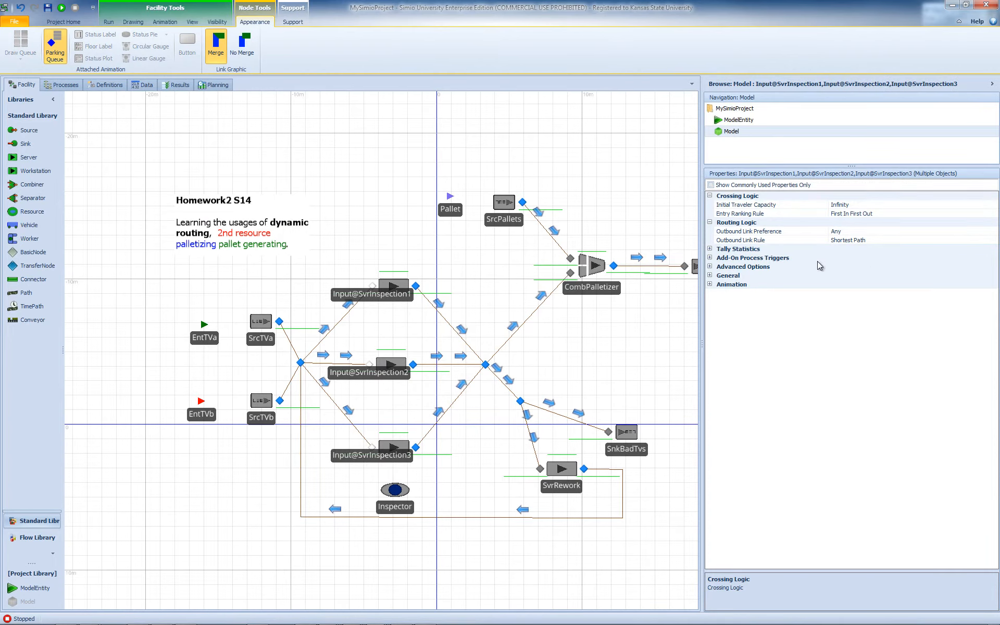
{"action": "left_click", "coordinate": [713, 260]}
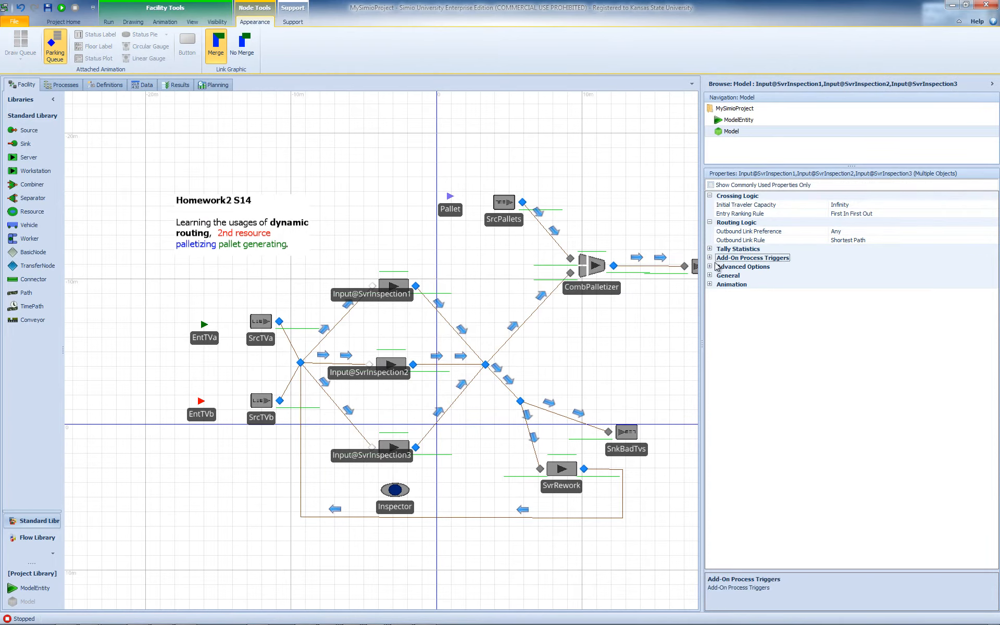
{"action": "left_click", "coordinate": [710, 258]}
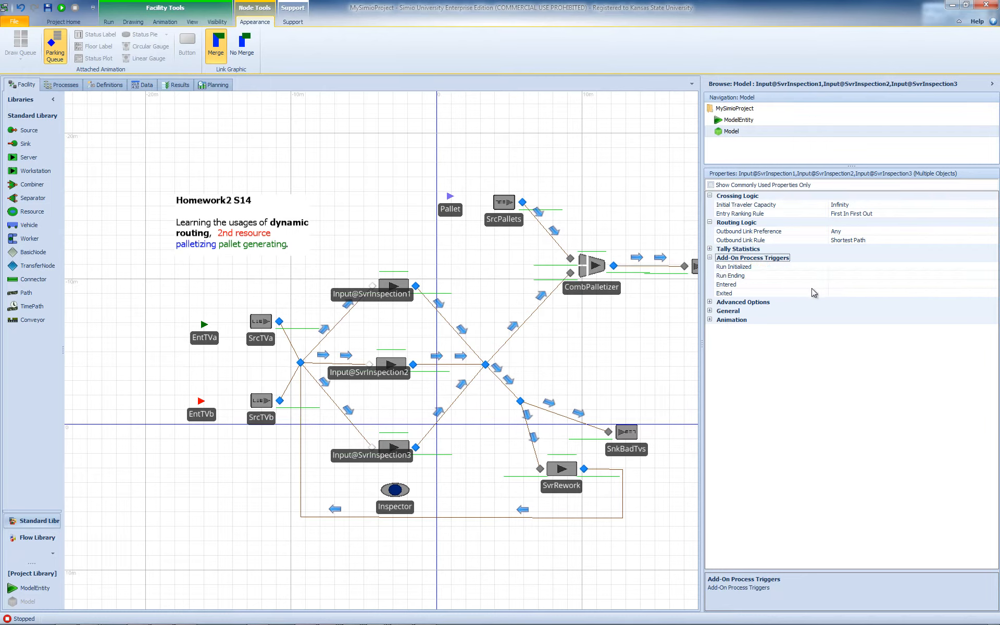
{"action": "left_click", "coordinate": [870, 294]}
{"action": "left_click", "coordinate": [993, 293]}
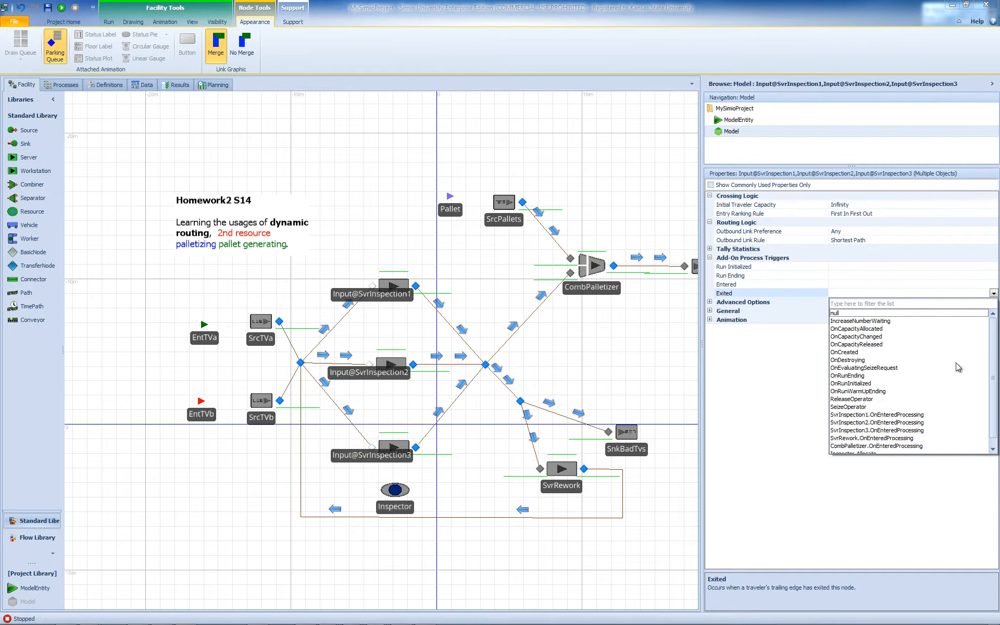
{"action": "scroll", "coordinate": [993, 348], "scroll_direction": "down", "scroll_amount": 1}
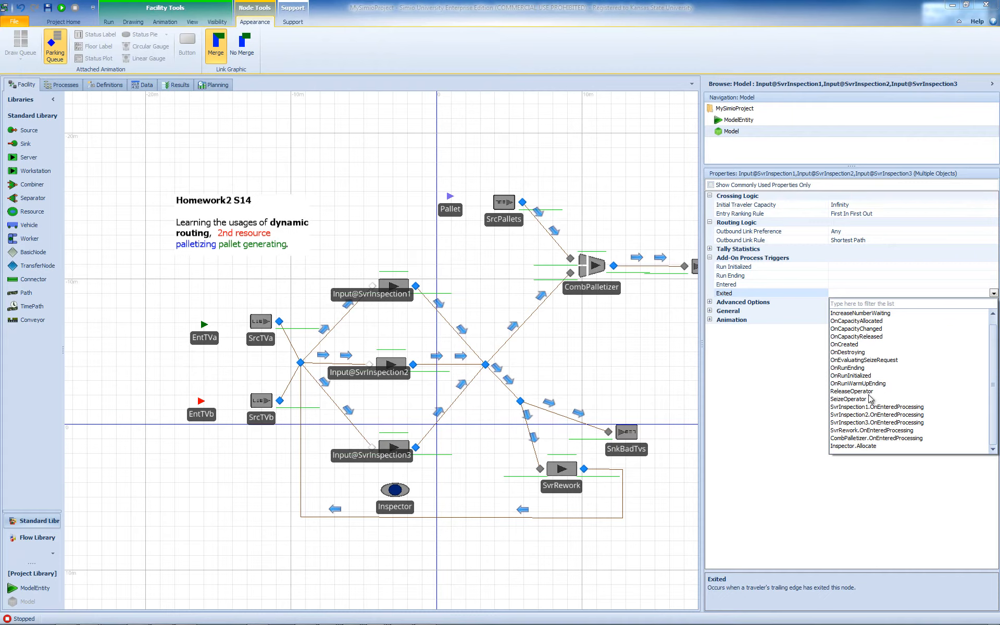
{"action": "scroll", "coordinate": [869, 398], "scroll_direction": "up", "scroll_amount": 1}
{"action": "left_click", "coordinate": [871, 322]}
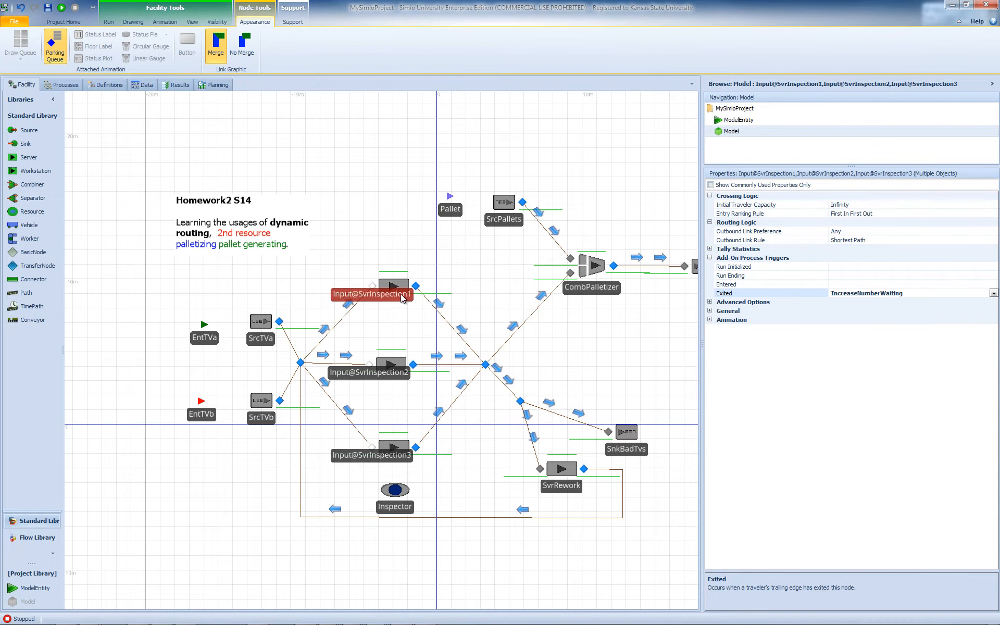
Set the Before Processing add-on process trigger of the SvrInspection3 server to SeizeOperator.
{"action": "left_click", "coordinate": [413, 304]}
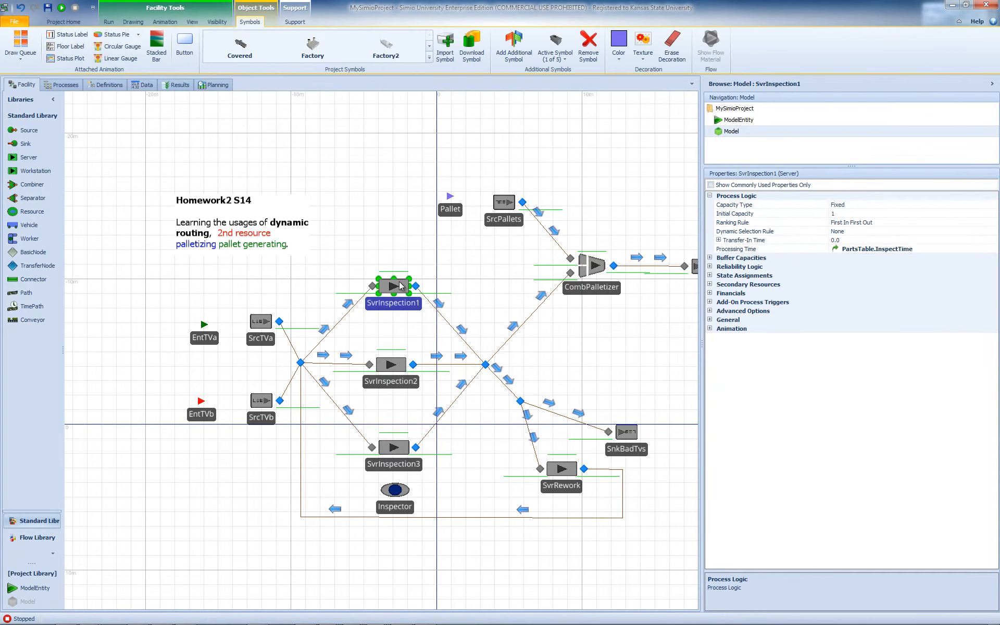
{"action": "left_click", "coordinate": [396, 366]}
{"action": "left_click", "coordinate": [394, 453]}
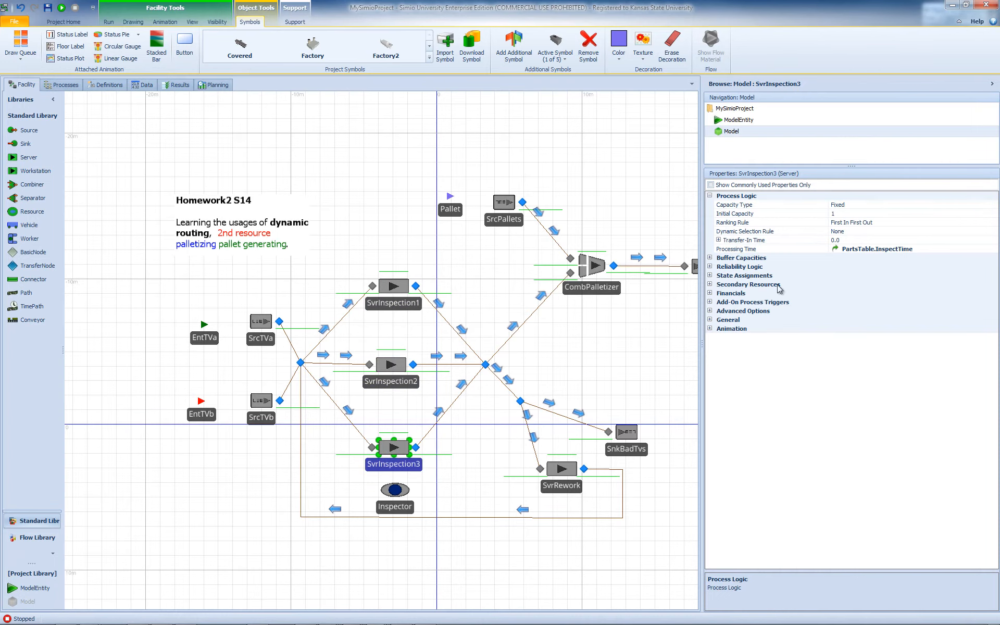
{"action": "left_click", "coordinate": [711, 302]}
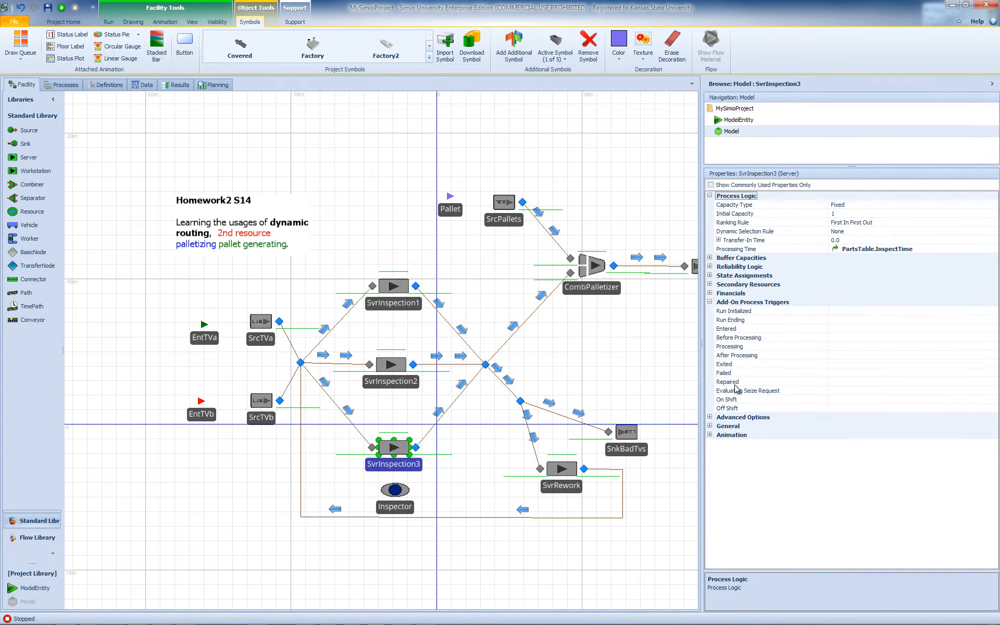
{"action": "left_click", "coordinate": [852, 339]}
{"action": "left_click", "coordinate": [994, 338]}
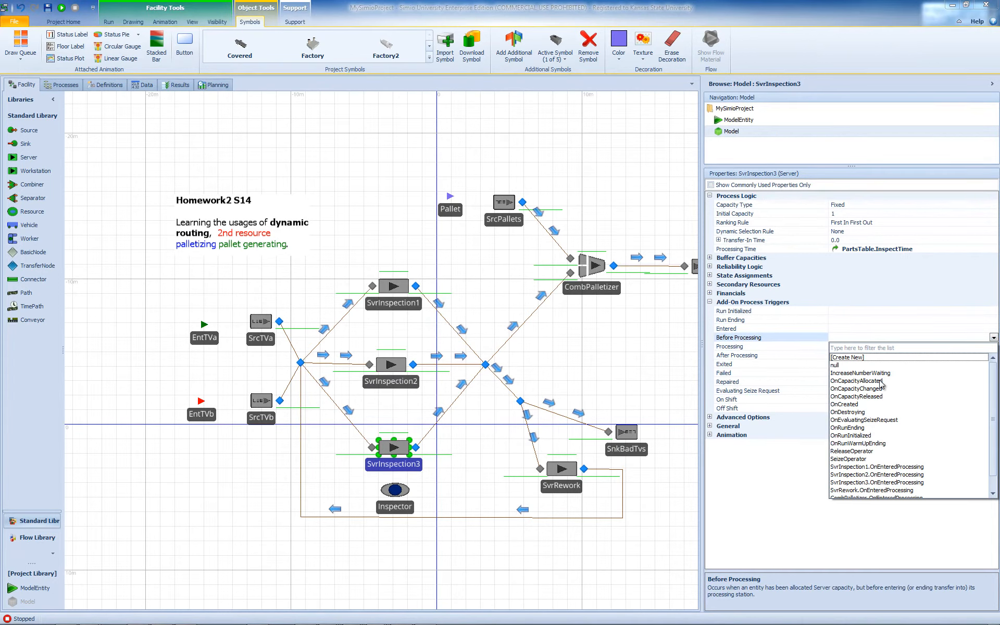
{"action": "left_click", "coordinate": [854, 460]}
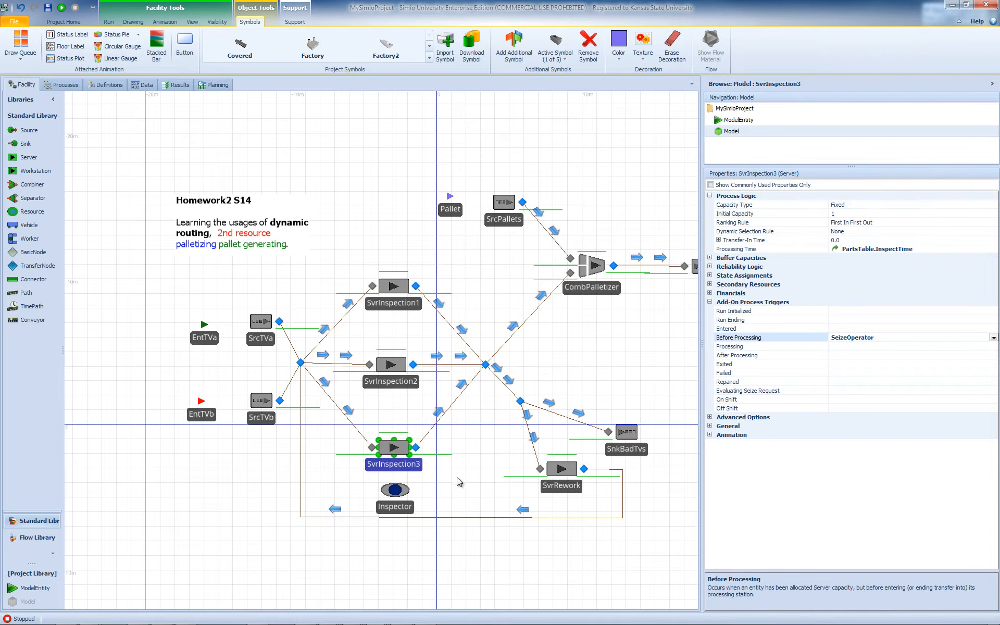
{"action": "left_click", "coordinate": [579, 381]}
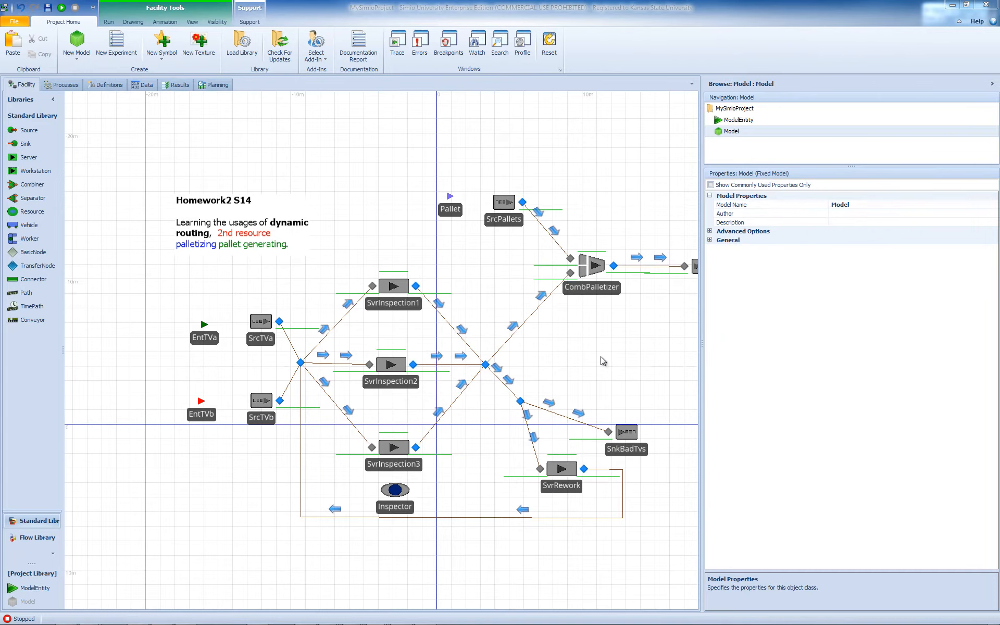
Set the Entered add-on process trigger of CombPalletizer's member input node to ReleaseOperator.
{"action": "left_click", "coordinate": [571, 273]}
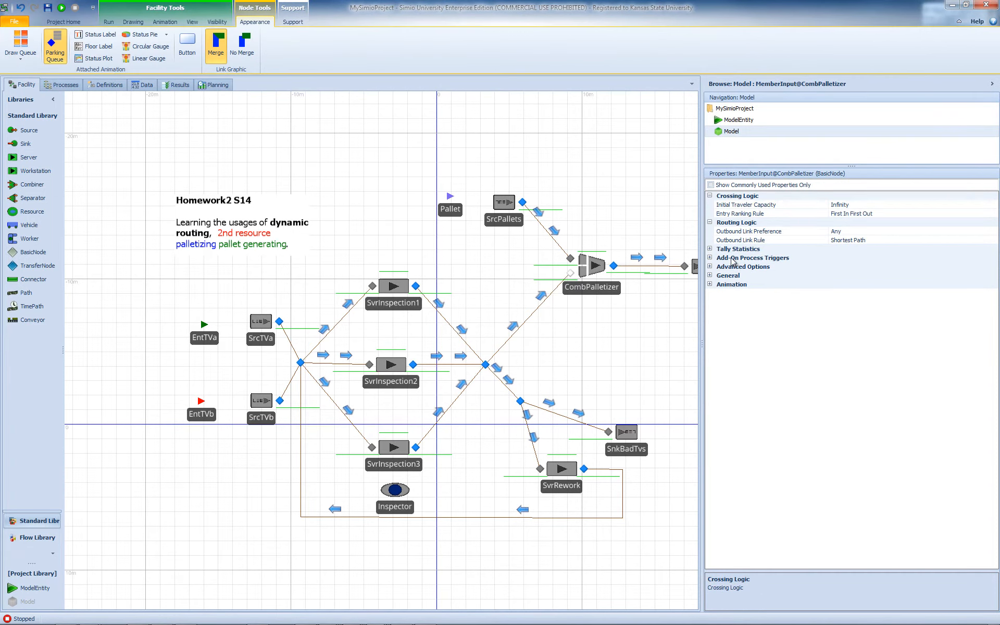
{"action": "left_click", "coordinate": [710, 258]}
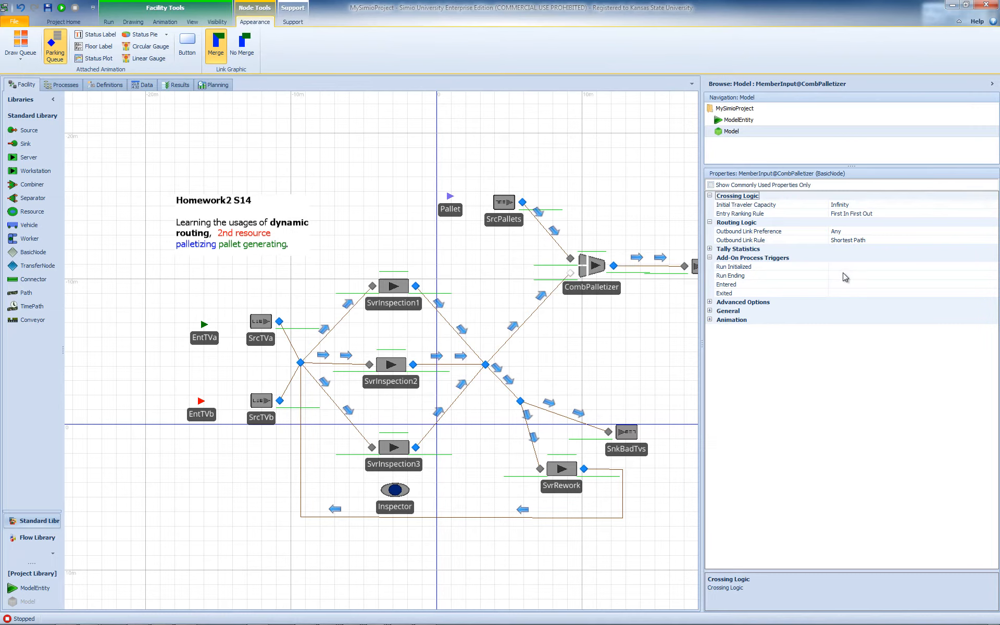
{"action": "left_click", "coordinate": [912, 285]}
{"action": "left_click", "coordinate": [994, 284]}
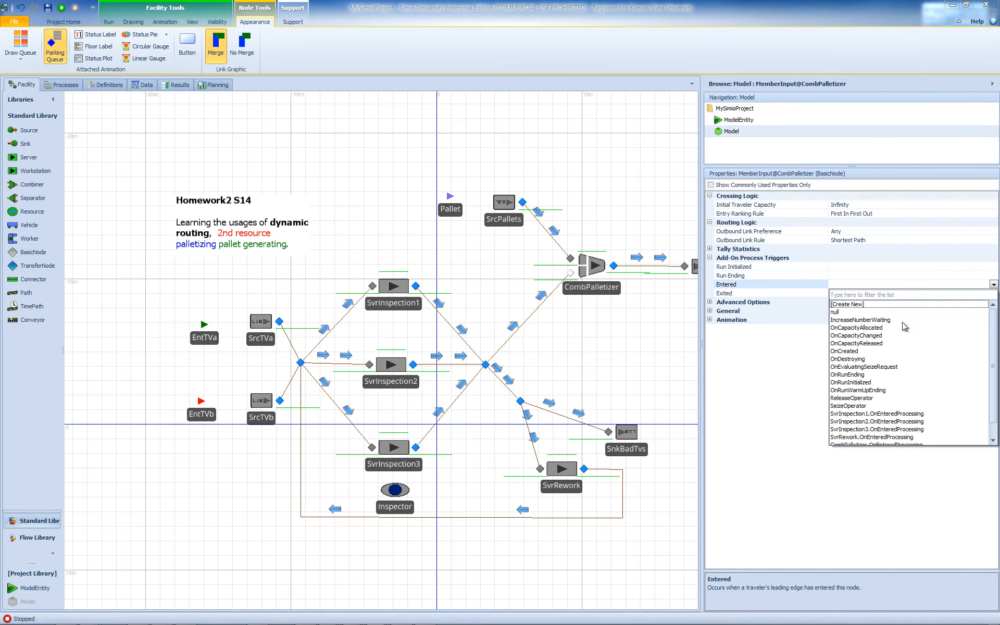
{"action": "left_click", "coordinate": [869, 398]}
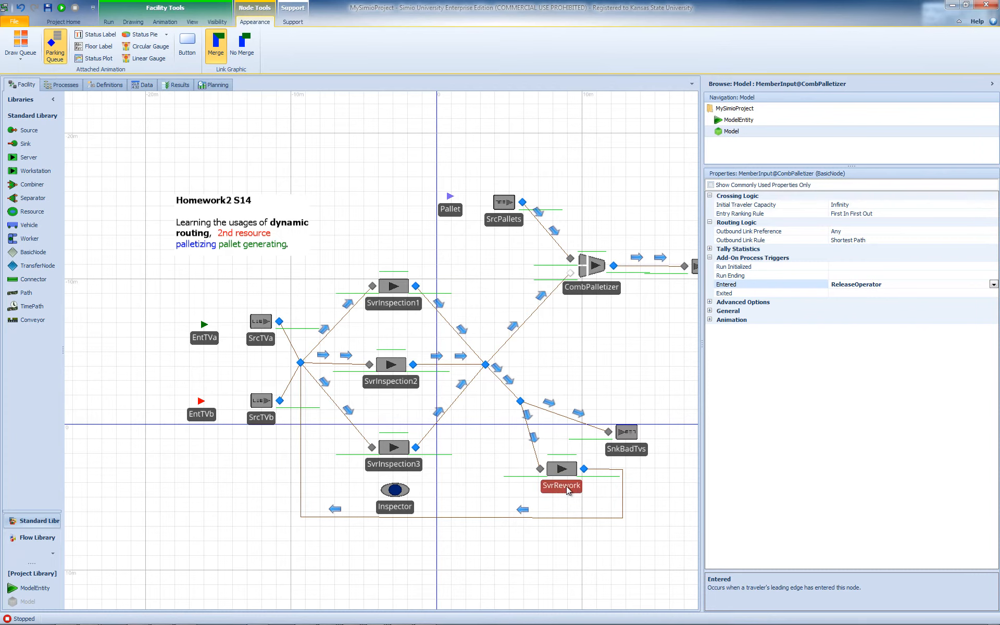
Set the Entered add-on process trigger of the SnkBadTvs input node to ReleaseOperator.
{"action": "left_click", "coordinate": [609, 432]}
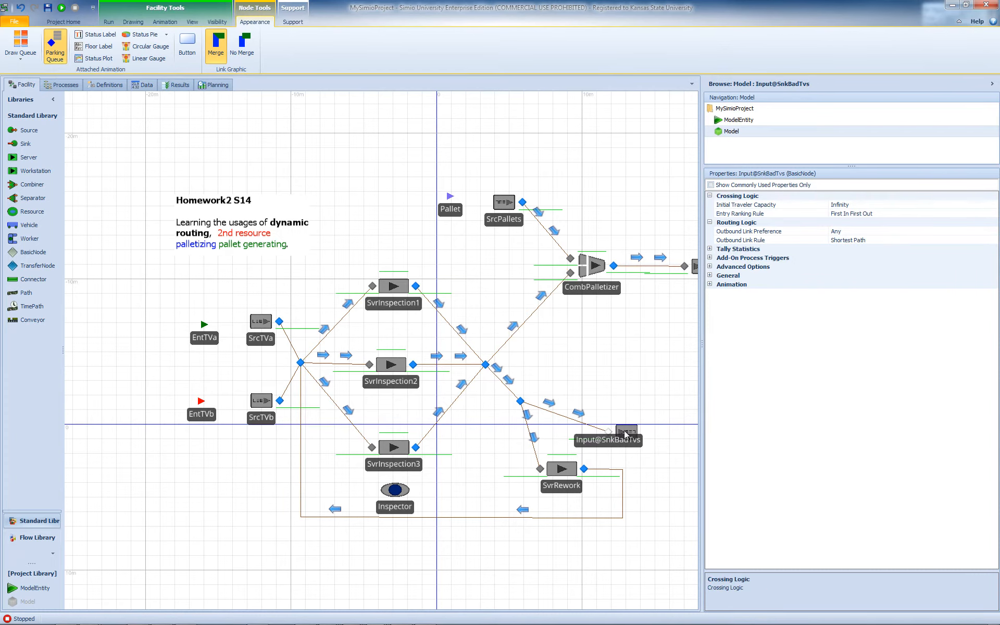
{"action": "left_click", "coordinate": [710, 257]}
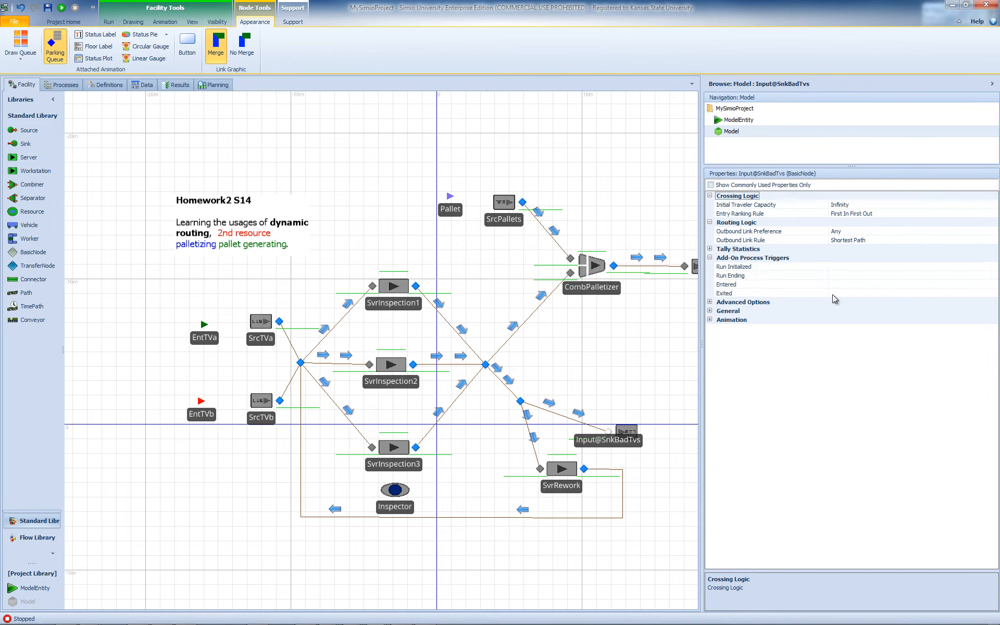
{"action": "left_click", "coordinate": [902, 286]}
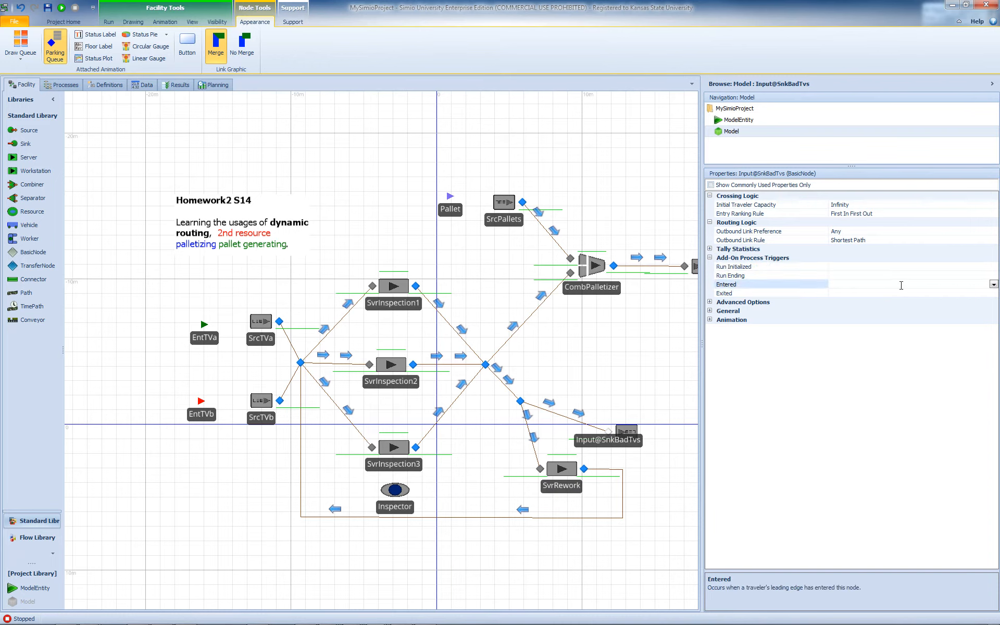
{"action": "left_click", "coordinate": [995, 287]}
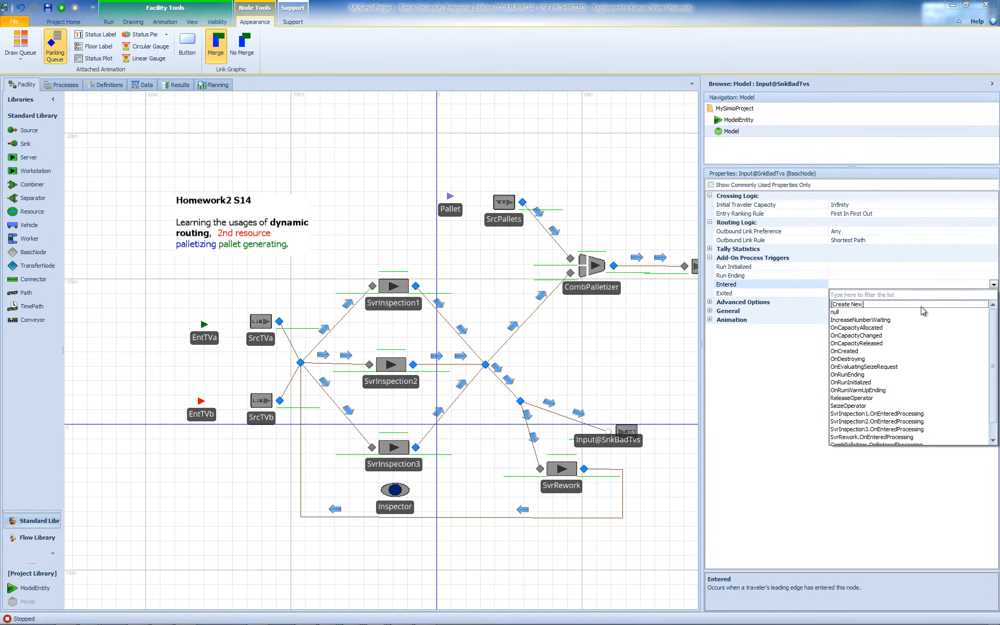
{"action": "left_click", "coordinate": [862, 399]}
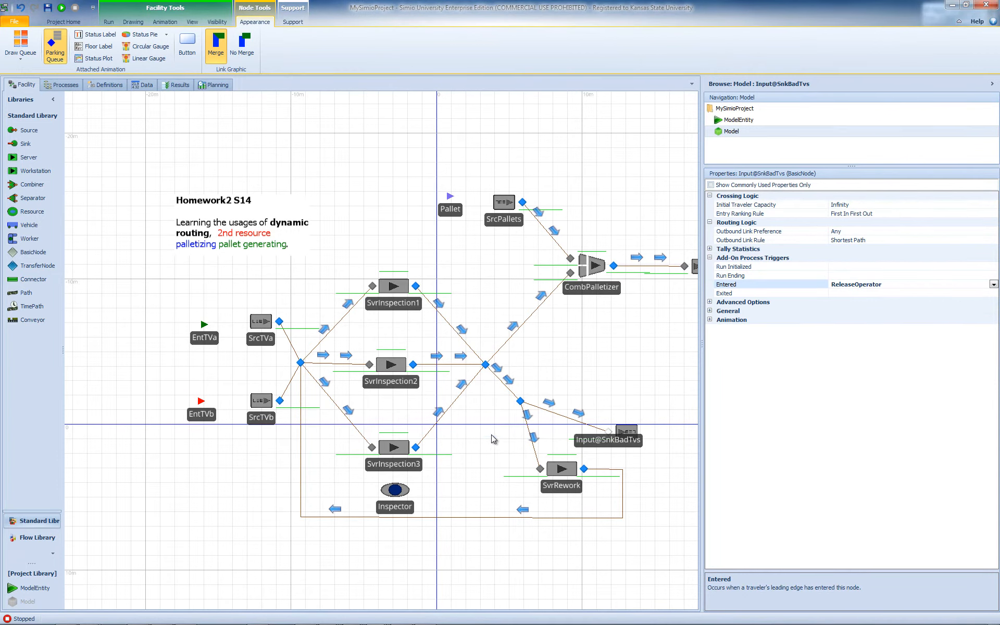
{"action": "left_click", "coordinate": [490, 450]}
Set the Exited add-on process trigger of SvrRework's output node to ReleaseOperator.
{"action": "left_click", "coordinate": [587, 472]}
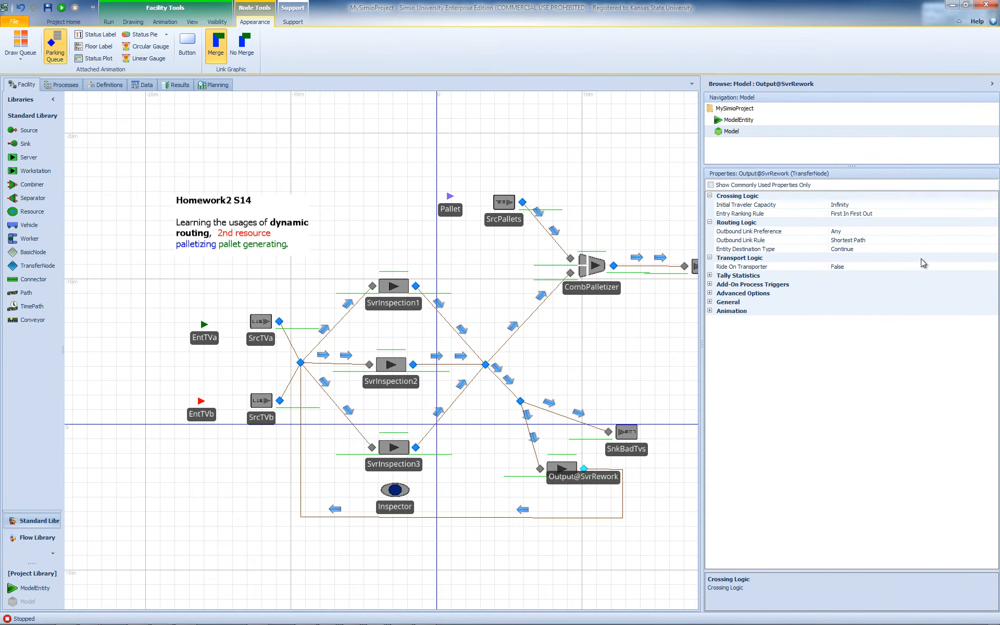
{"action": "left_click", "coordinate": [710, 285]}
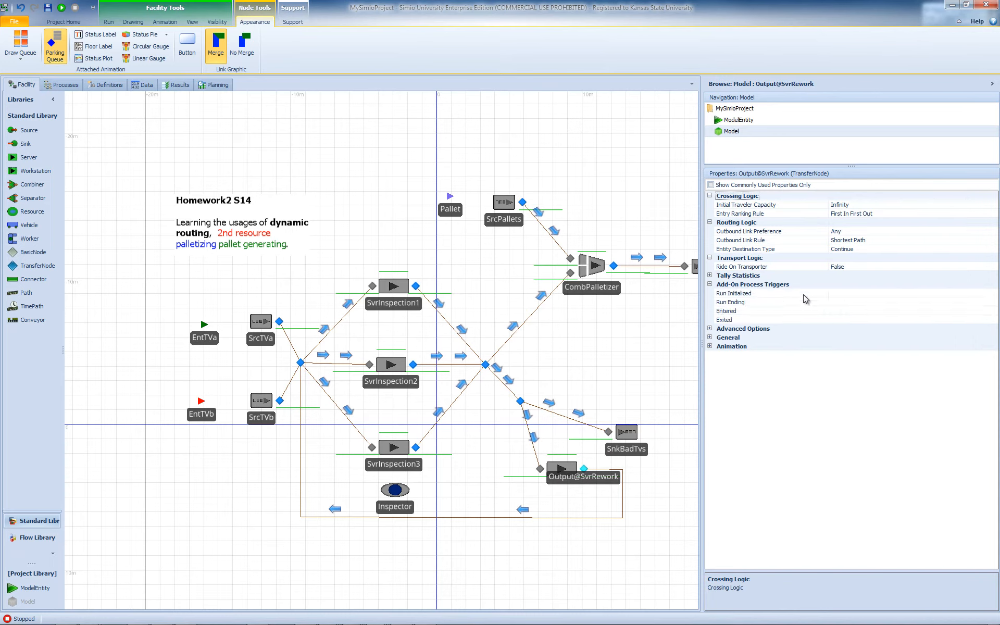
{"action": "left_click", "coordinate": [916, 321]}
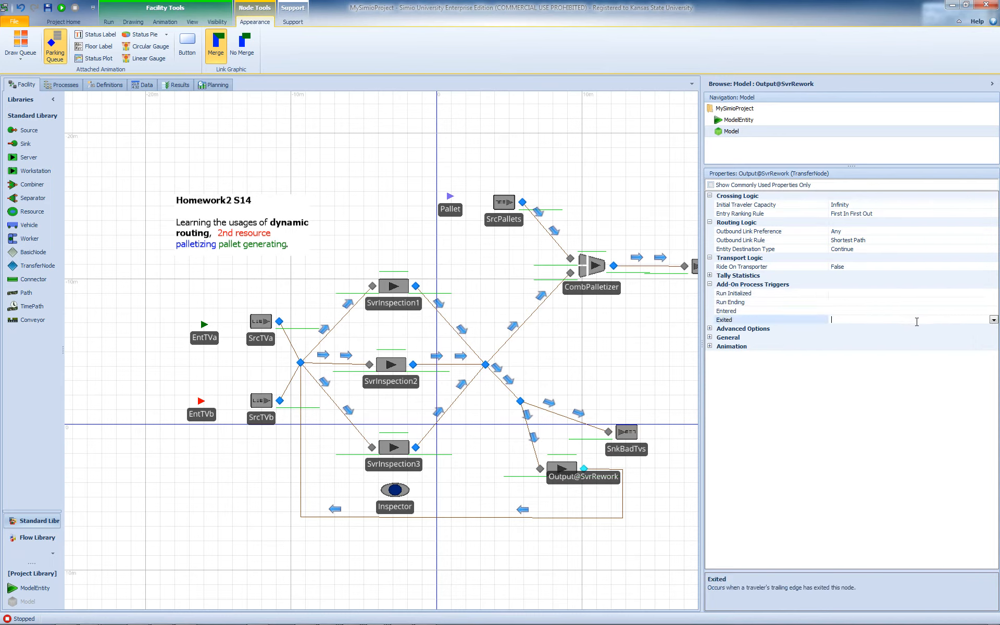
{"action": "left_click", "coordinate": [994, 320]}
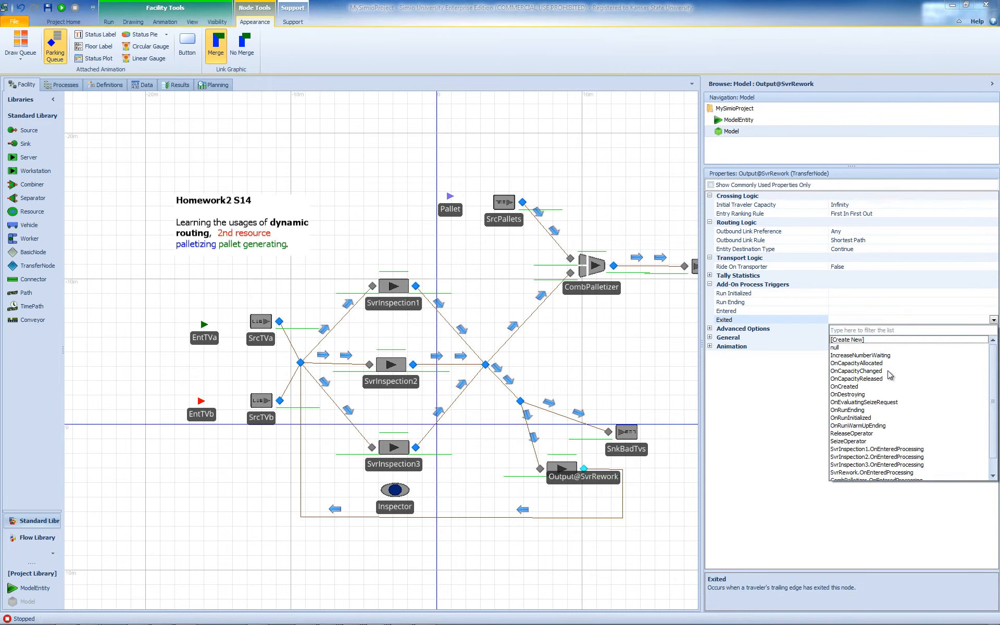
{"action": "left_click", "coordinate": [857, 435]}
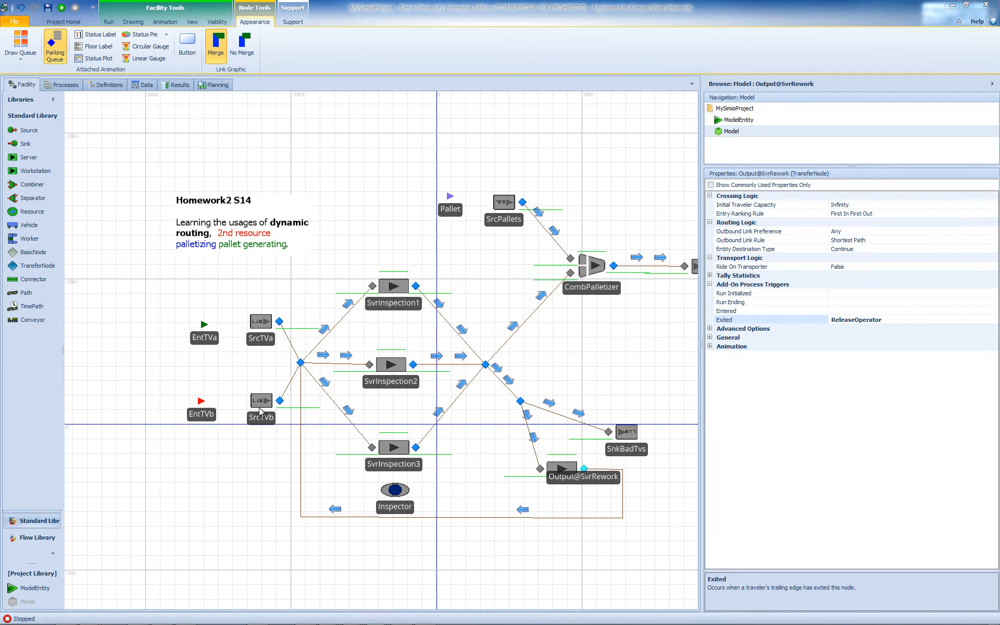
Lengthen CombPalletizer's member input buffer queue to about 8 m by extending its end farthest from the combiner.
{"action": "left_click_drag", "start_coordinate": [505, 308], "coordinate": [437, 318]}
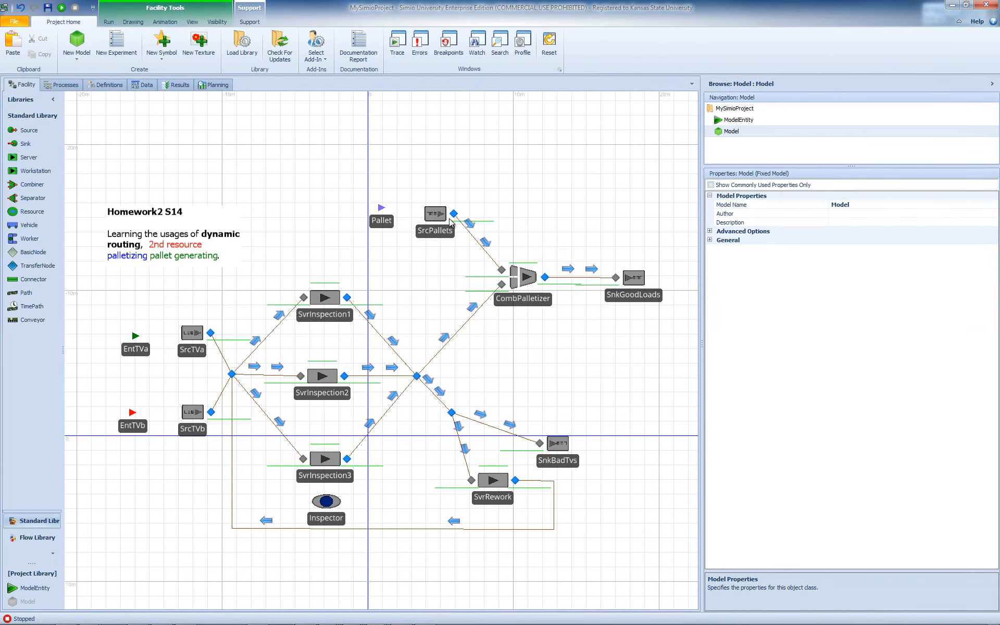
{"action": "left_click", "coordinate": [475, 292]}
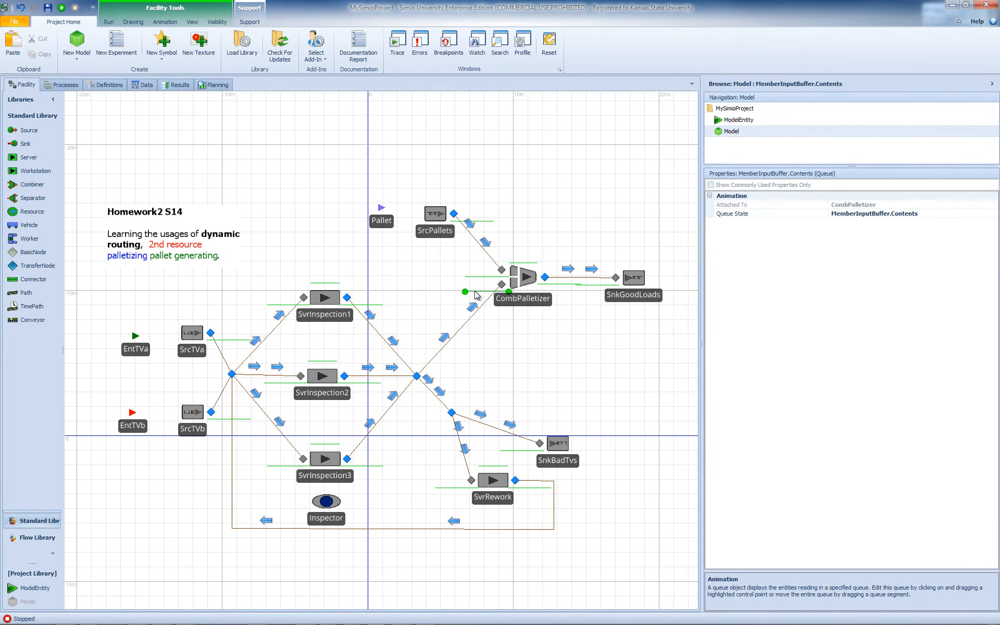
{"action": "left_click_drag", "start_coordinate": [466, 292], "coordinate": [391, 292]}
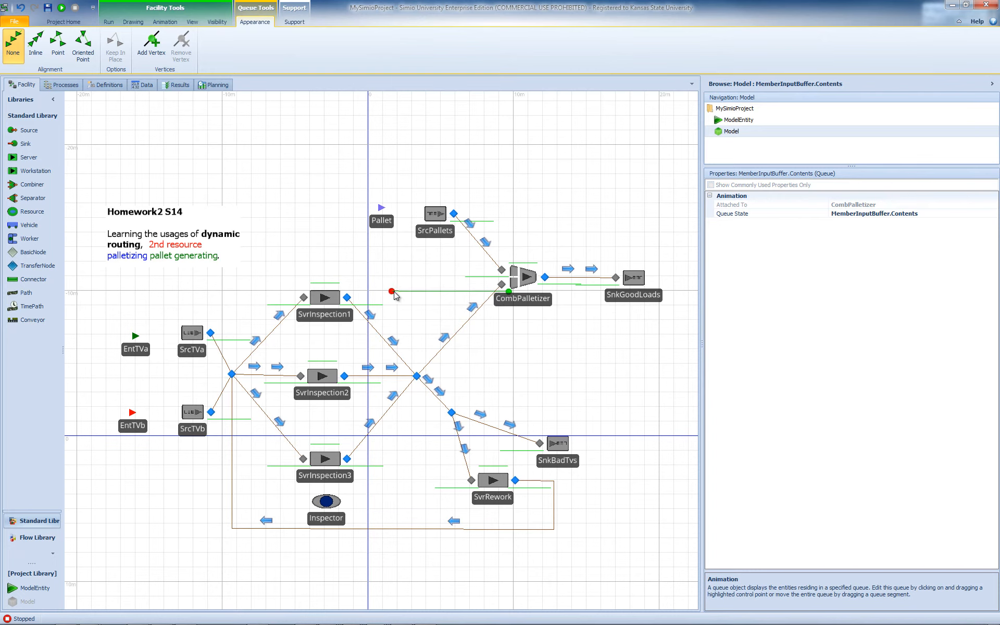
Set the SrcPallets source to create Pallet entities with the On Event arrival mode.
{"action": "left_click", "coordinate": [437, 231]}
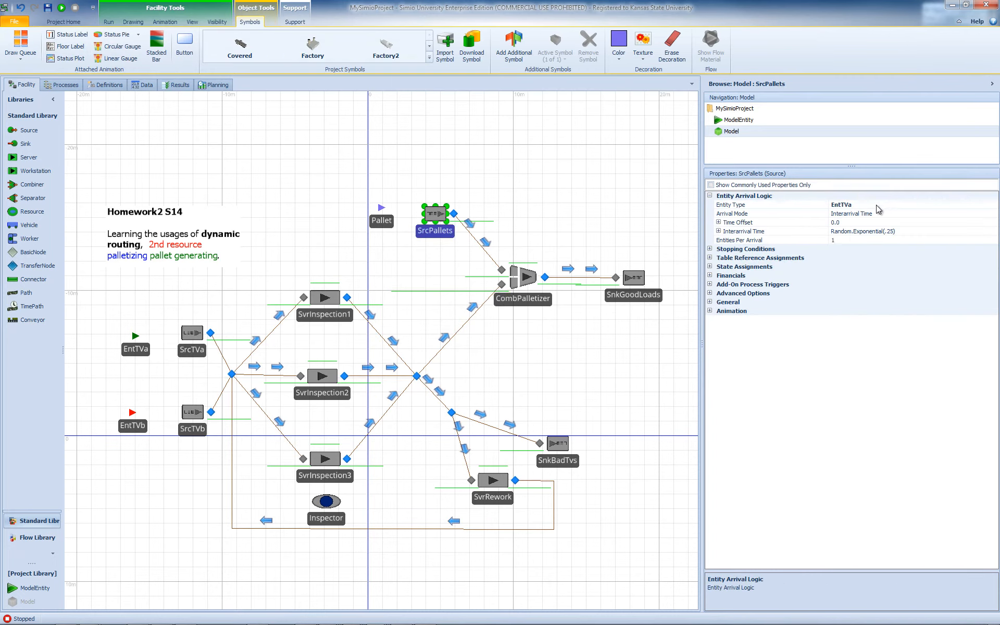
{"action": "left_click", "coordinate": [855, 205]}
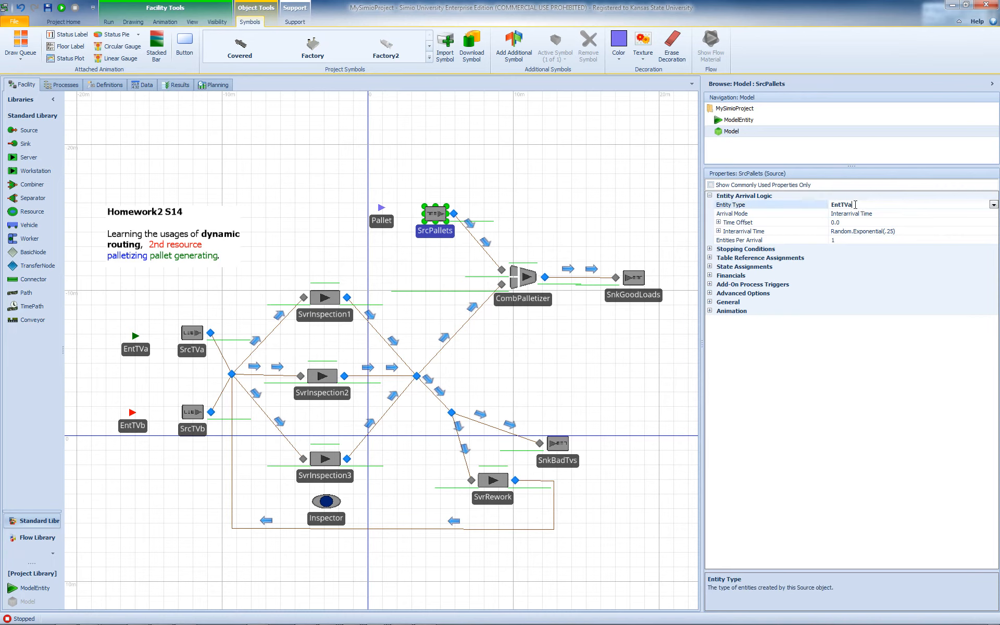
{"action": "left_click", "coordinate": [995, 205]}
{"action": "left_click", "coordinate": [847, 249]}
{"action": "left_click", "coordinate": [860, 214]}
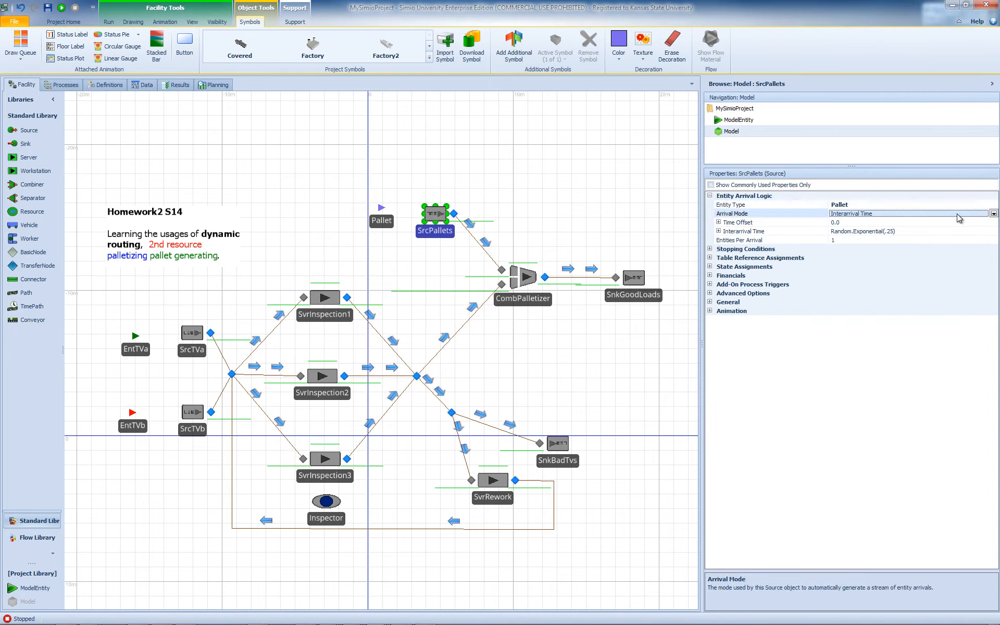
{"action": "left_click", "coordinate": [993, 214]}
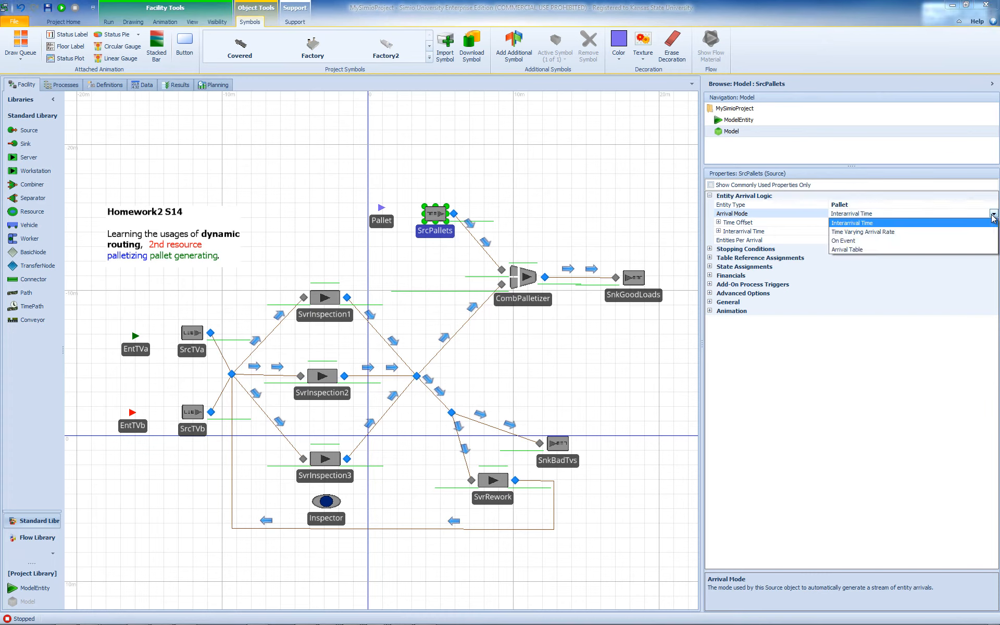
{"action": "left_click", "coordinate": [850, 241]}
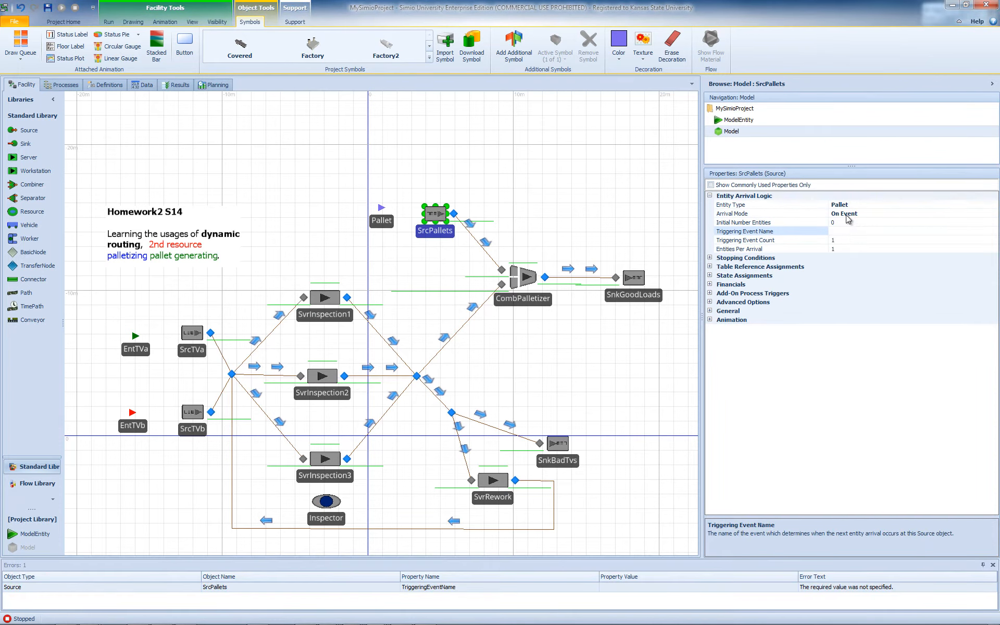
{"action": "left_click", "coordinate": [852, 231]}
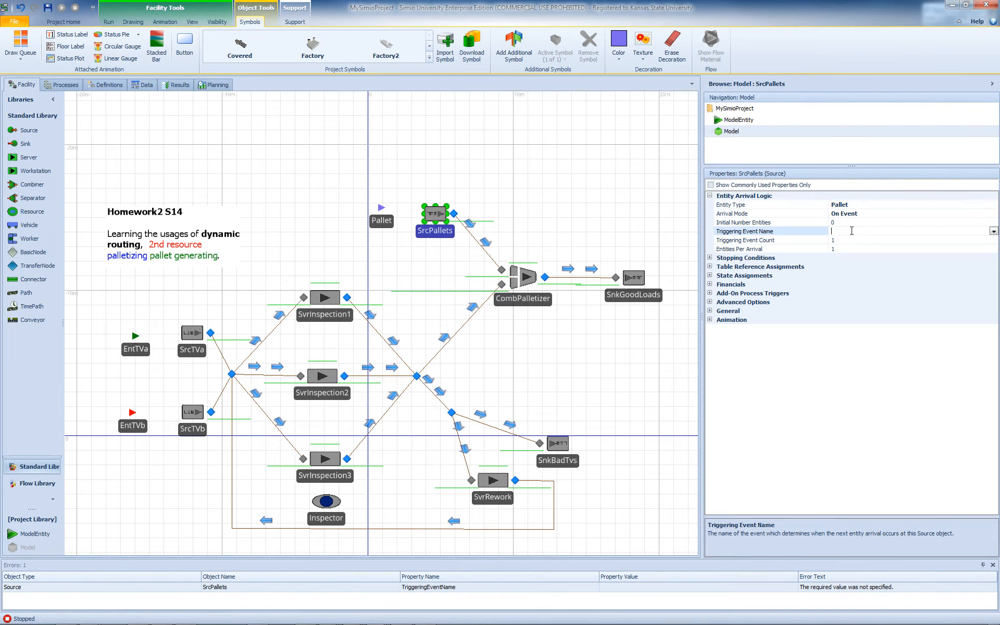
{"action": "left_click", "coordinate": [994, 231]}
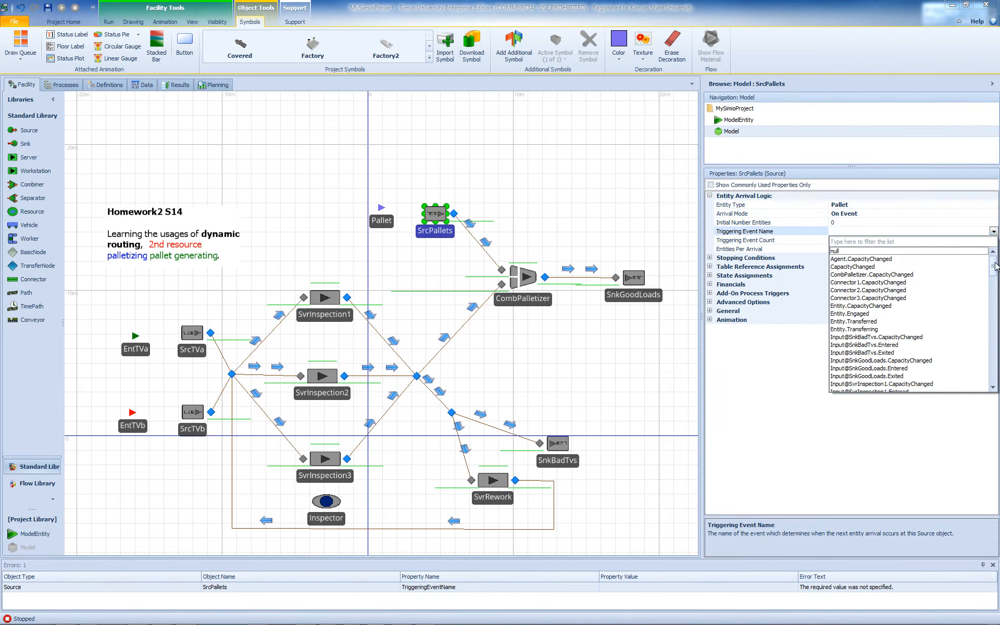
{"action": "scroll", "coordinate": [995, 266], "scroll_direction": "down", "scroll_amount": 1}
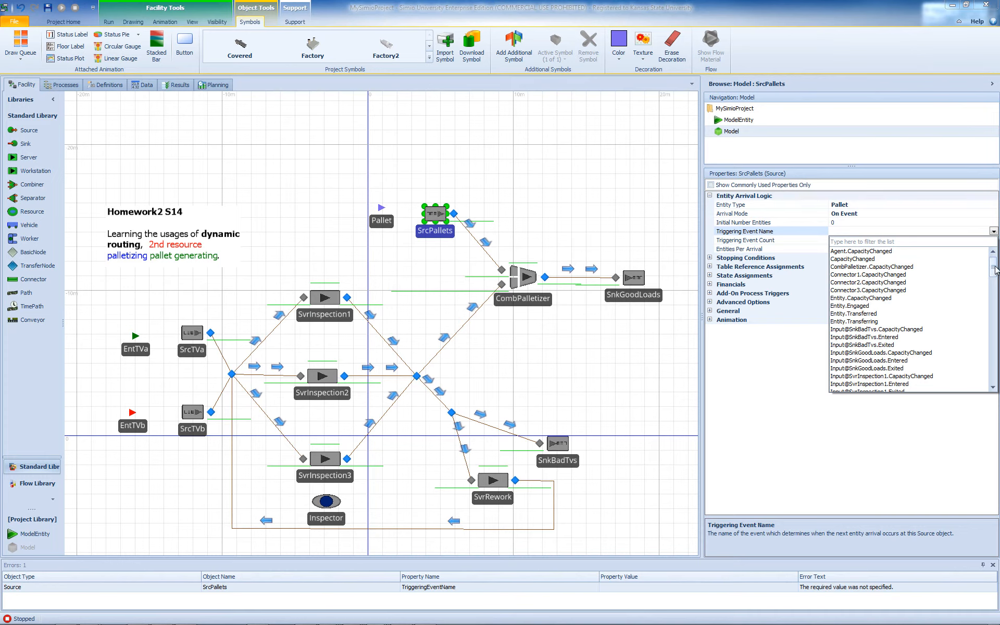
{"action": "left_click_drag", "start_coordinate": [995, 269], "coordinate": [995, 311]}
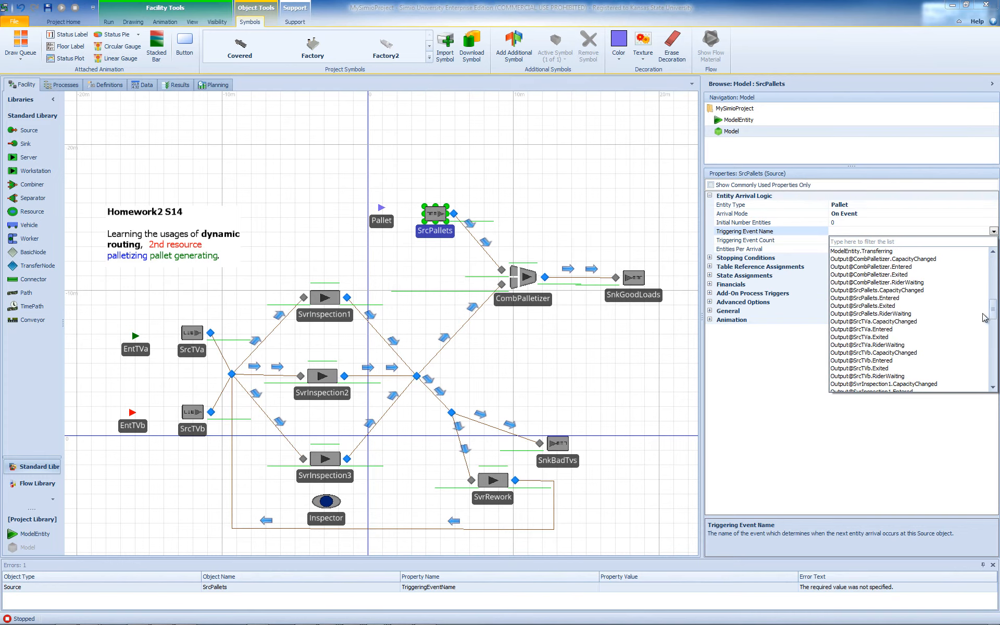
{"action": "left_click", "coordinate": [899, 275]}
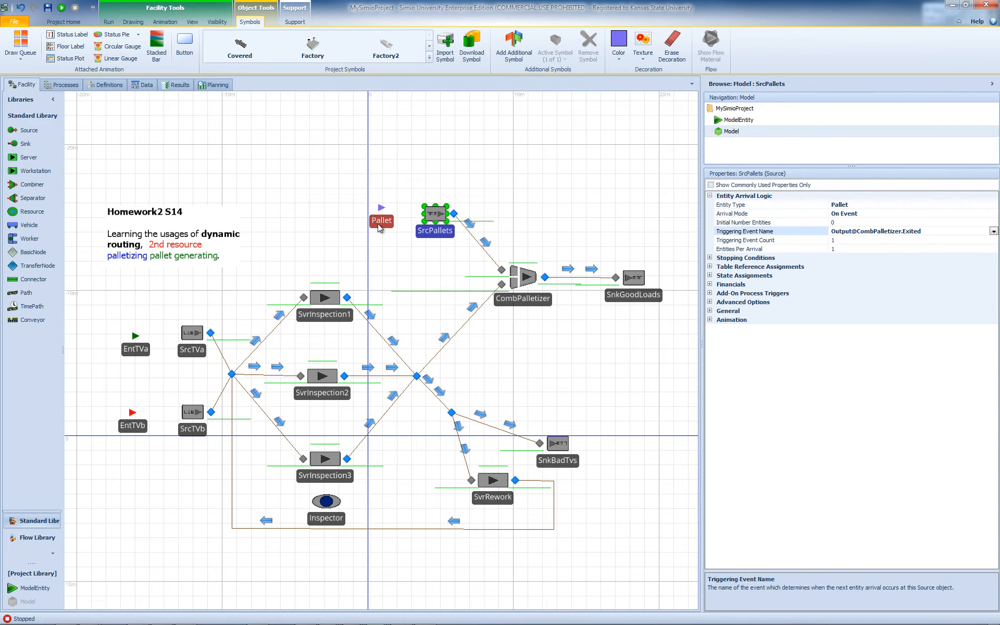
{"action": "left_click", "coordinate": [202, 415]}
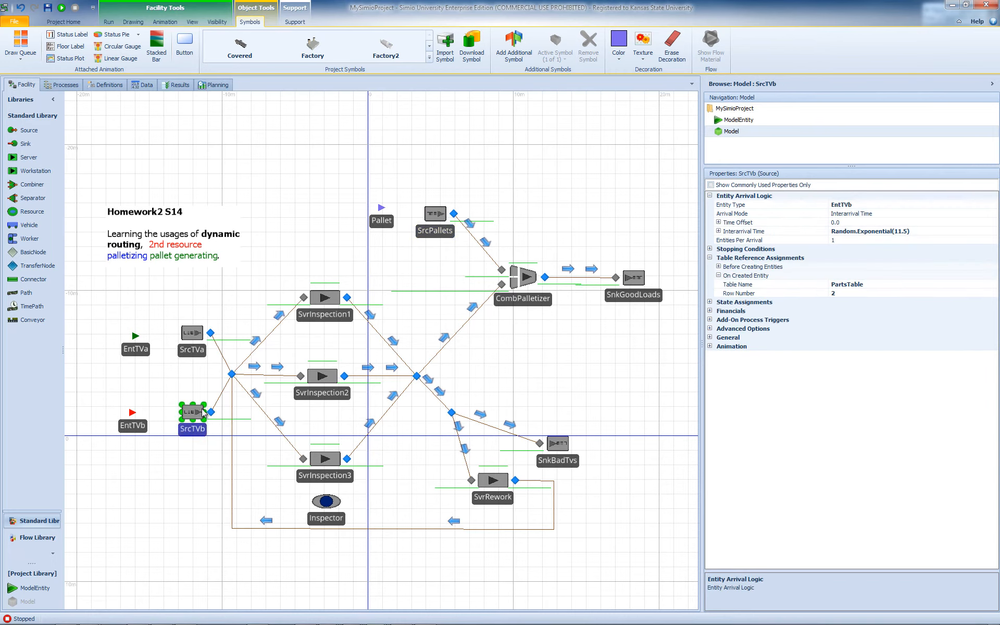
{"action": "left_click_drag", "start_coordinate": [273, 253], "coordinate": [322, 255]}
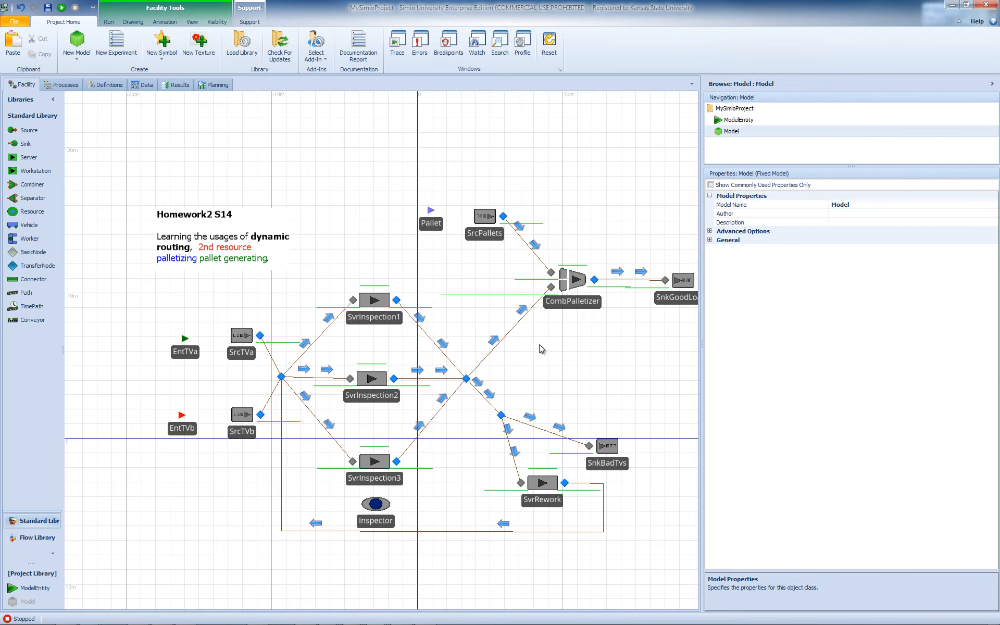
{"action": "left_click", "coordinate": [516, 333]}
{"action": "left_click", "coordinate": [483, 397]}
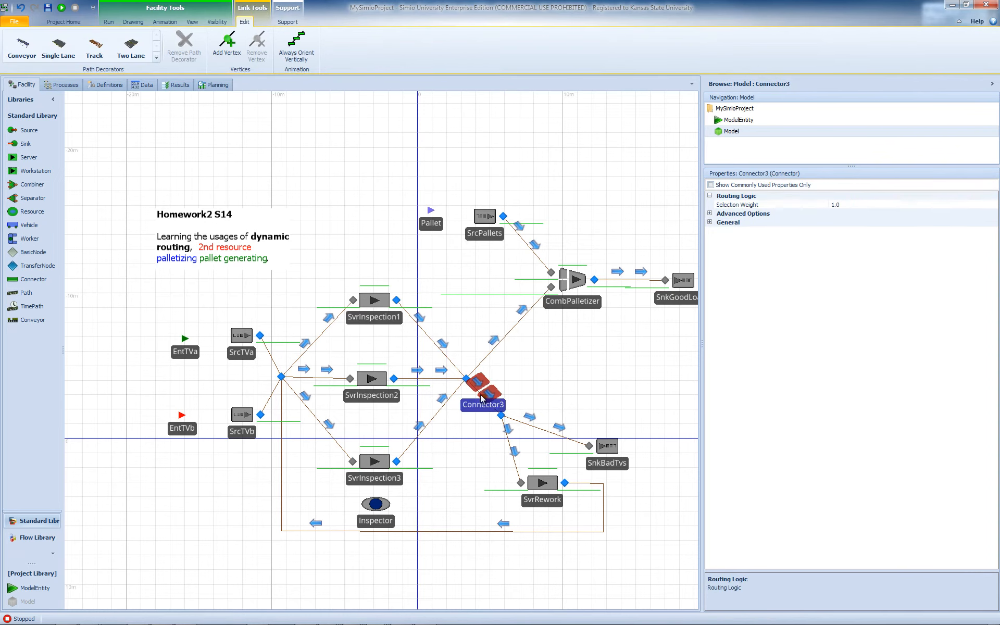
{"action": "left_click", "coordinate": [511, 341]}
{"action": "left_click", "coordinate": [510, 332]}
{"action": "left_click", "coordinate": [479, 393]}
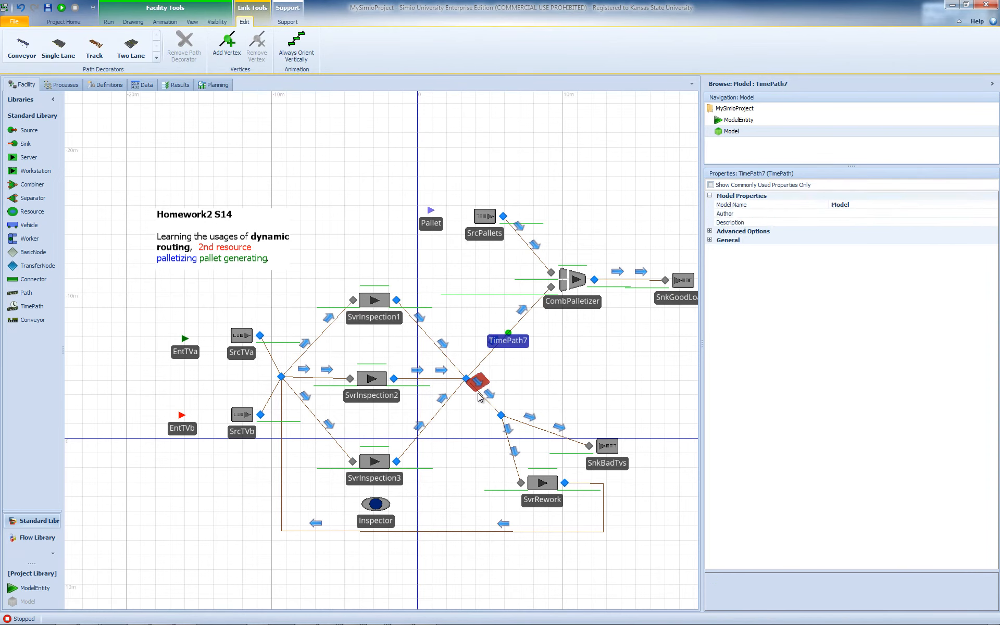
{"action": "left_click", "coordinate": [510, 332]}
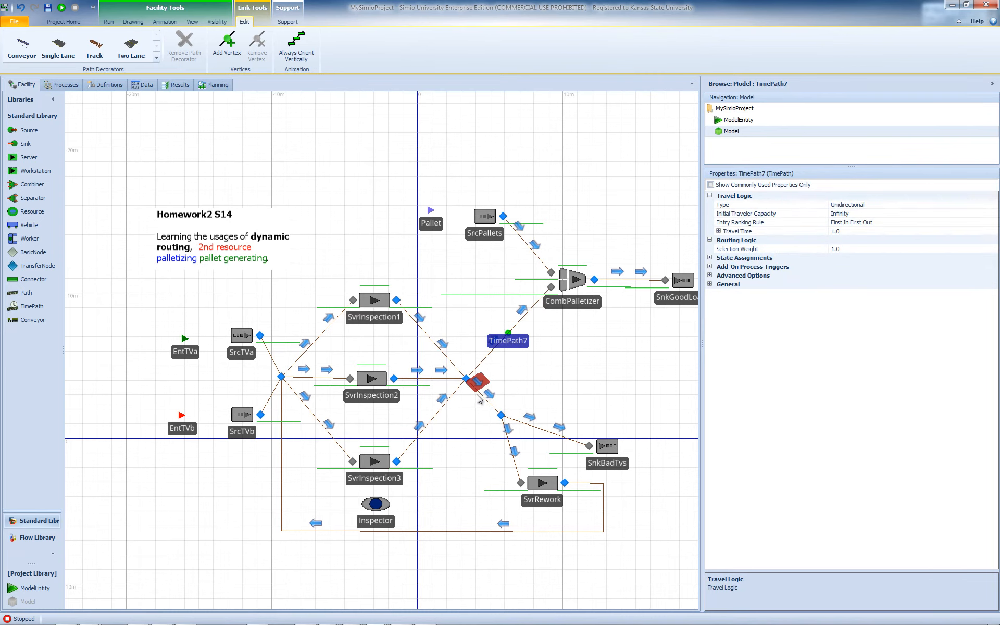
Set the selection weight of Connector3, leading toward rework and bad TVs, to PartsTable.FailureProbability and copy that expression.
{"action": "left_click", "coordinate": [493, 407]}
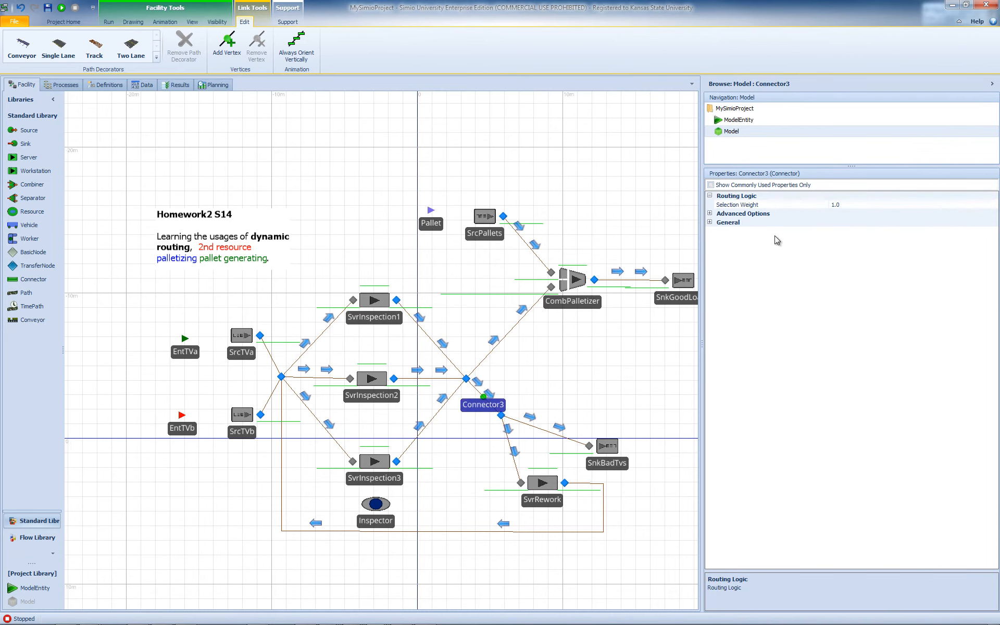
{"action": "left_click", "coordinate": [861, 206]}
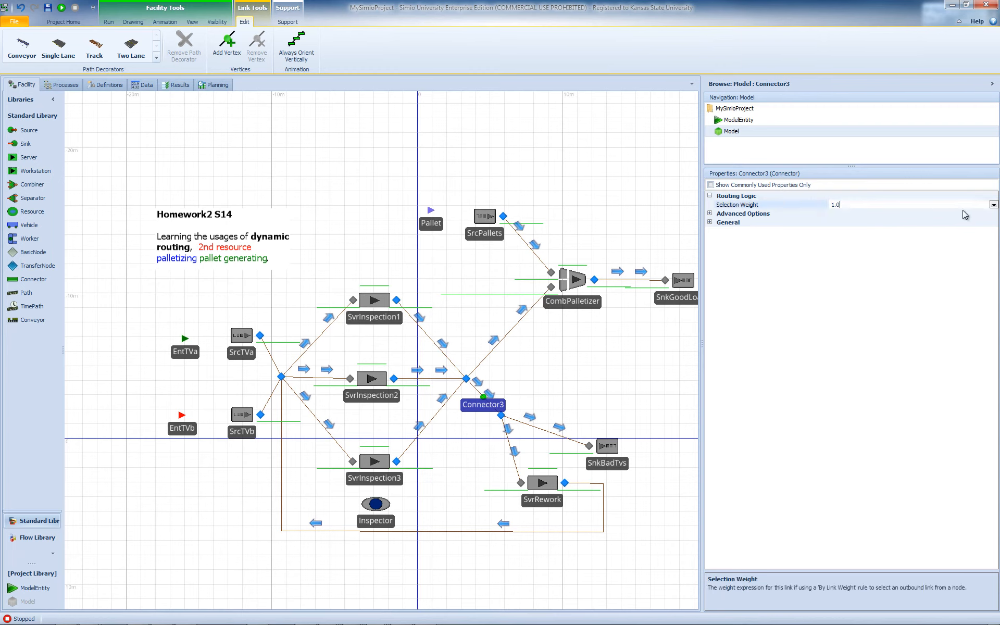
{"action": "left_click", "coordinate": [994, 205]}
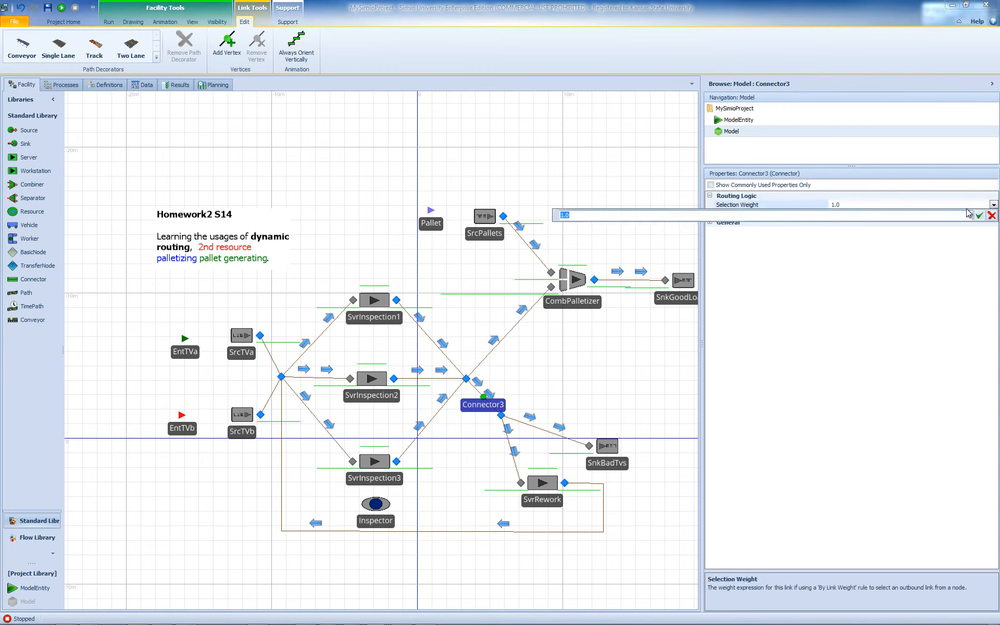
{"action": "type", "text": "Pa"}
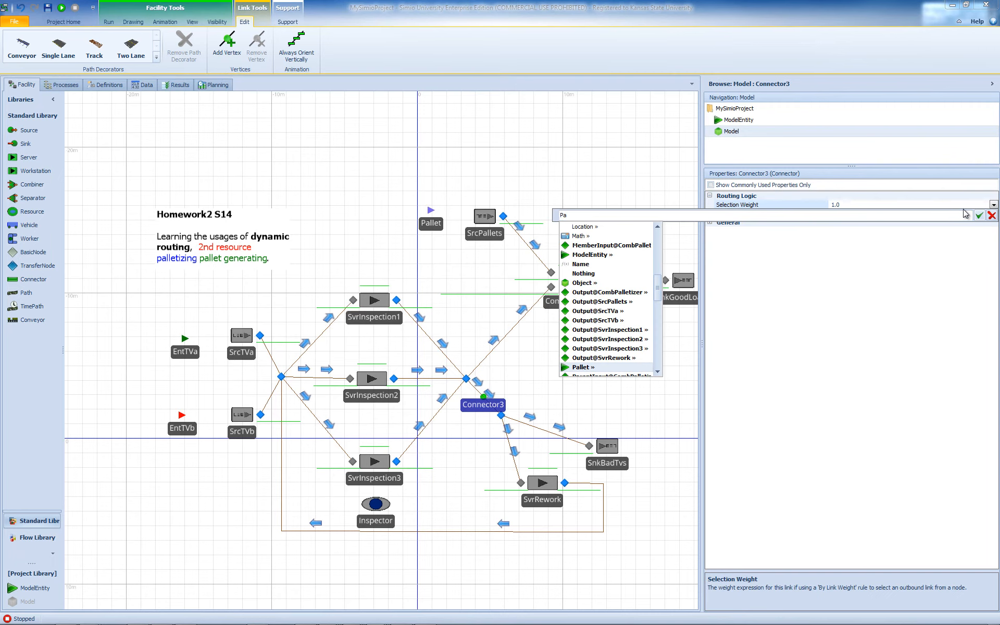
{"action": "key", "text": "Down"}
{"action": "type", "text": "rt"}
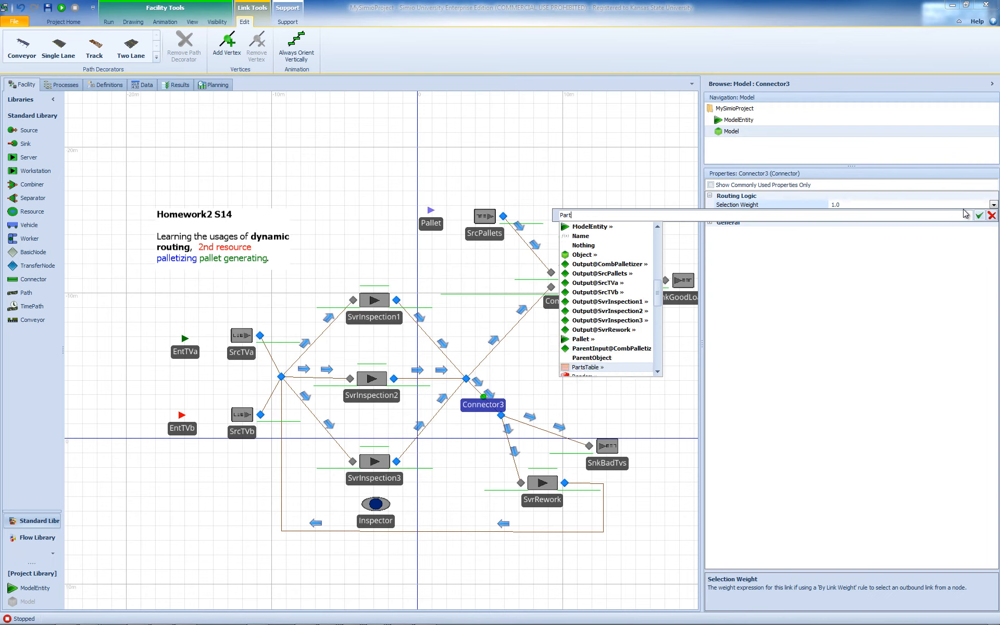
{"action": "type", "text": "sTable."}
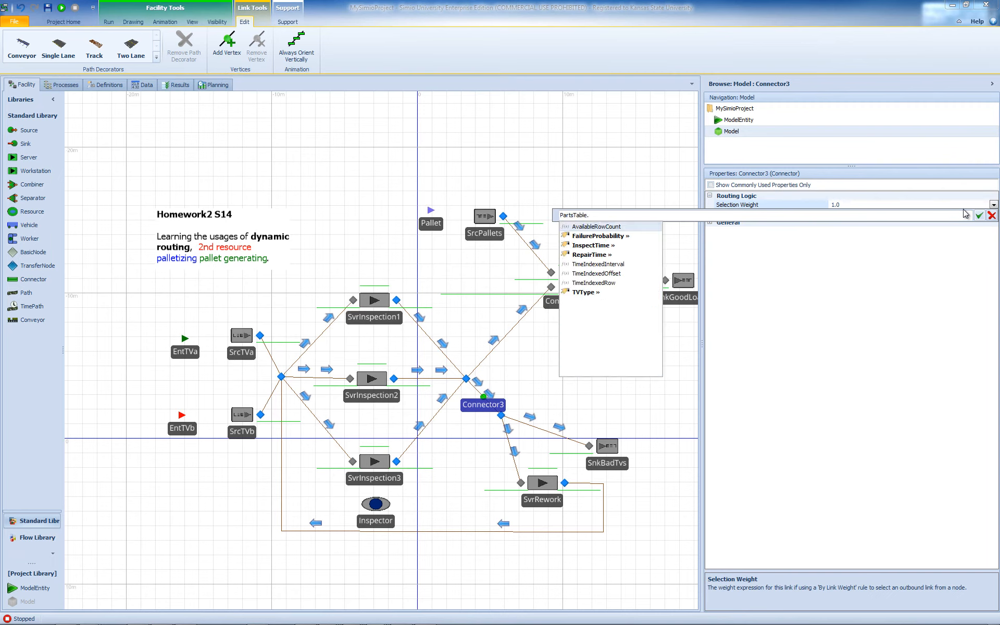
{"action": "key", "text": "Down"}
{"action": "key", "text": "Return"}
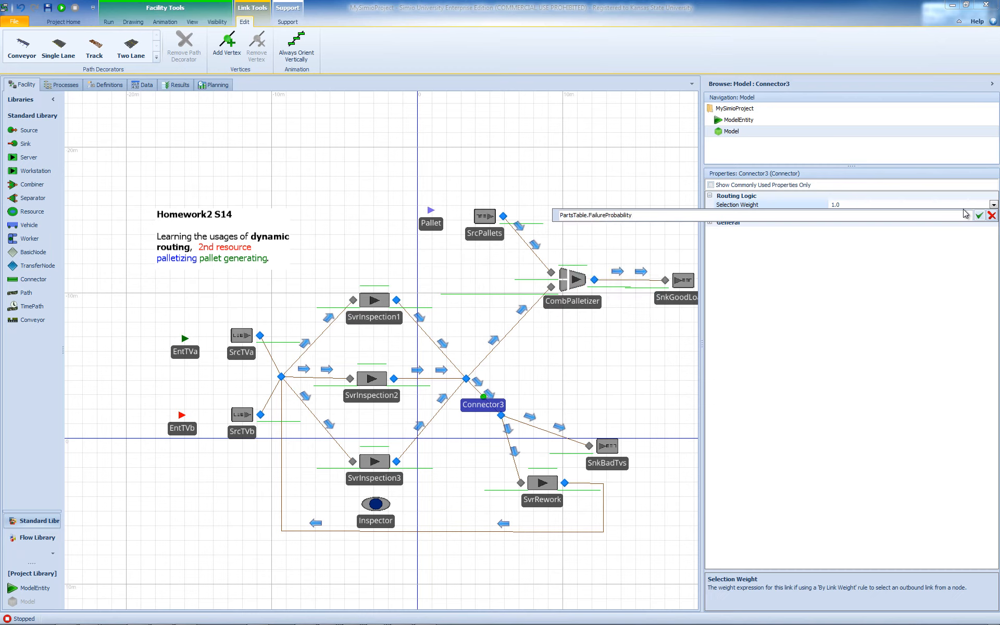
{"action": "left_click_drag", "start_coordinate": [670, 215], "coordinate": [517, 214]}
{"action": "key", "text": "ctrl+c"}
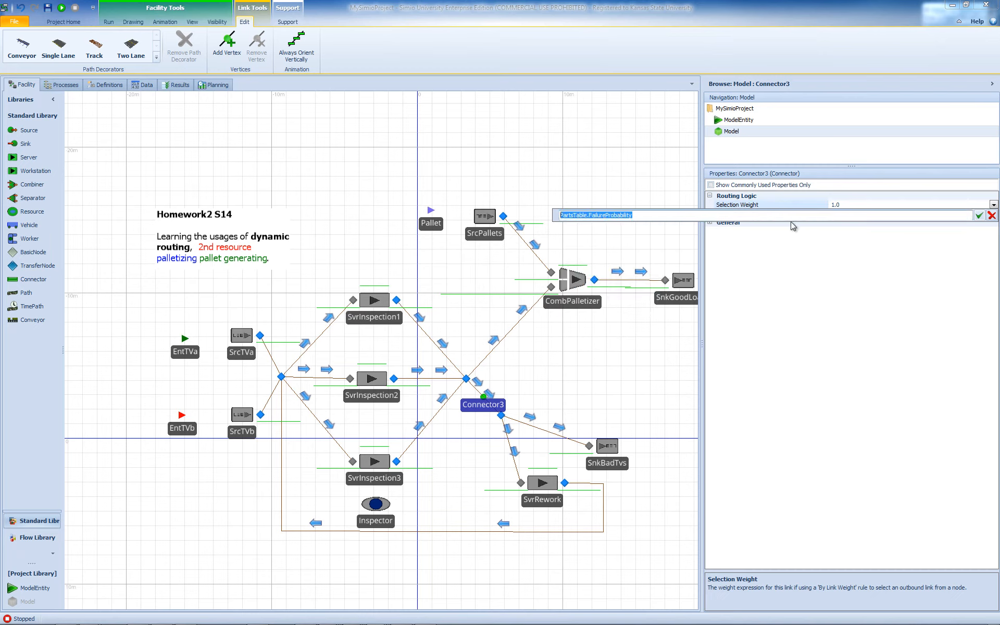
{"action": "left_click", "coordinate": [979, 215]}
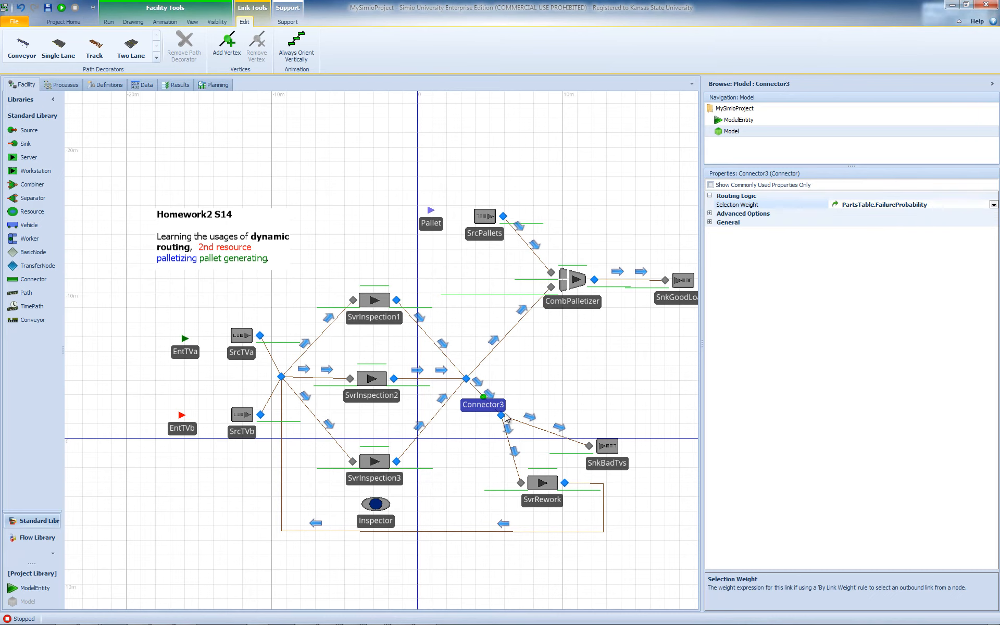
Set the selection weight of the time path leading to CombPalletizer to 1.0 - PartsTable.FailureProbability.
{"action": "left_click", "coordinate": [494, 349]}
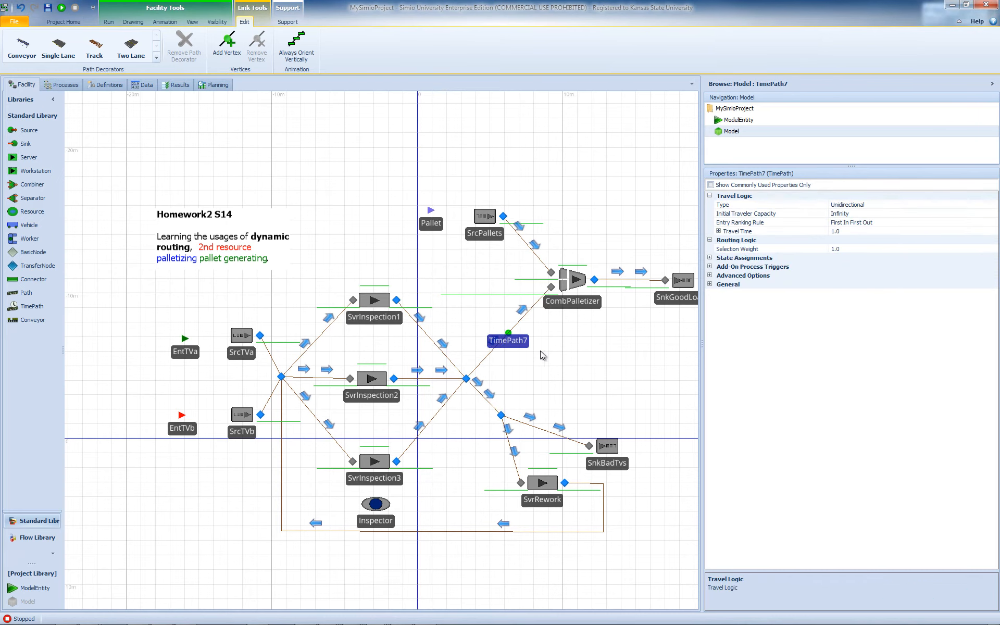
{"action": "left_click", "coordinate": [926, 249]}
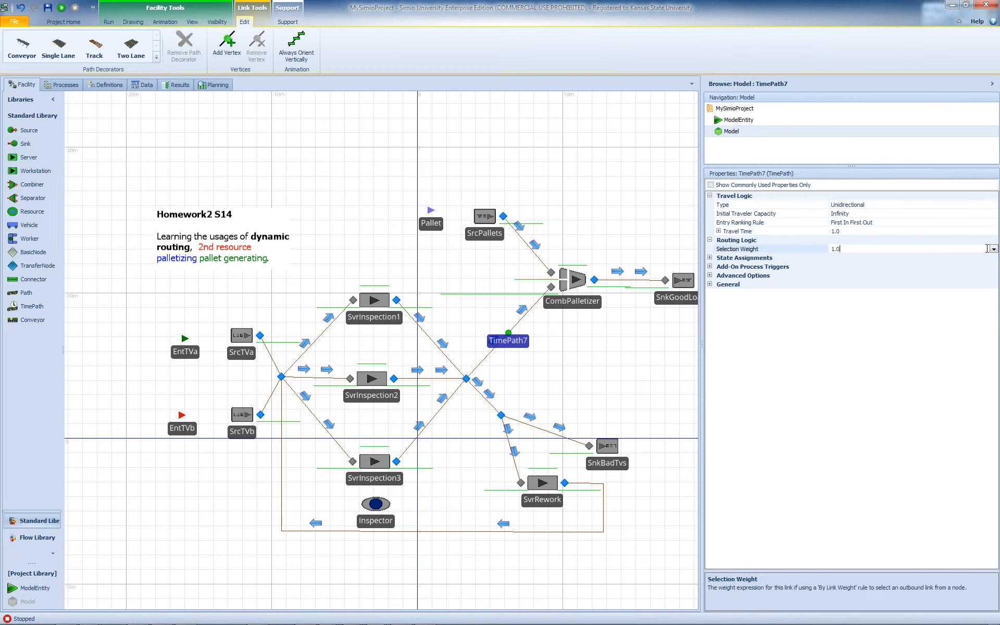
{"action": "left_click", "coordinate": [993, 249]}
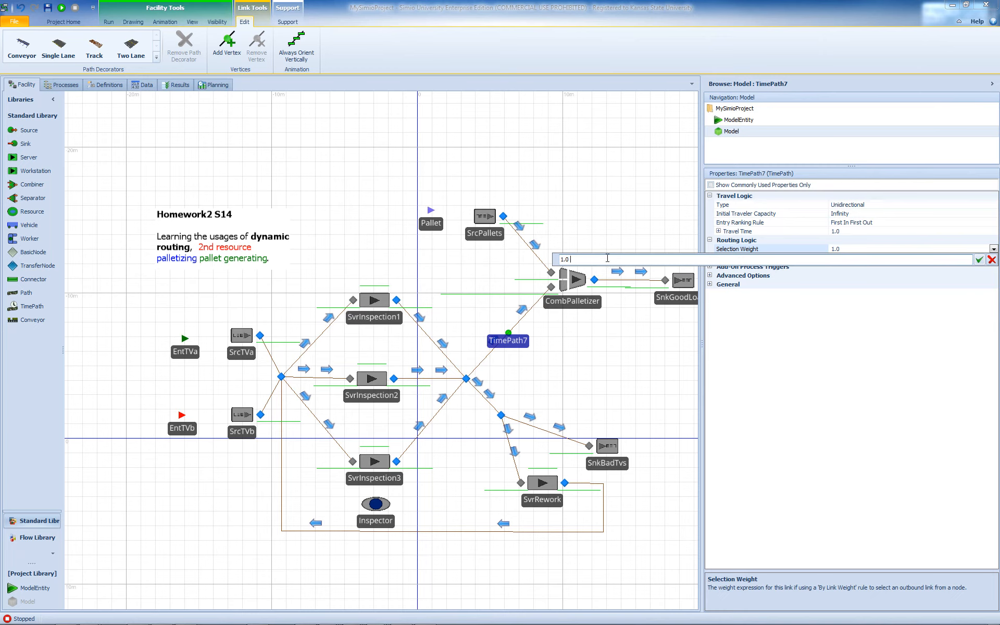
{"action": "type", "text": "-"}
{"action": "key", "text": "ctrl+v"}
{"action": "left_click", "coordinate": [980, 259]}
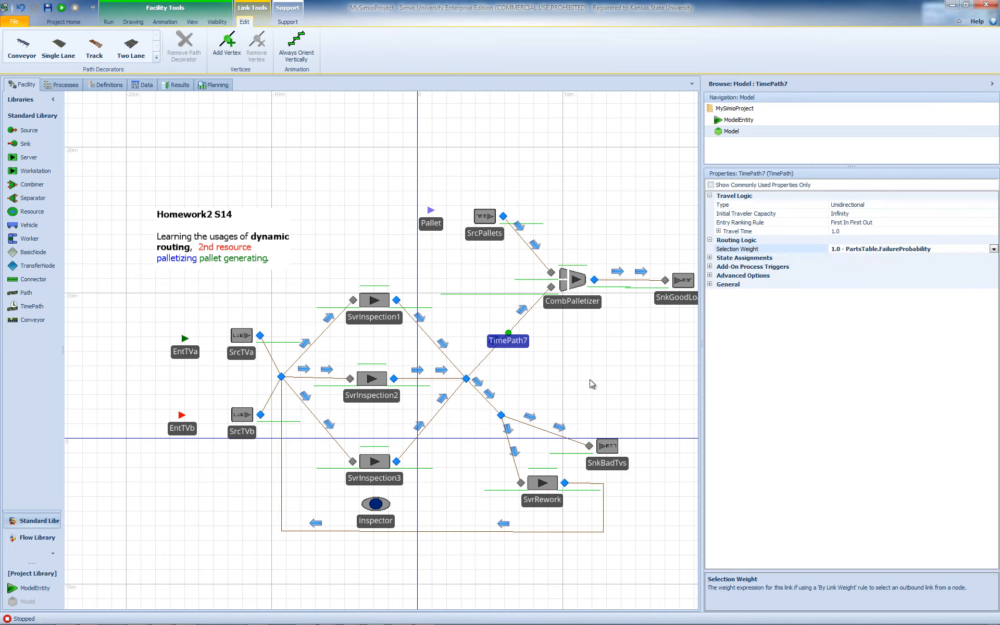
Set the outbound link rule of TransferNode2, where the inspection servers' outputs merge, to By Link Weight.
{"action": "left_click", "coordinate": [466, 378]}
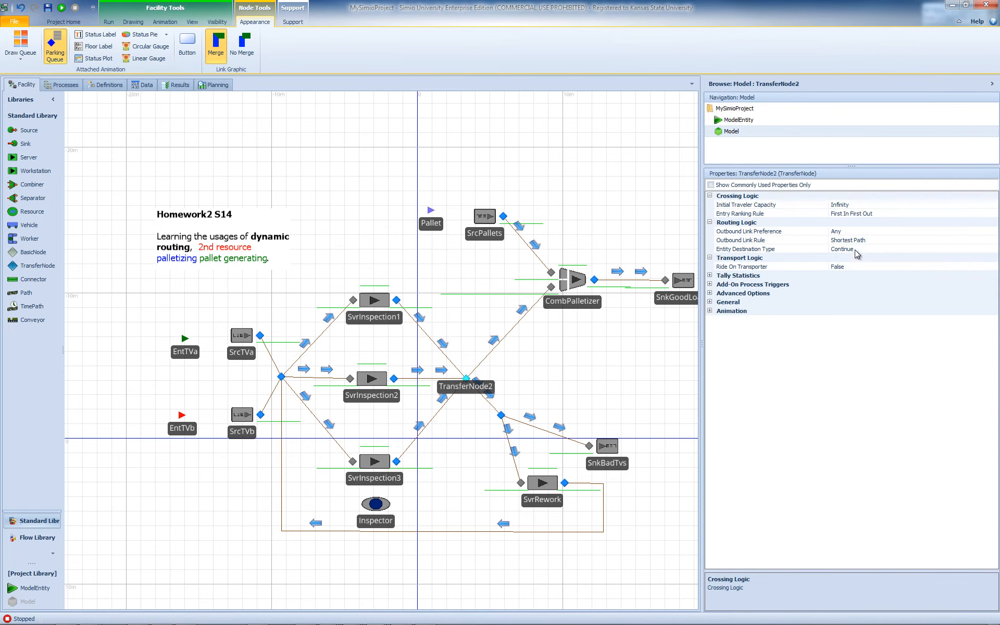
{"action": "left_click", "coordinate": [933, 242]}
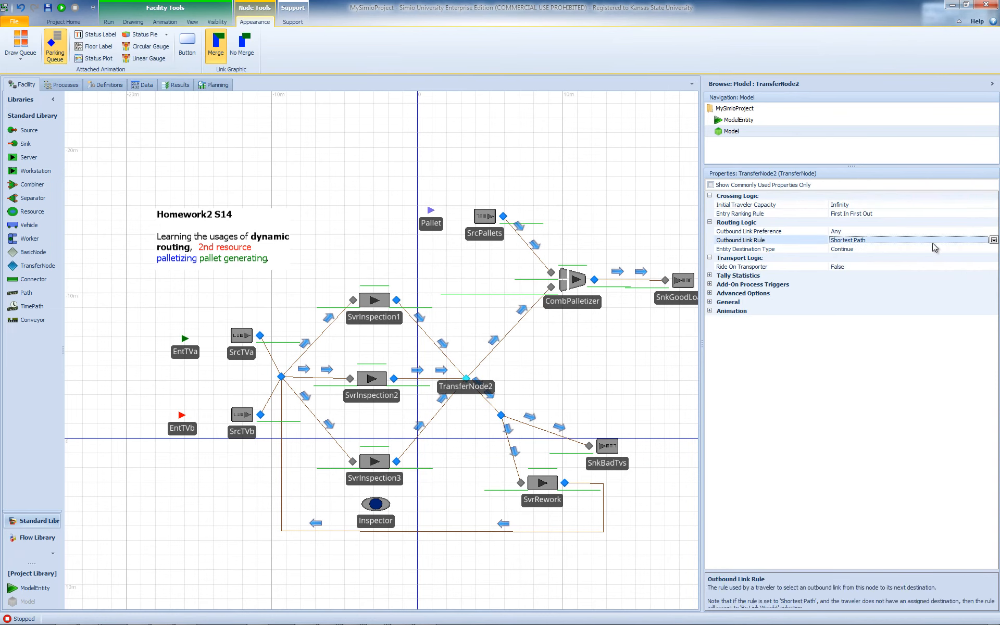
{"action": "left_click", "coordinate": [994, 241]}
{"action": "left_click", "coordinate": [893, 261]}
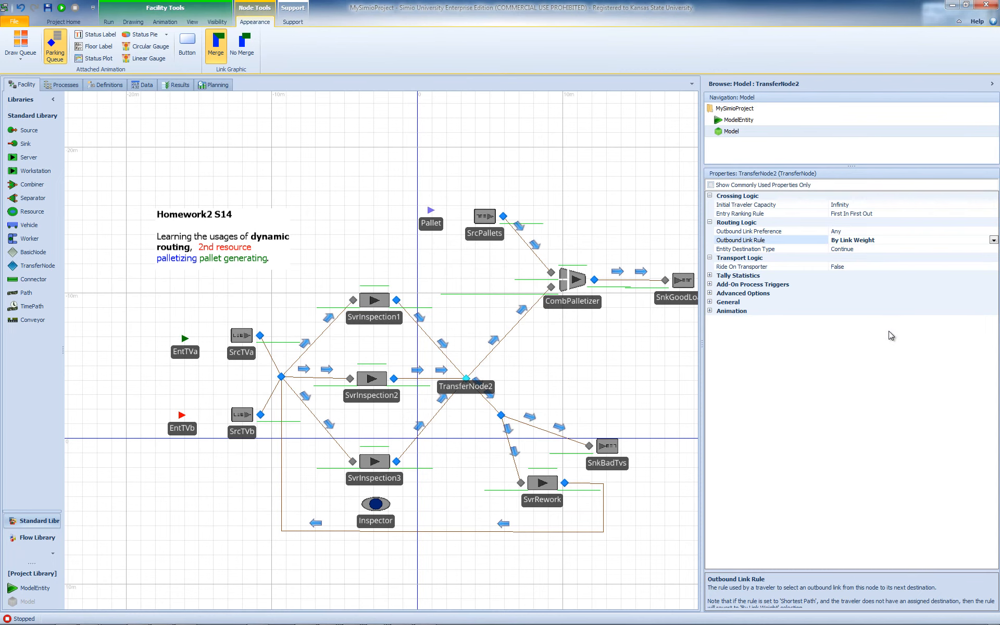
{"action": "left_click", "coordinate": [630, 367]}
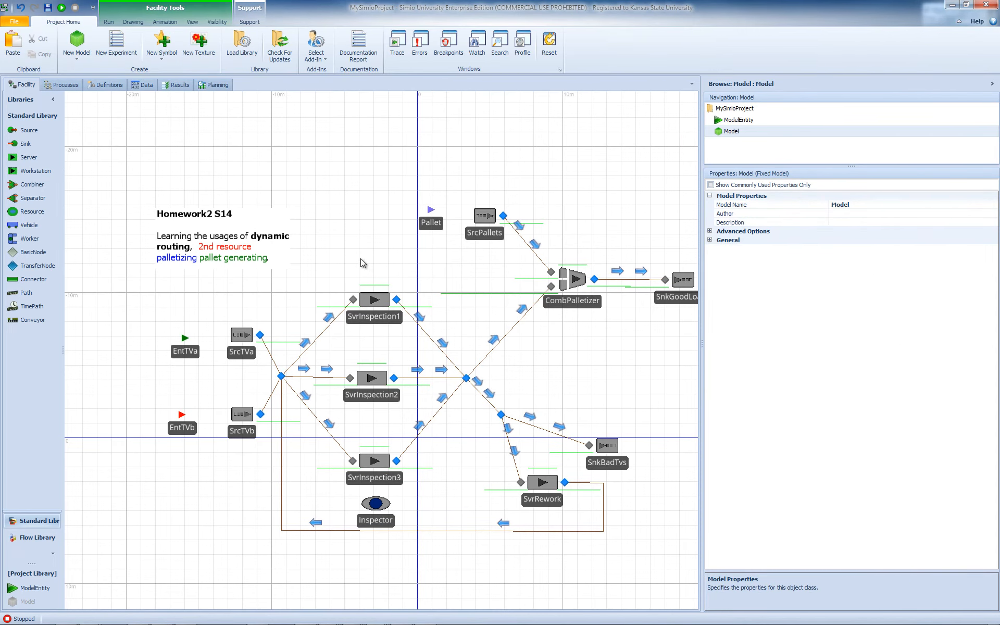
Run the simulation to examine the TV flow through the inspection servers and palletizer, and stop the run.
{"action": "left_click", "coordinate": [61, 7]}
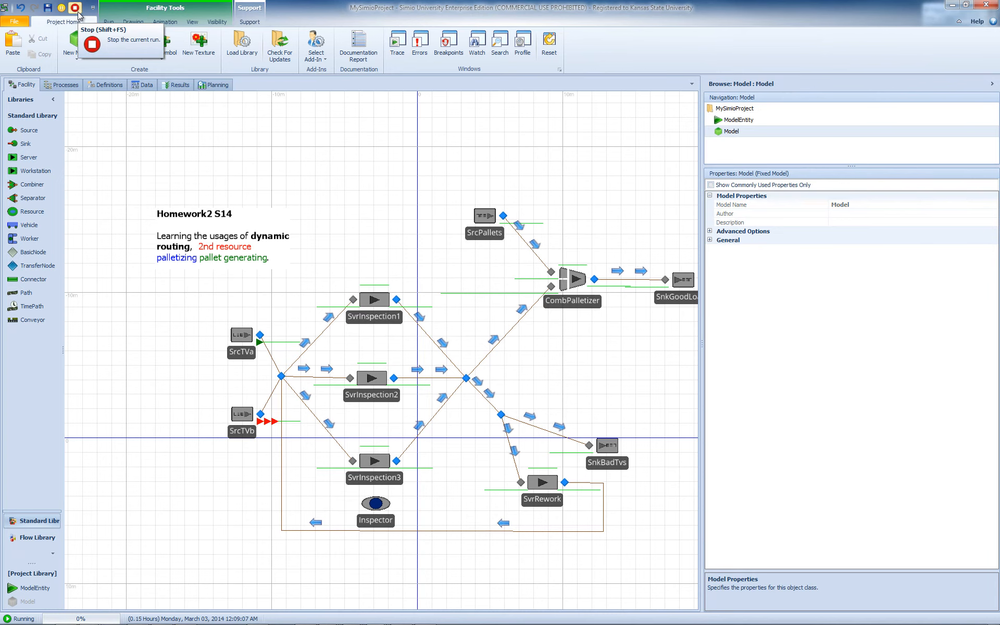
{"action": "left_click", "coordinate": [75, 8]}
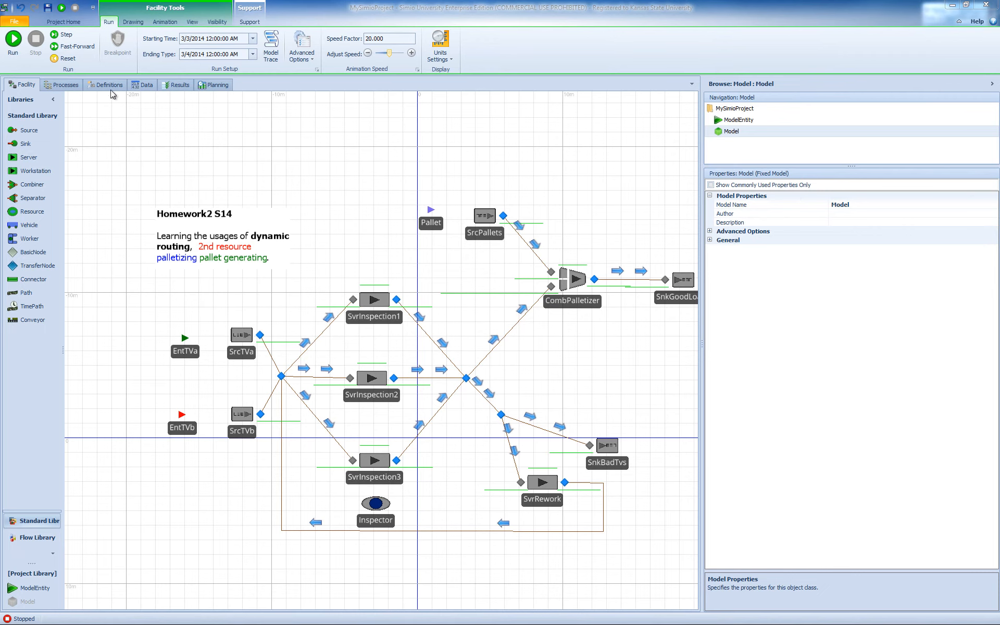
{"action": "left_click", "coordinate": [14, 42]}
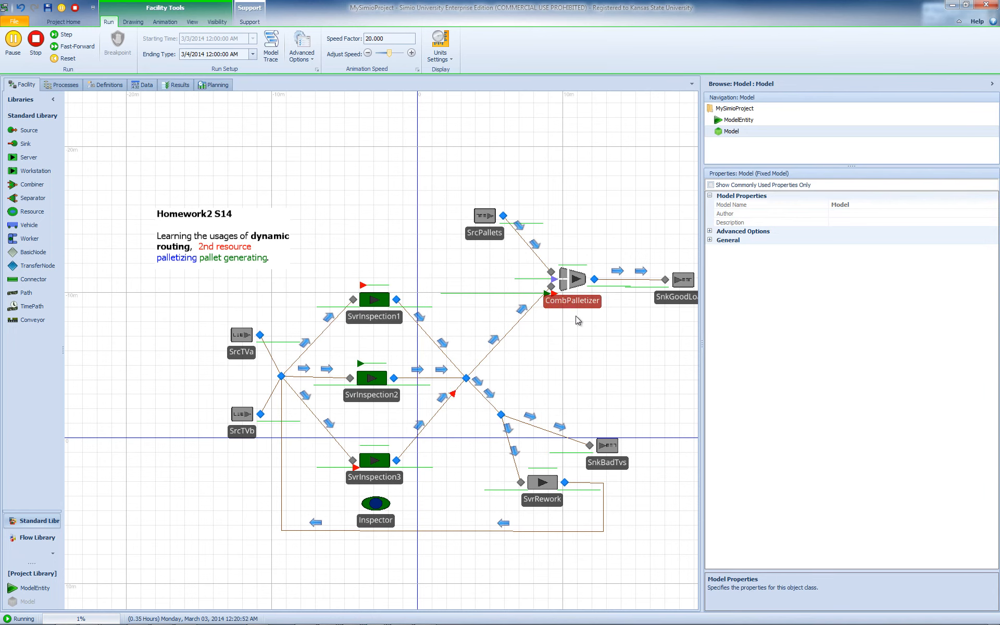
{"action": "scroll", "coordinate": [586, 357], "scroll_direction": "up", "scroll_amount": 2}
{"action": "left_click_drag", "start_coordinate": [585, 342], "coordinate": [525, 385]}
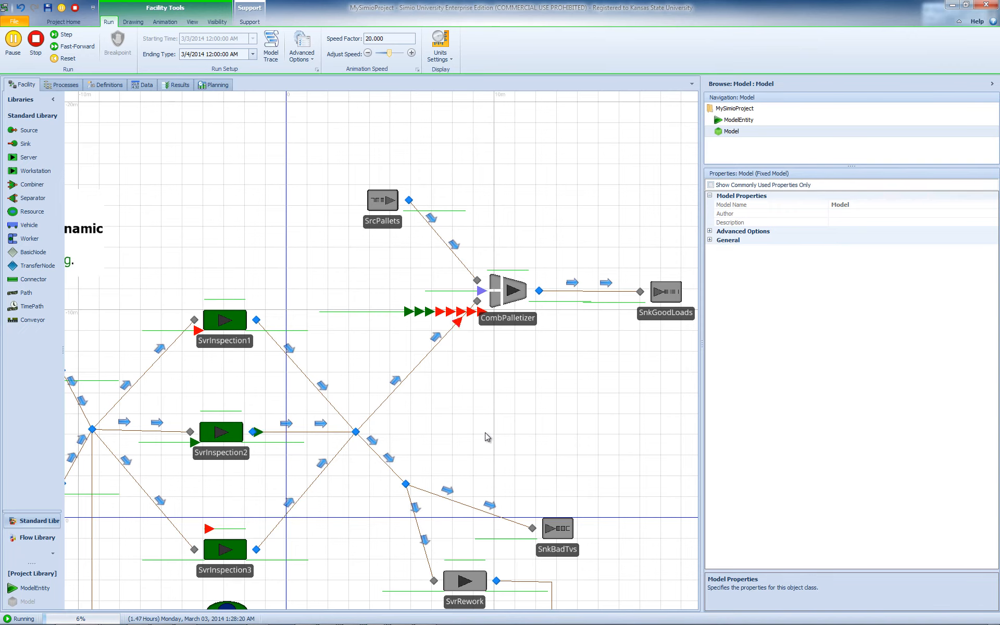
{"action": "left_click_drag", "start_coordinate": [498, 434], "coordinate": [496, 345]}
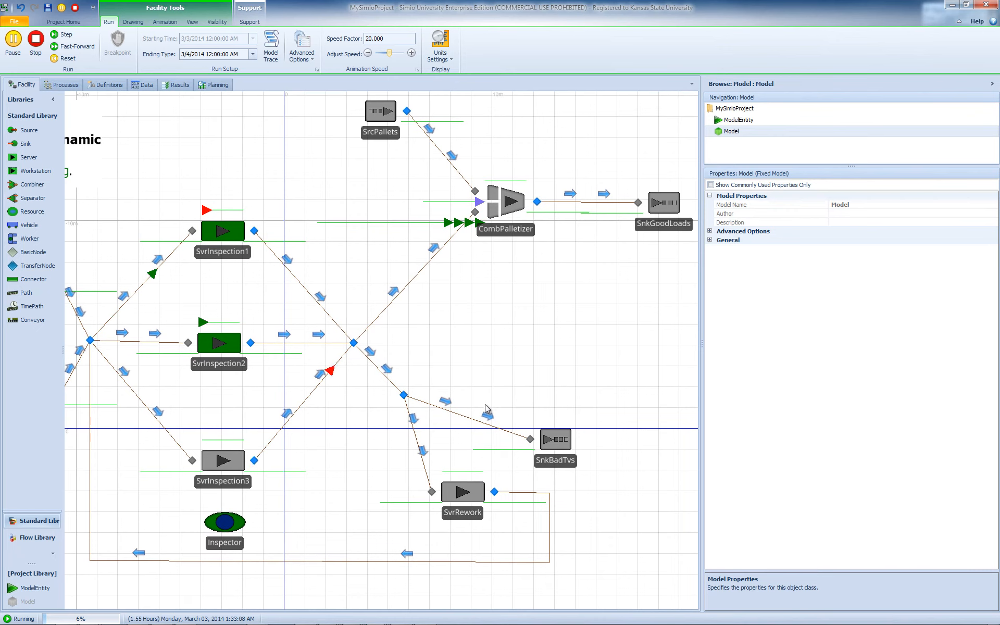
{"action": "left_click", "coordinate": [36, 49]}
Attach a status label about 2.6 m wide and 1 m high to the Inspector resource, placing it just beside the symbol.
{"action": "left_click_drag", "start_coordinate": [291, 498], "coordinate": [422, 449]}
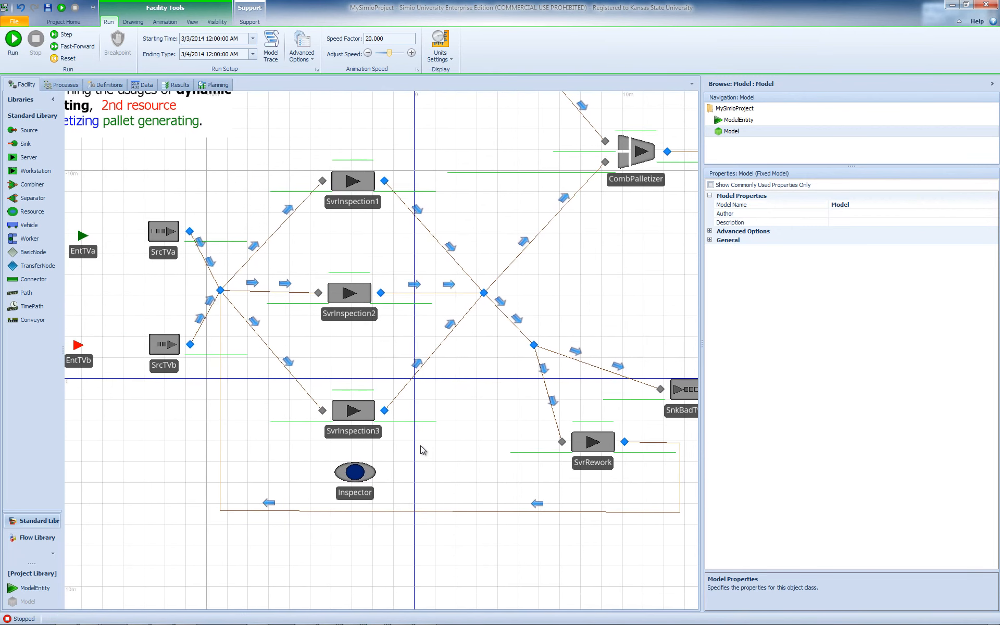
{"action": "left_click", "coordinate": [355, 498]}
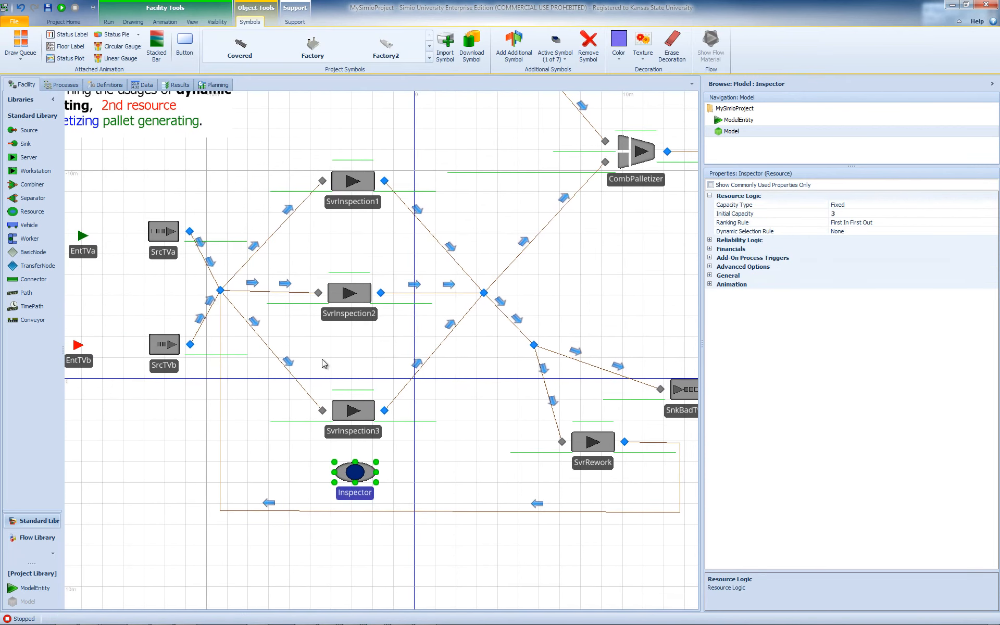
{"action": "left_click_drag", "start_coordinate": [388, 456], "coordinate": [442, 477]}
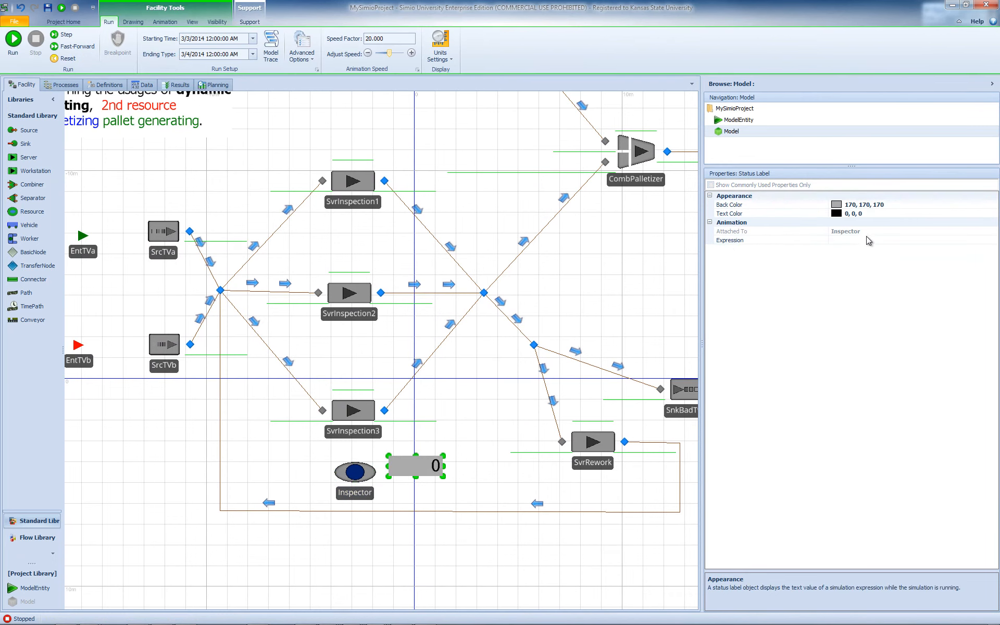
Set the expression of the Inspector's status label to Capacity.Utilized.
{"action": "left_click", "coordinate": [920, 240]}
{"action": "left_click", "coordinate": [993, 240]}
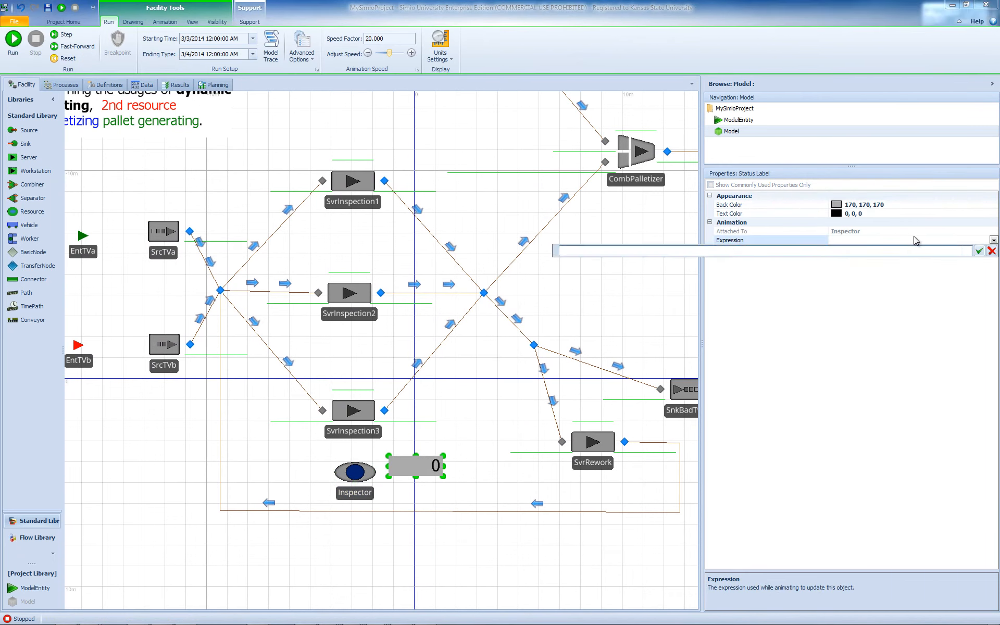
{"action": "key", "text": "Down"}
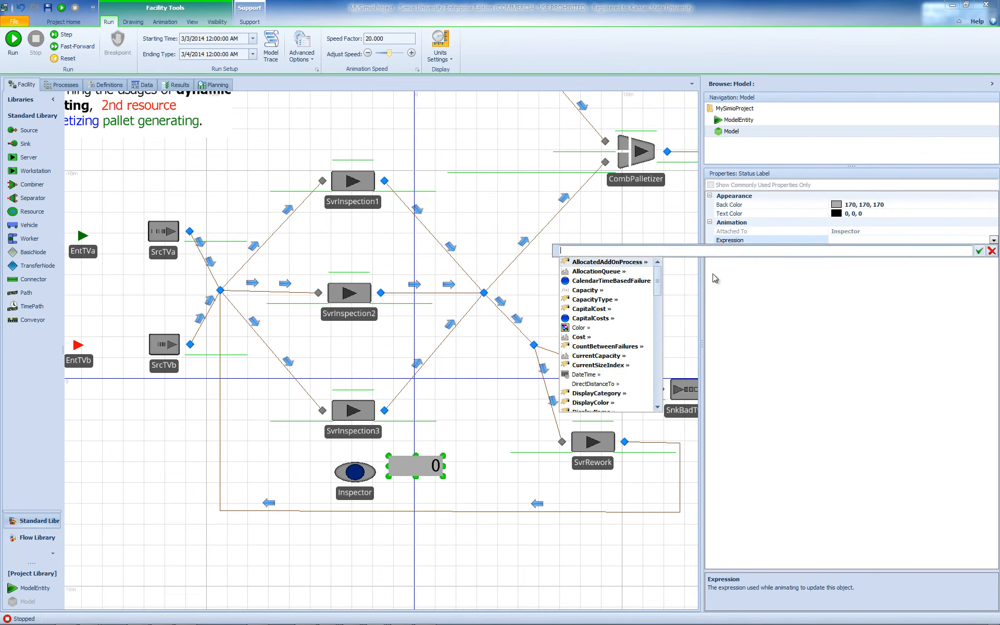
{"action": "mouse_move", "coordinate": [659, 284]}
{"action": "left_mouse_down"}
{"action": "mouse_move", "coordinate": [660, 341]}
{"action": "mouse_move", "coordinate": [658, 290]}
{"action": "left_mouse_up"}
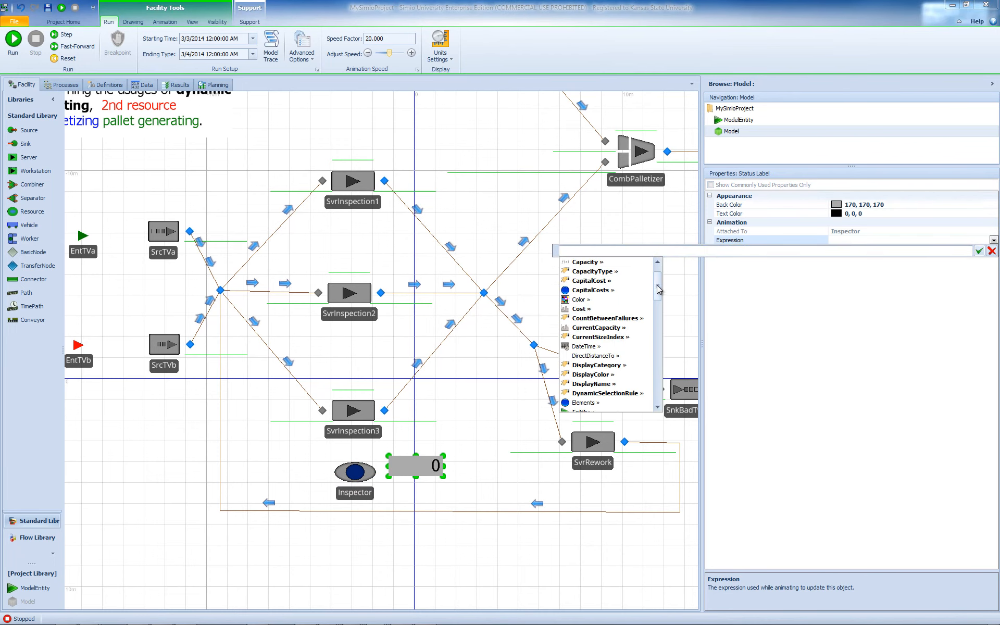
{"action": "scroll", "coordinate": [659, 293], "scroll_direction": "up", "scroll_amount": 1}
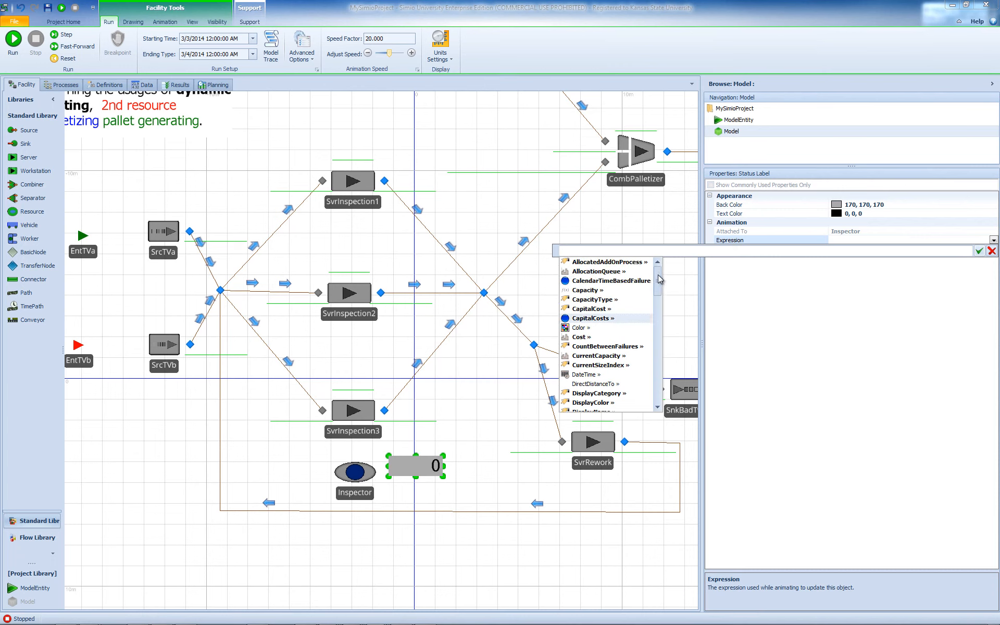
{"action": "double_click", "coordinate": [607, 291]}
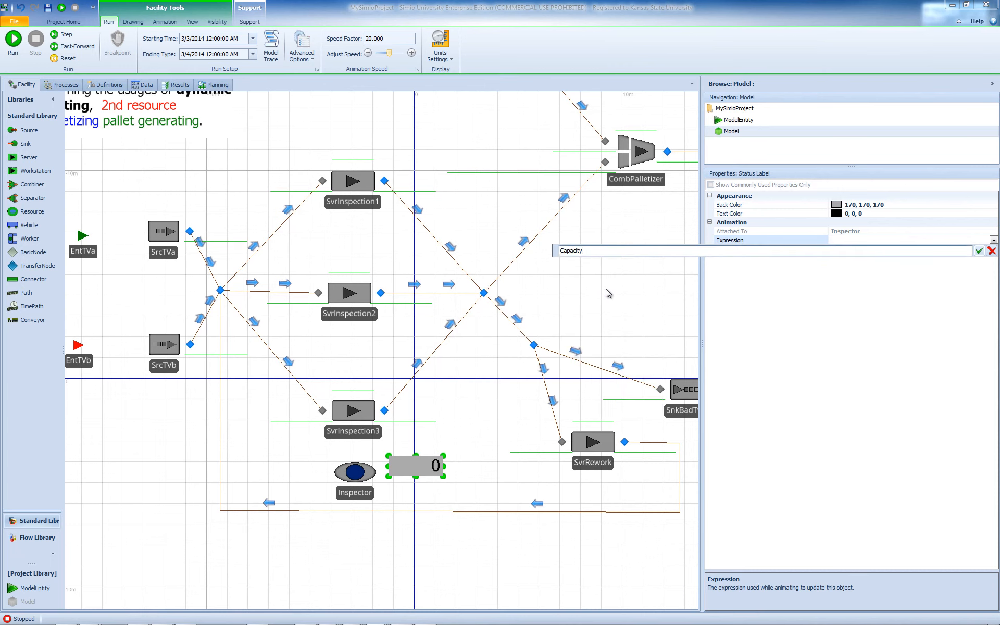
{"action": "type", "text": "."}
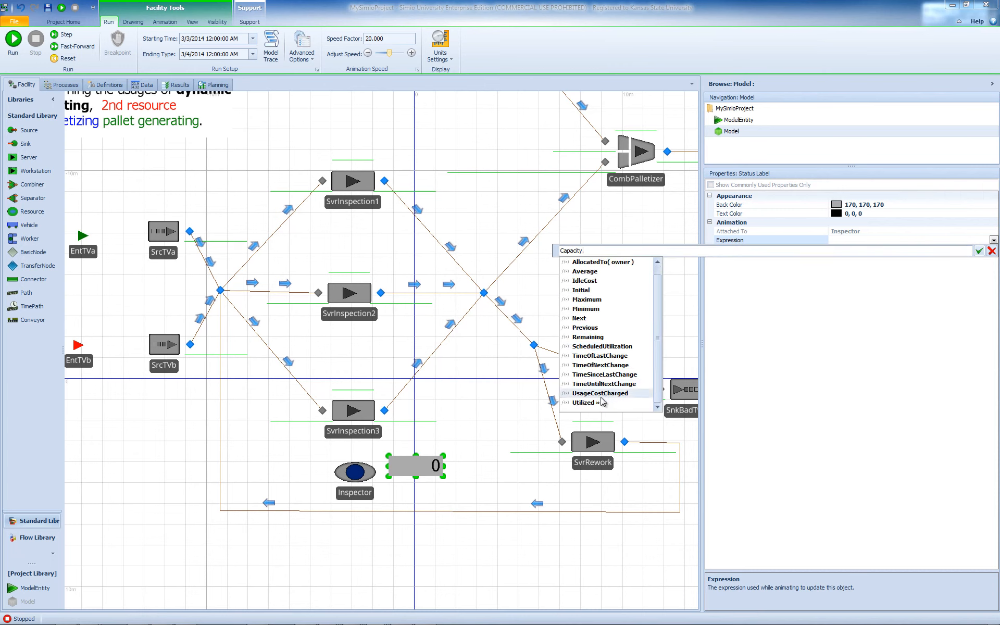
{"action": "double_click", "coordinate": [588, 402]}
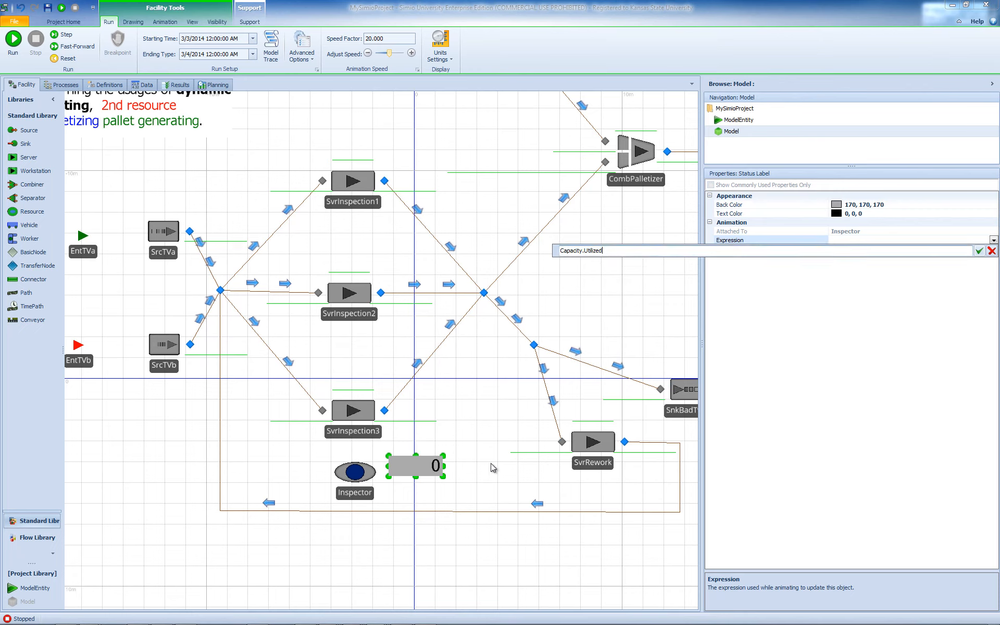
{"action": "left_click", "coordinate": [979, 251]}
Give the Inspector's status label a light pink back color (255, 192, 255) and shrink it to about 1.6 m wide.
{"action": "left_click", "coordinate": [949, 208]}
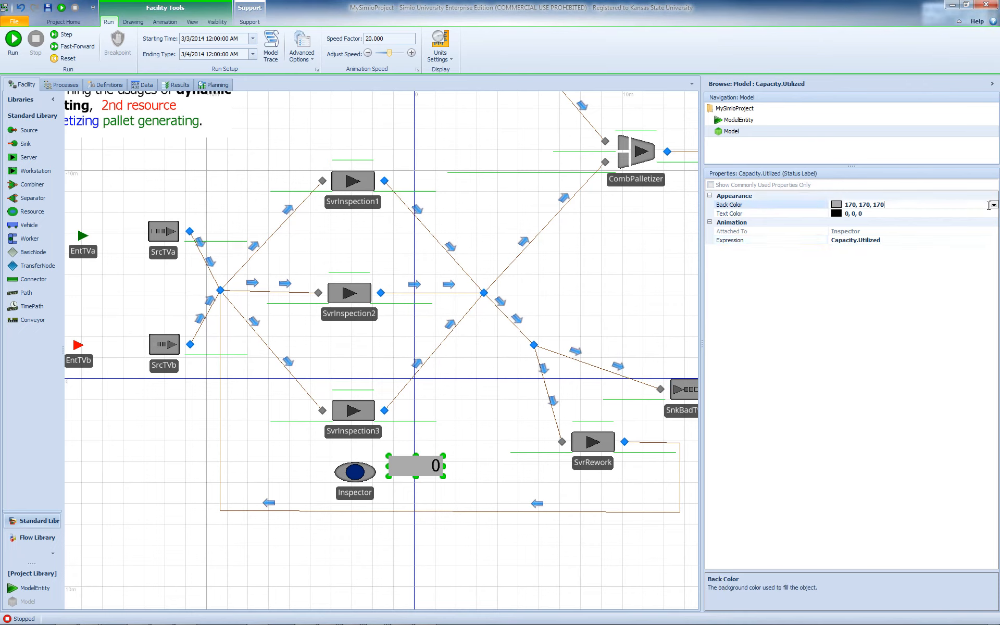
{"action": "left_click", "coordinate": [993, 205]}
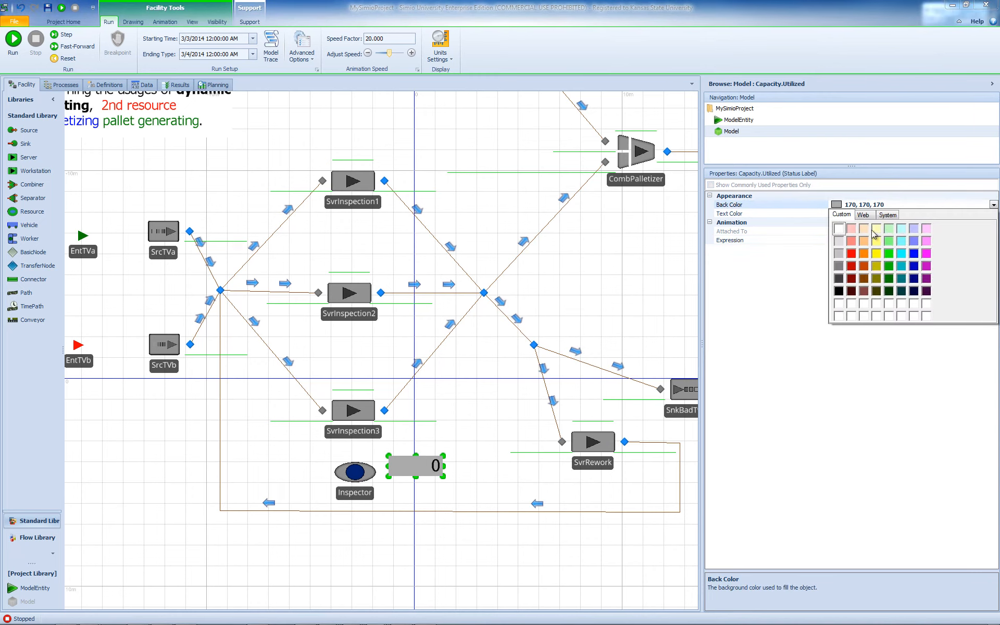
{"action": "left_click", "coordinate": [927, 229]}
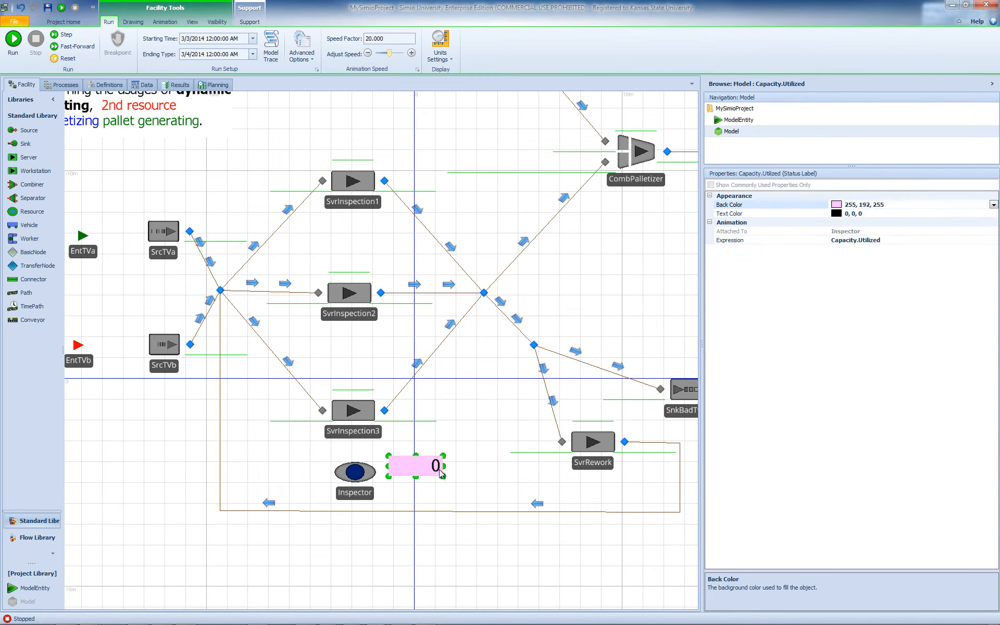
{"action": "left_click_drag", "start_coordinate": [444, 481], "coordinate": [397, 476]}
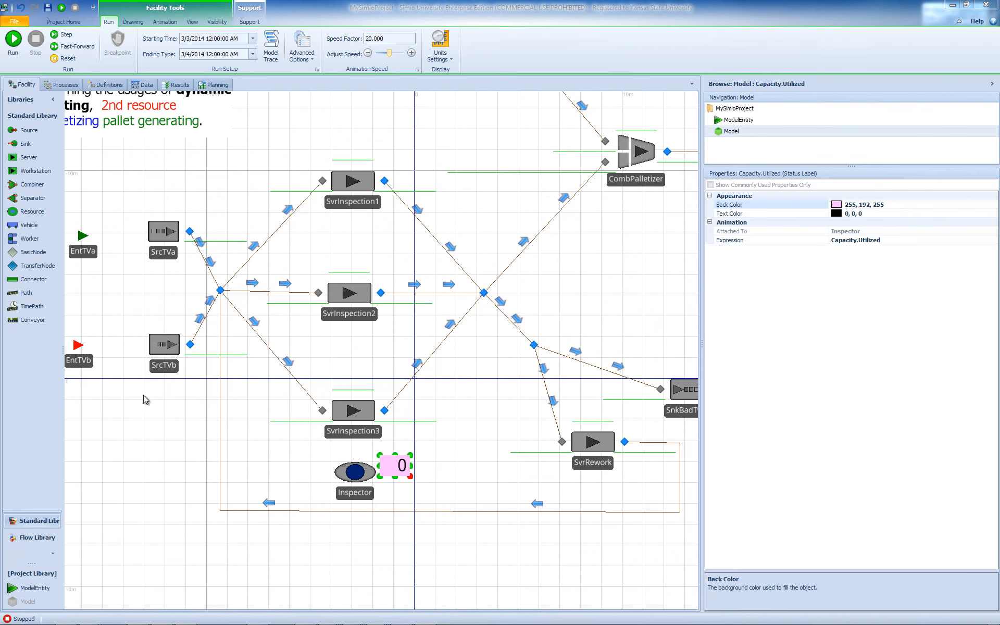
Attach a status label about 2.8 m wide and 0.8 m high to SvrRework, placing it just below the server's name.
{"action": "left_click", "coordinate": [593, 462]}
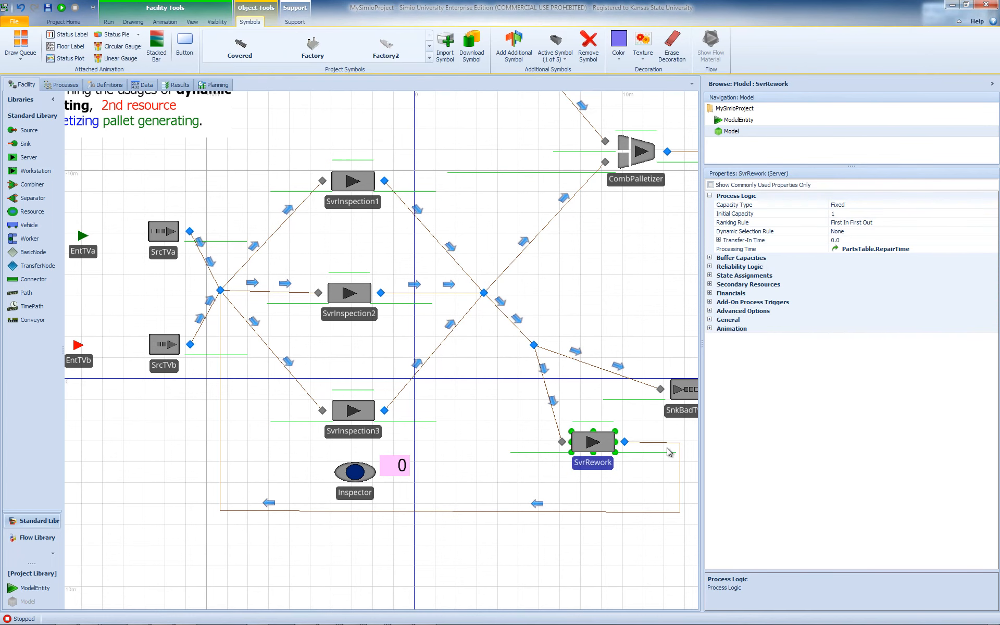
{"action": "left_click", "coordinate": [58, 36]}
{"action": "left_click_drag", "start_coordinate": [570, 474], "coordinate": [628, 490]}
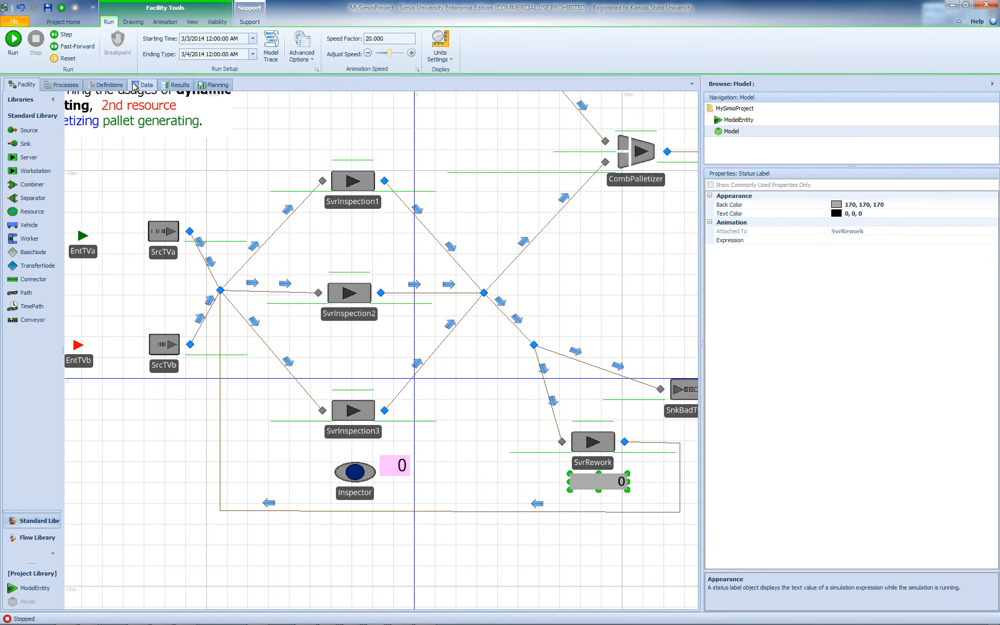
Set the expression of SvrRework's status label to Processing.NumberExited.
{"action": "left_click", "coordinate": [895, 242]}
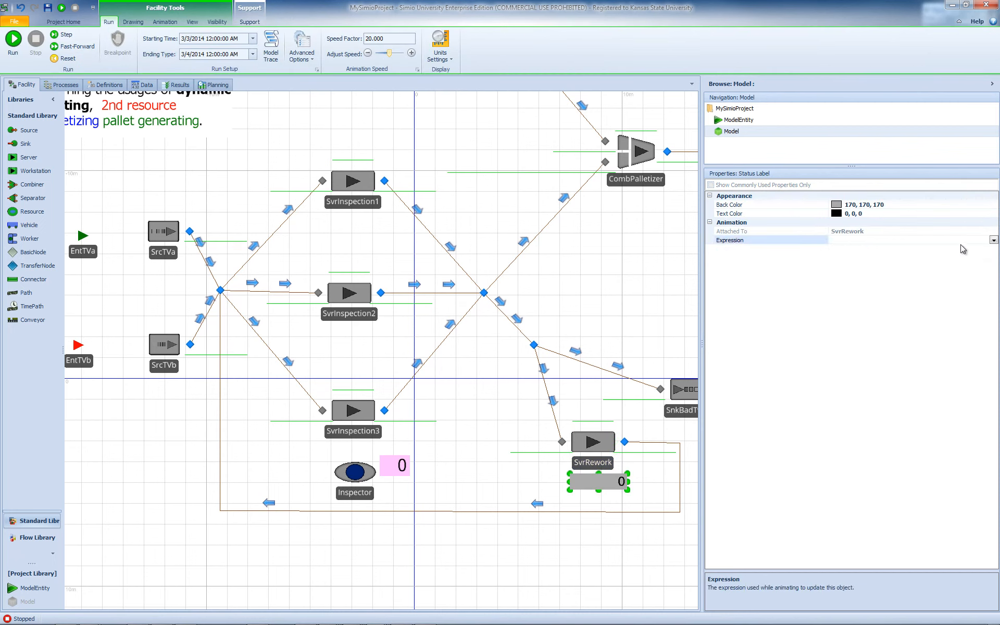
{"action": "left_click", "coordinate": [993, 240]}
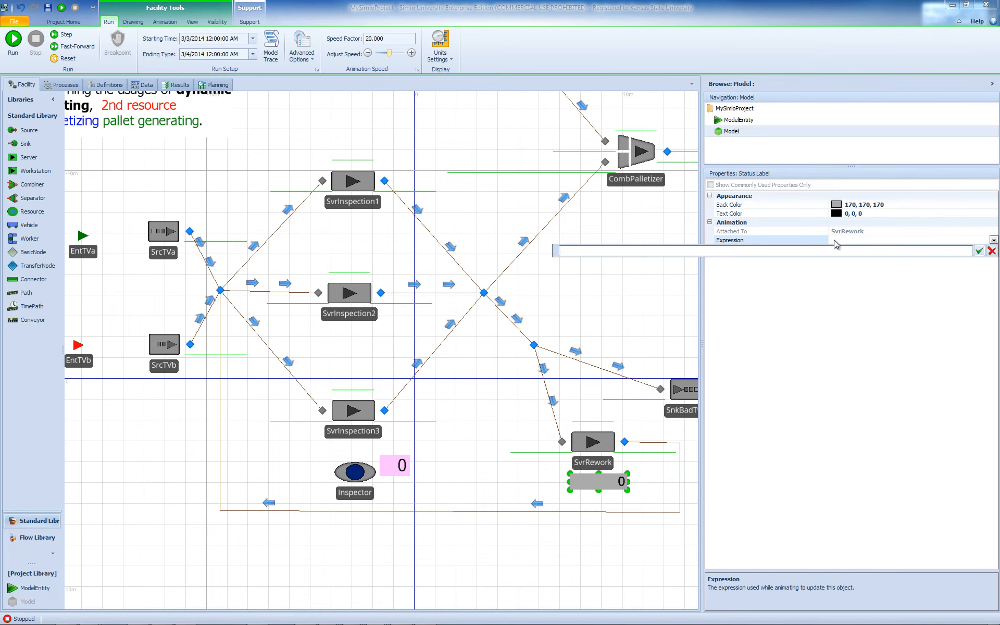
{"action": "type", "text": "P"}
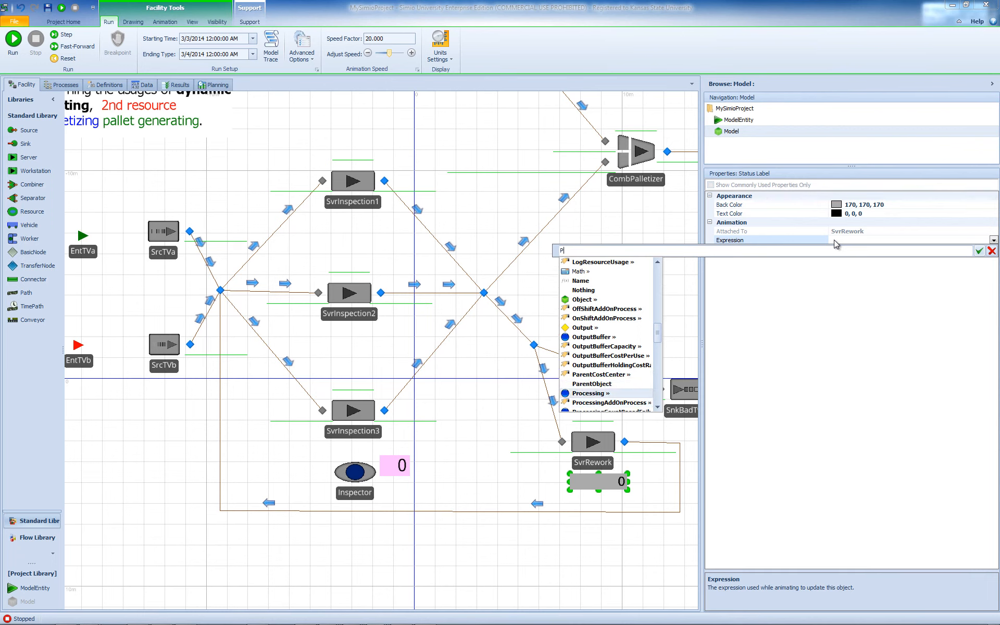
{"action": "type", "text": "rocessing."}
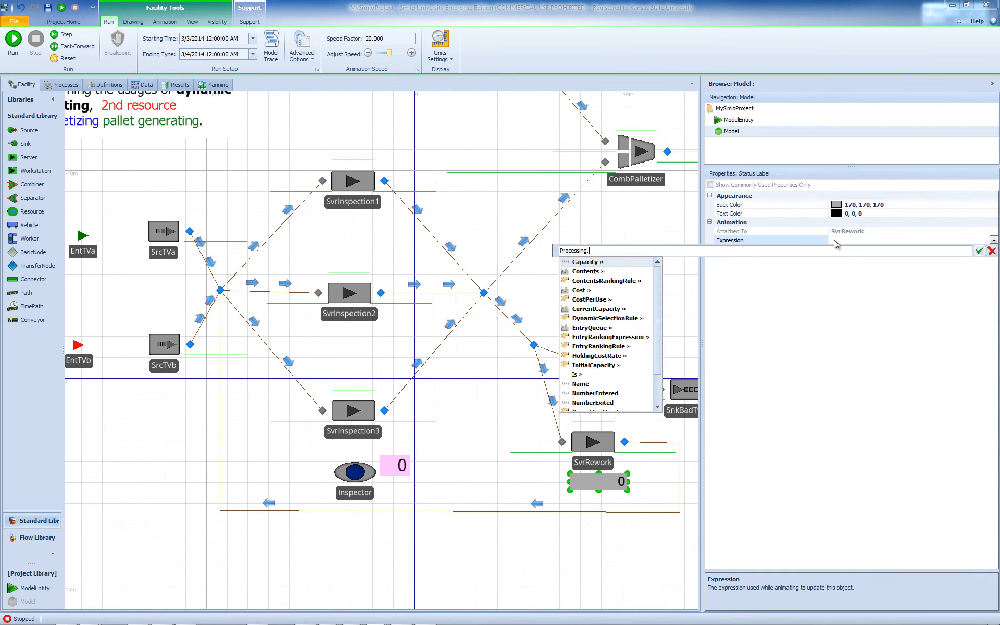
{"action": "key", "text": "Down"}
{"action": "key", "text": "Down"}
{"action": "key", "text": "Down"}
{"action": "key", "text": "Down"}
{"action": "key", "text": "Down"}
{"action": "key", "text": "Down"}
{"action": "key", "text": "Down"}
{"action": "key", "text": "Down"}
{"action": "key", "text": "Down"}
{"action": "key", "text": "Down"}
{"action": "key", "text": "Down"}
{"action": "key", "text": "Down"}
{"action": "key", "text": "Down"}
{"action": "key", "text": "Down"}
{"action": "key", "text": "Down"}
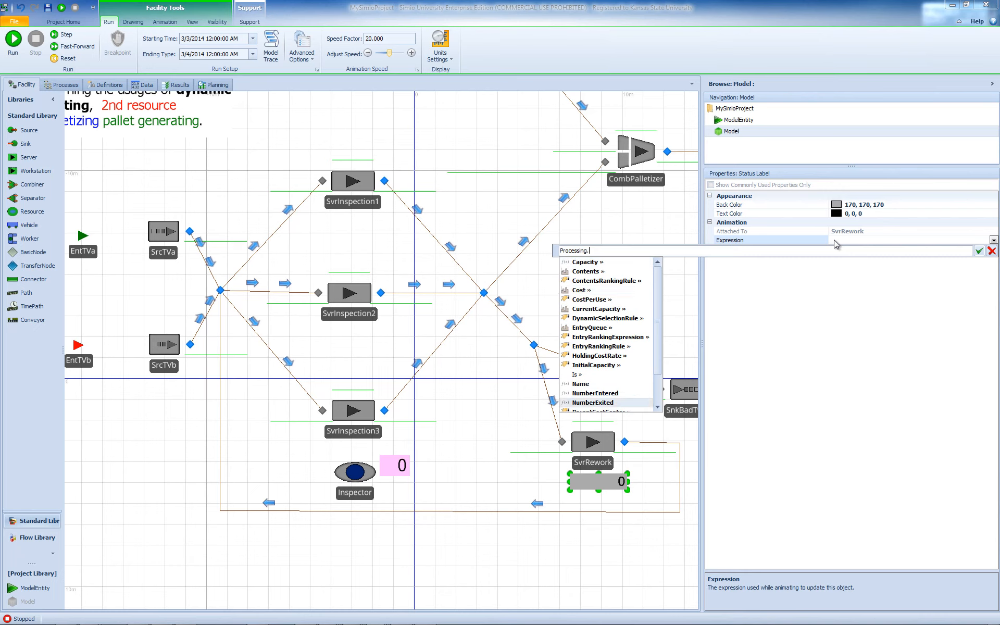
{"action": "key", "text": "Return"}
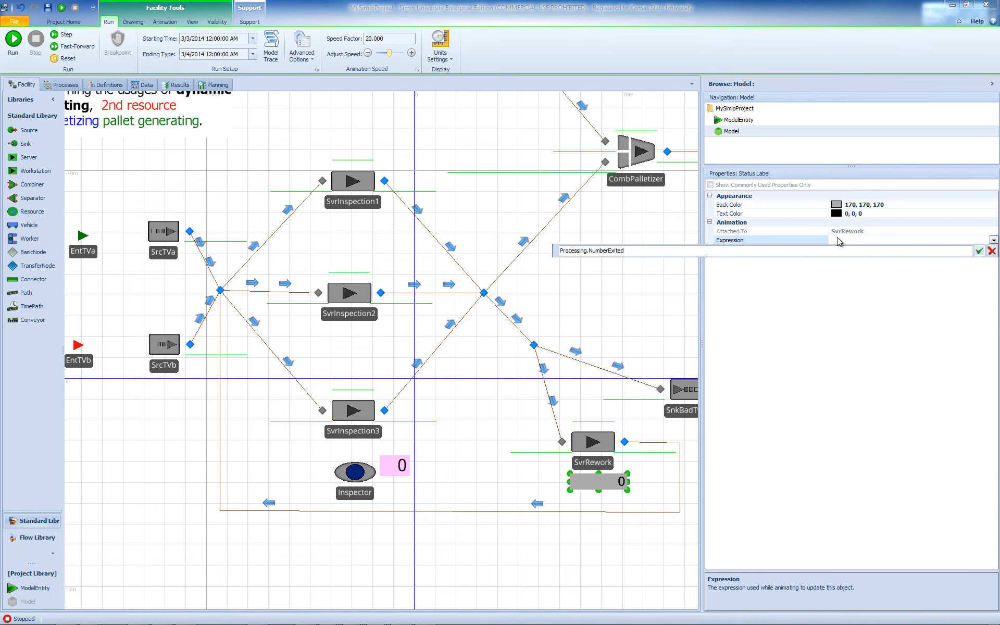
{"action": "left_click", "coordinate": [980, 251]}
Set the back color of SvrRework's status label to light green (192, 255, 192) and deselect the label.
{"action": "left_click", "coordinate": [988, 206]}
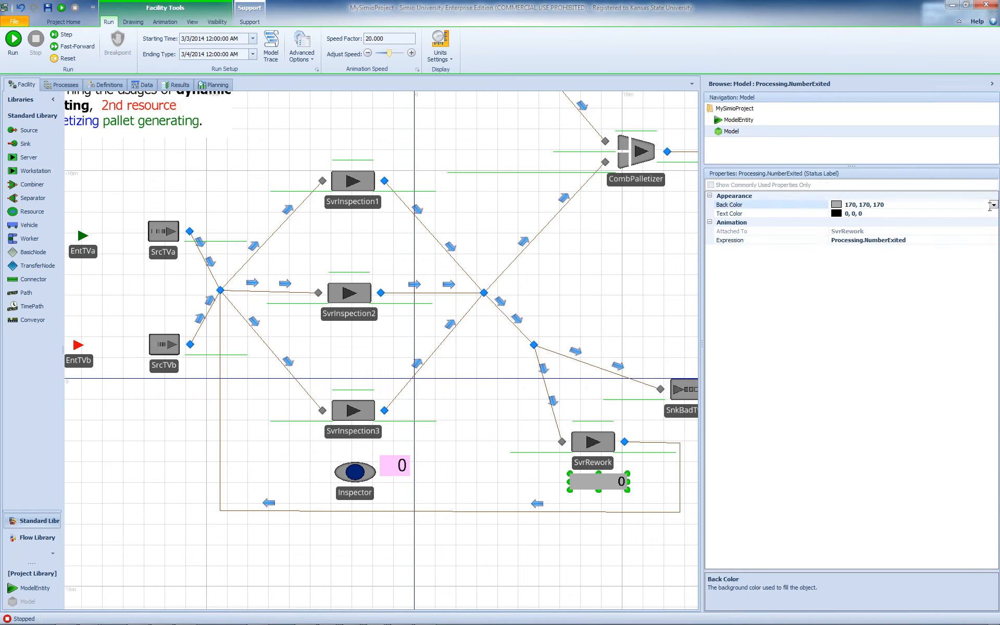
{"action": "left_click", "coordinate": [994, 205]}
{"action": "left_click", "coordinate": [890, 230]}
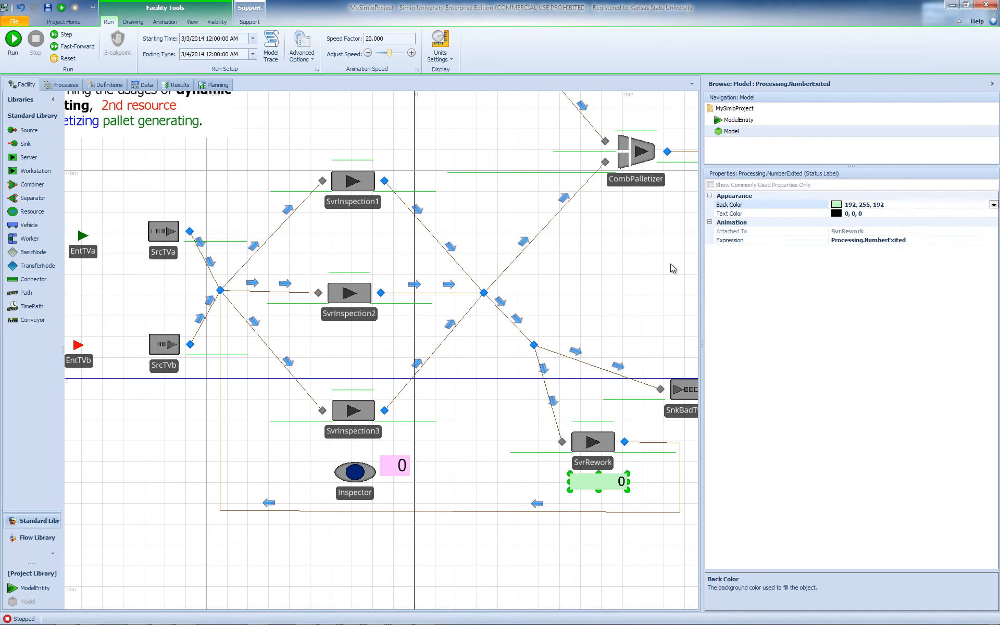
{"action": "left_click", "coordinate": [628, 267]}
Attach a status label about 2.5 m wide and 0.7 m high to SnkGoodLoads, placing it just above the sink.
{"action": "left_click_drag", "start_coordinate": [632, 216], "coordinate": [591, 351]}
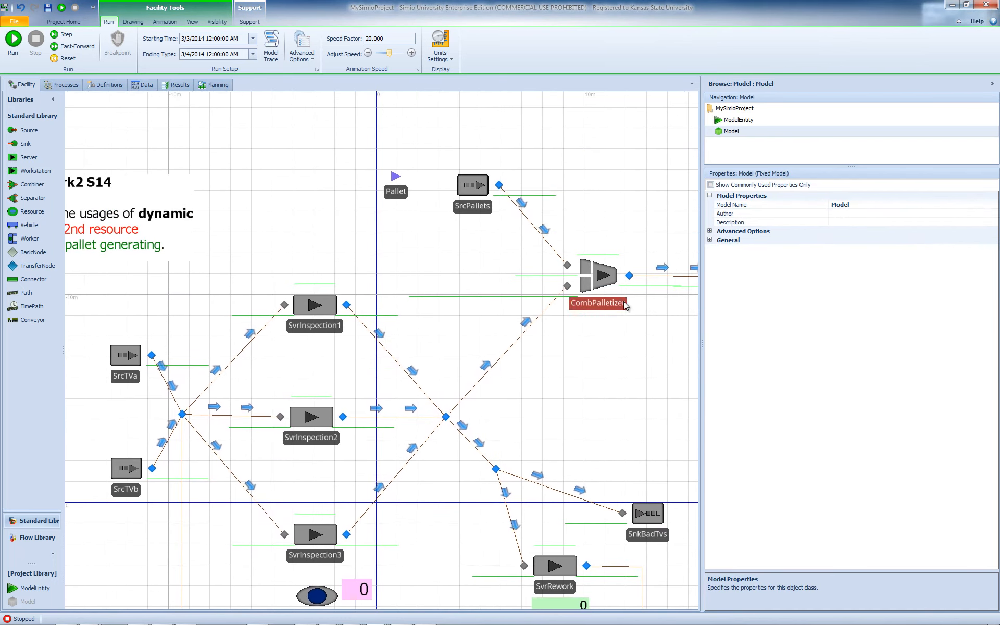
{"action": "left_click_drag", "start_coordinate": [652, 334], "coordinate": [466, 331]}
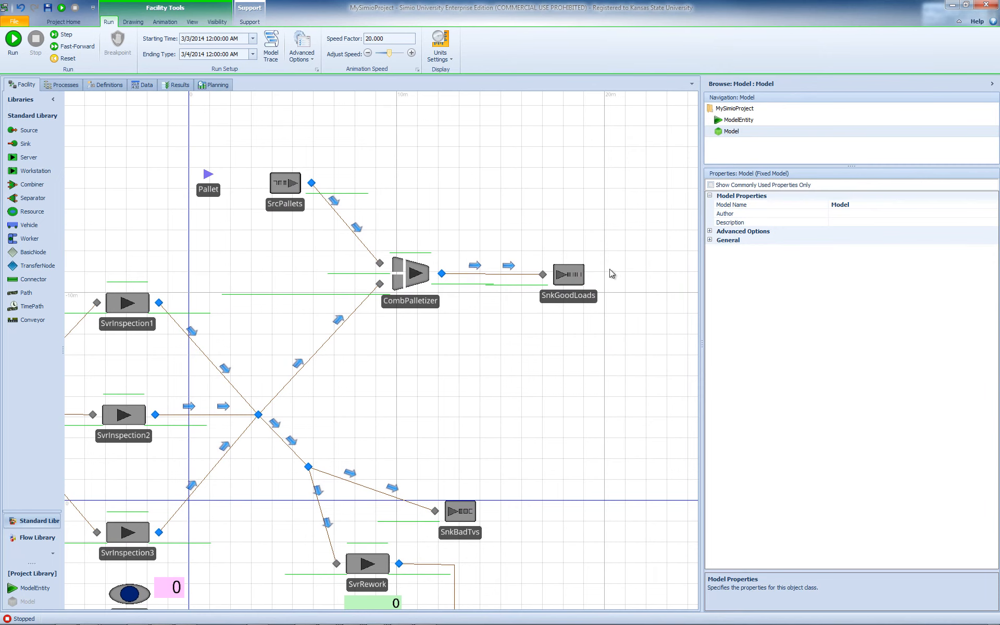
{"action": "left_click", "coordinate": [576, 296]}
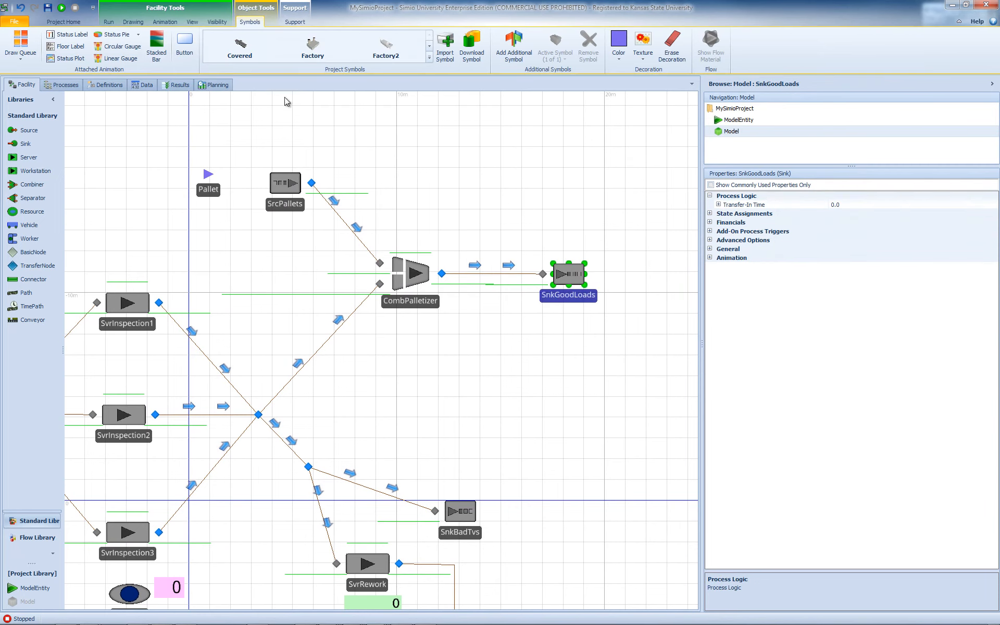
{"action": "left_click", "coordinate": [73, 35]}
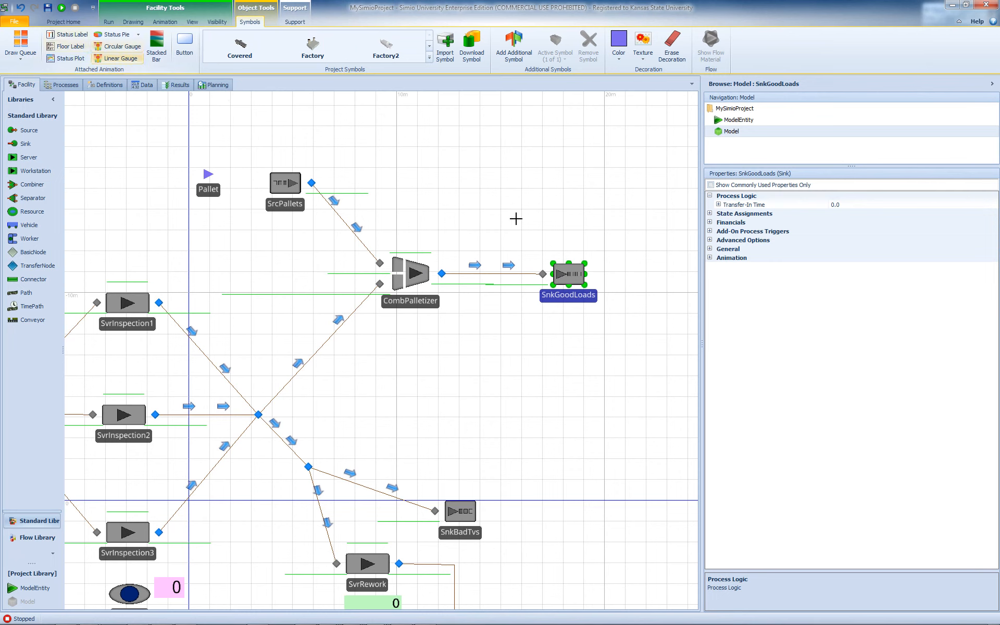
{"action": "left_click_drag", "start_coordinate": [544, 241], "coordinate": [596, 255]}
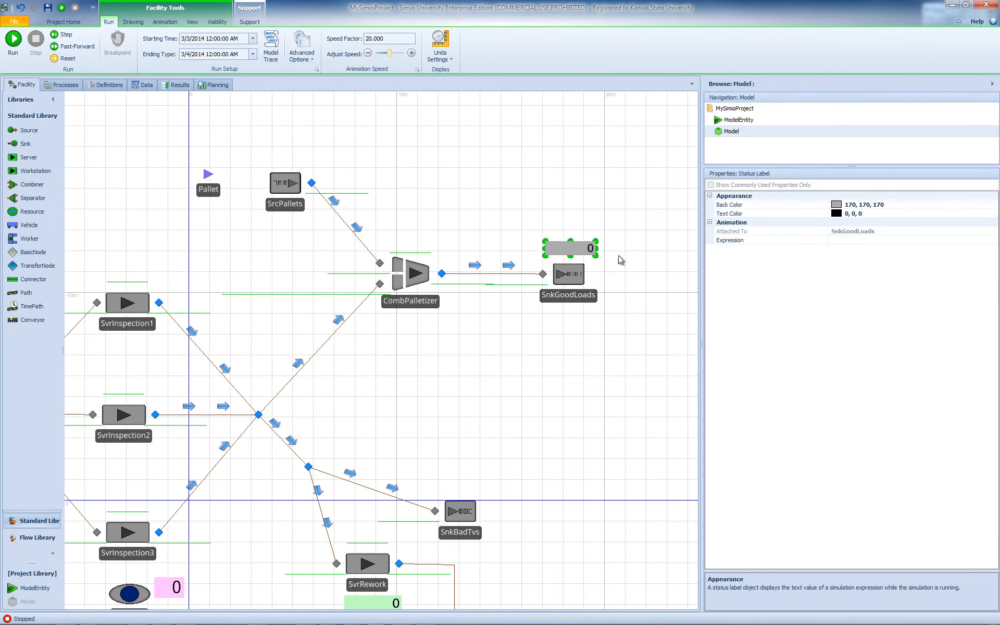
Set the back color of SnkGoodLoads' status label to light yellow (255, 255, 192).
{"action": "left_click", "coordinate": [949, 207]}
{"action": "left_click", "coordinate": [994, 205]}
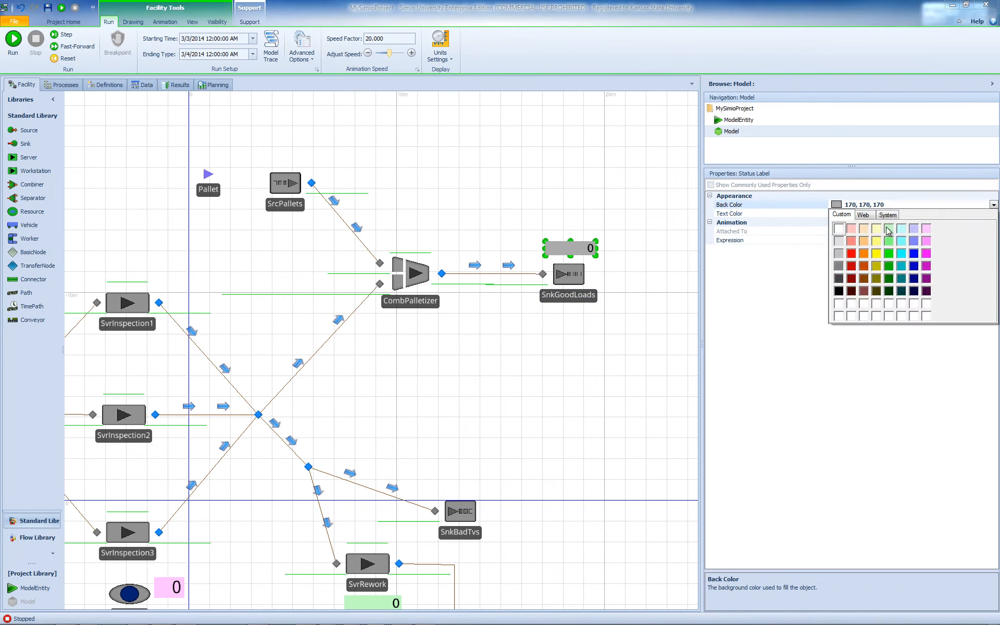
{"action": "left_click", "coordinate": [891, 232]}
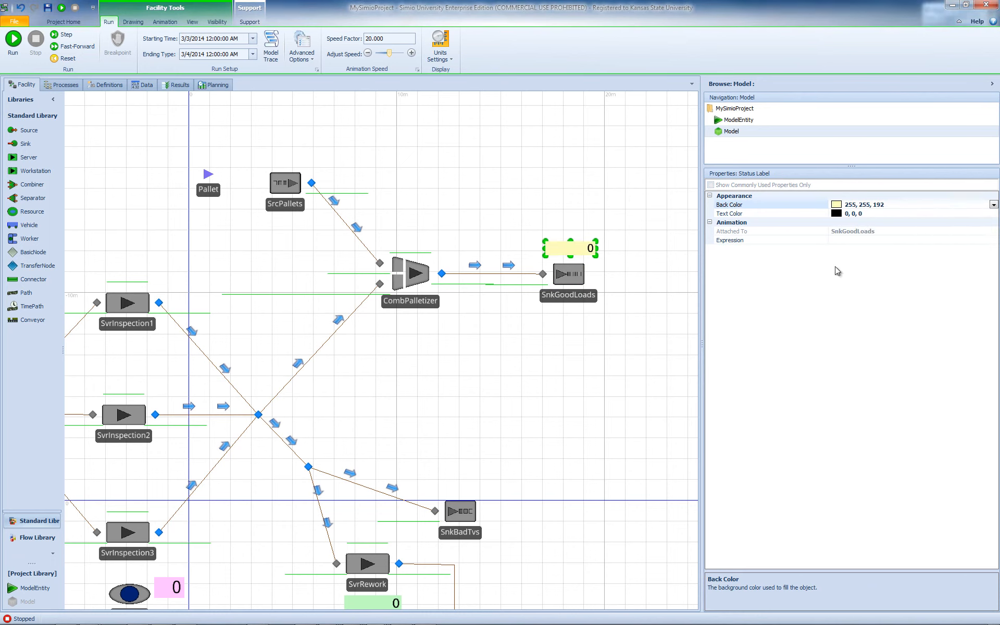
Set the expression of SnkGoodLoads' status label to InputBuffer.NumberEntered.
{"action": "left_click", "coordinate": [933, 241]}
{"action": "left_click", "coordinate": [994, 241]}
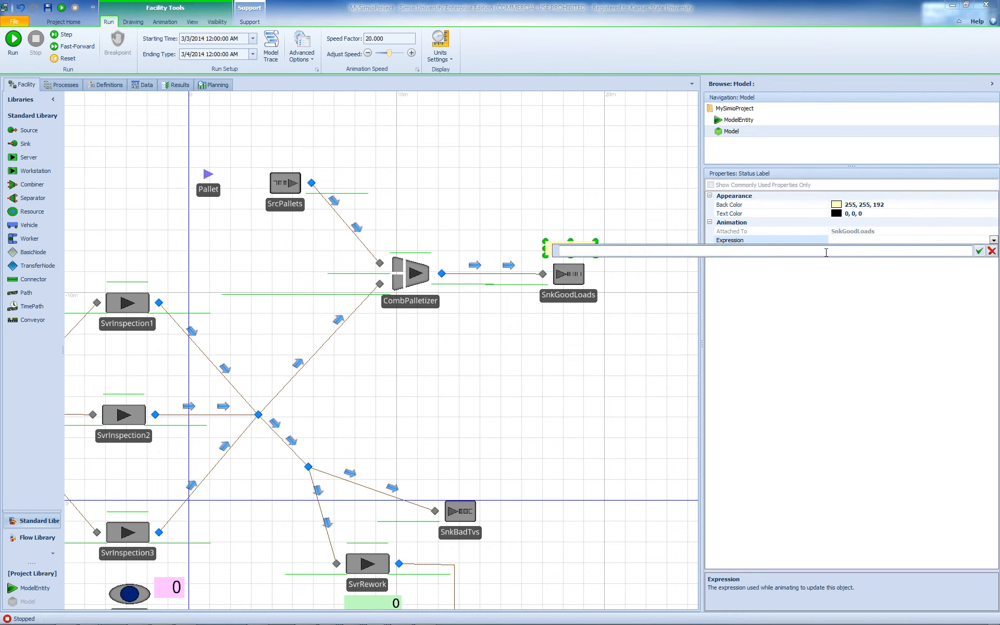
{"action": "type", "text": "InputBuffer."}
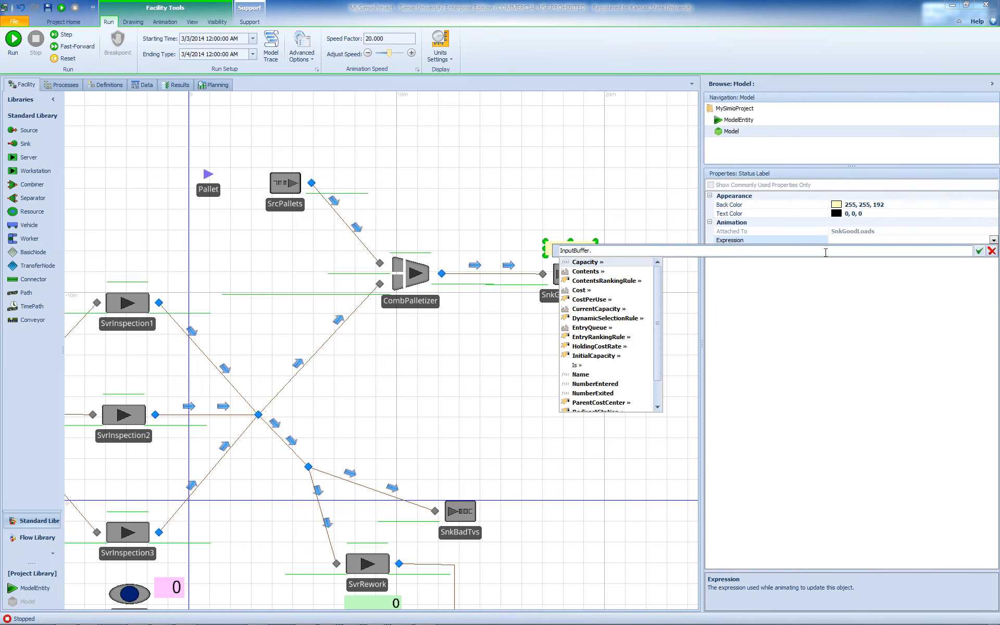
{"action": "key", "text": "Down"}
{"action": "key", "text": "Down"}
{"action": "key", "text": "Down"}
{"action": "key", "text": "Down"}
{"action": "key", "text": "Down"}
{"action": "key", "text": "Down"}
{"action": "key", "text": "Down"}
{"action": "key", "text": "Down"}
{"action": "key", "text": "Down"}
{"action": "key", "text": "Down"}
{"action": "key", "text": "Down"}
{"action": "key", "text": "Down"}
{"action": "key", "text": "Down"}
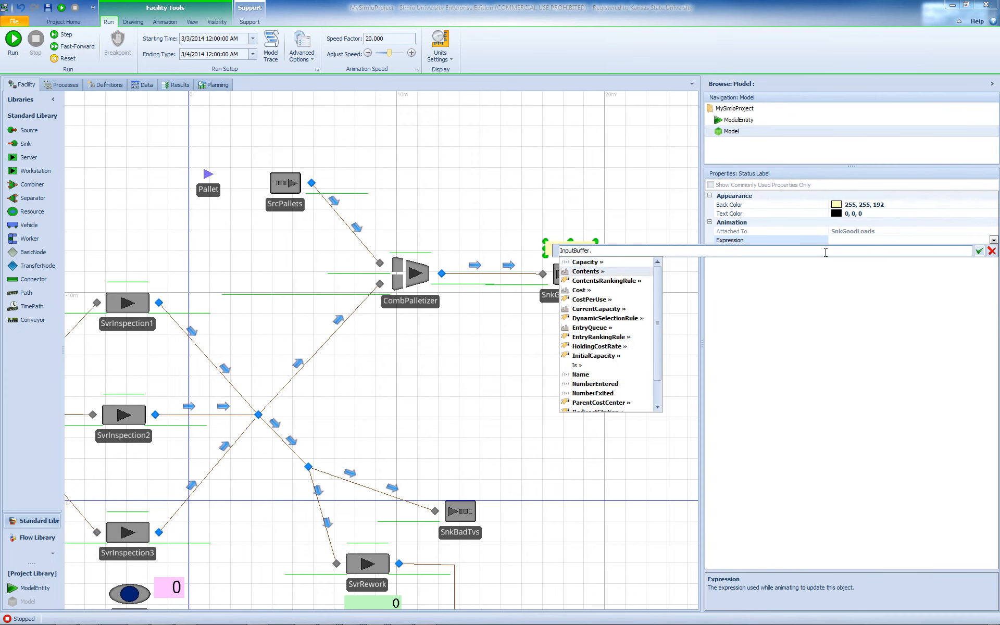
{"action": "key", "text": "Return"}
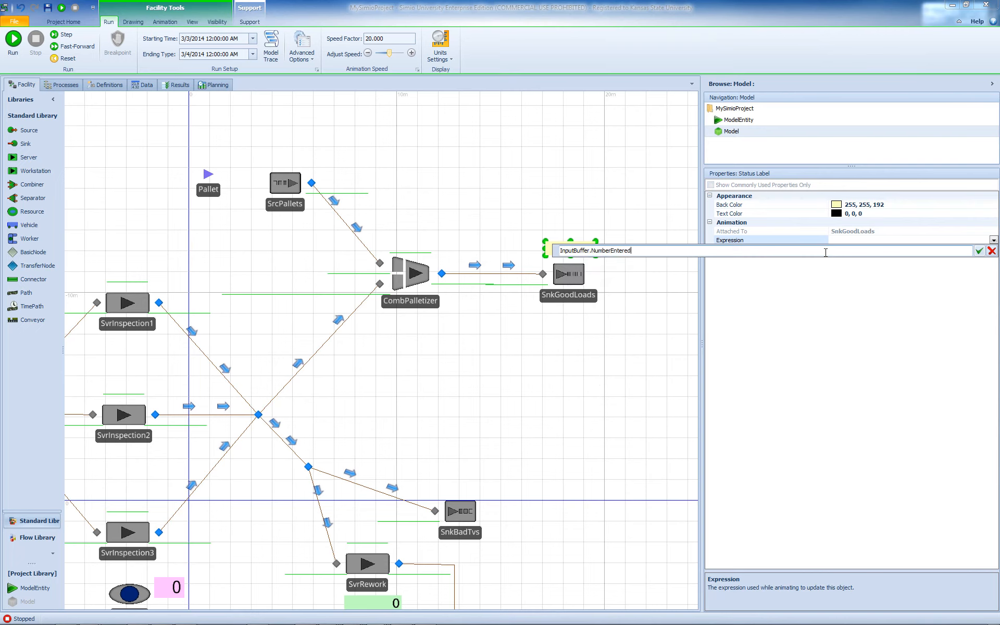
{"action": "key", "text": "Return"}
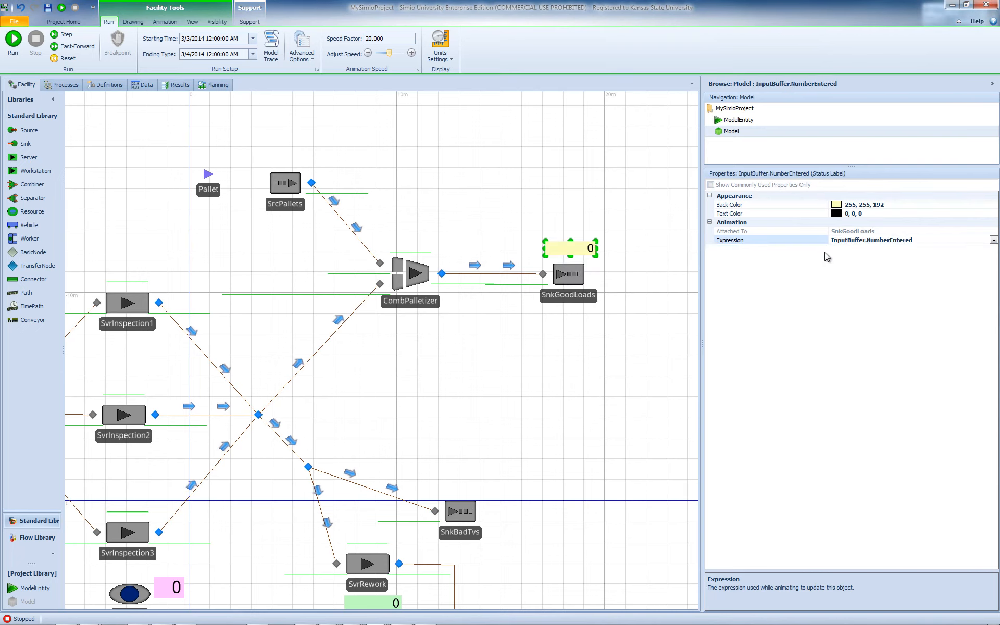
Run the simulation with a speed factor of 50 and examine the status labels across the whole model.
{"action": "left_click_drag", "start_coordinate": [487, 366], "coordinate": [576, 315]}
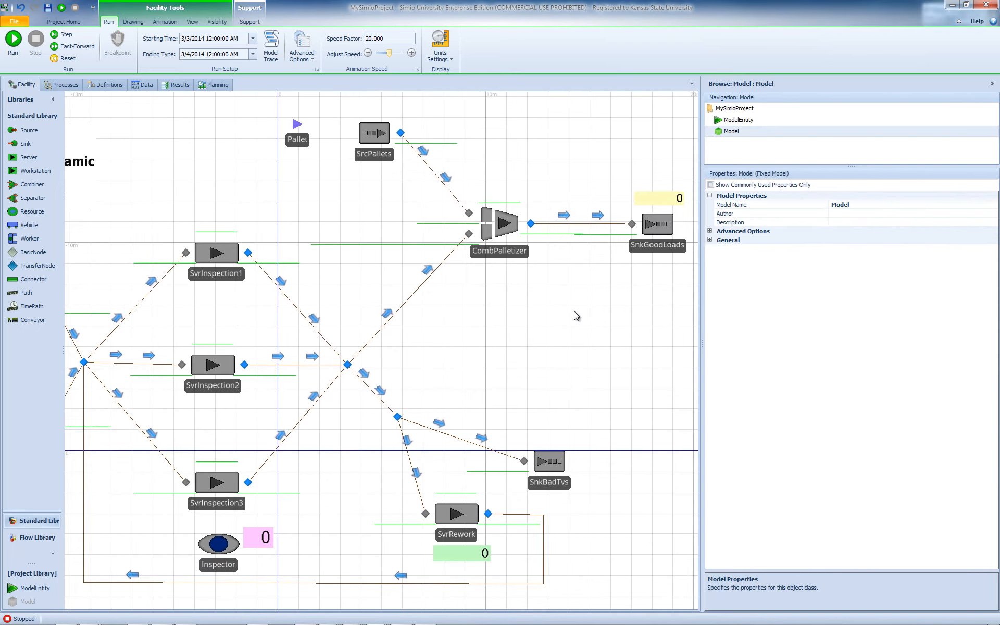
{"action": "left_click_drag", "start_coordinate": [515, 369], "coordinate": [531, 362]}
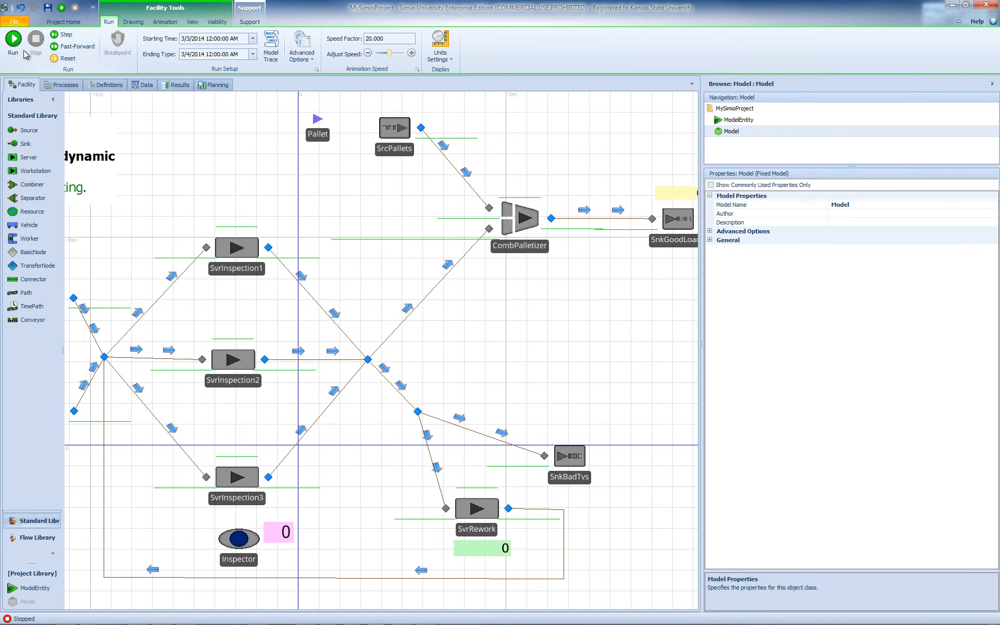
{"action": "left_click", "coordinate": [61, 8]}
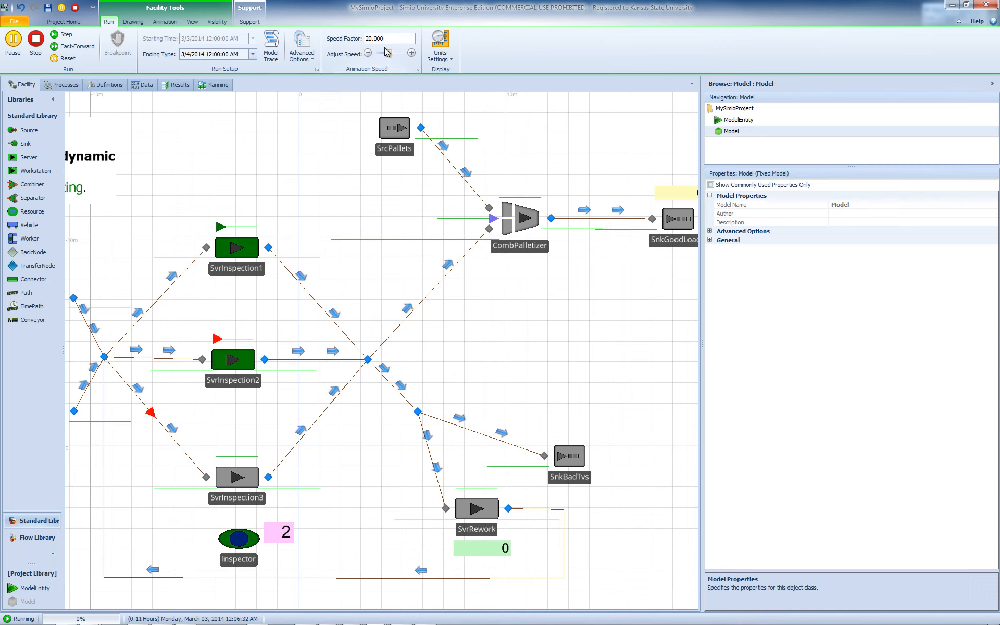
{"action": "left_click", "coordinate": [385, 48]}
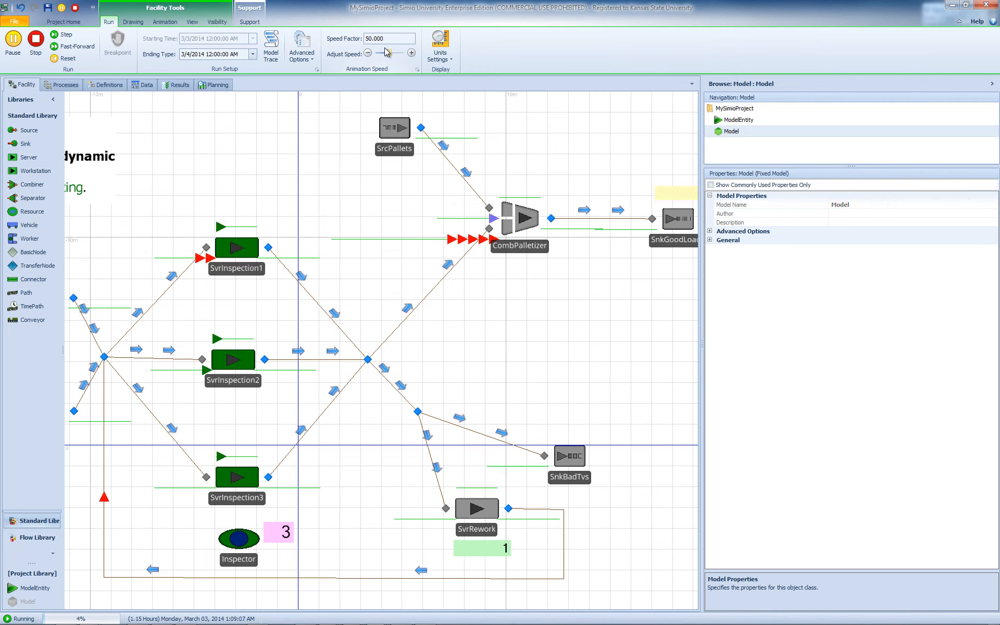
{"action": "scroll", "coordinate": [540, 285], "scroll_direction": "down", "scroll_amount": 2}
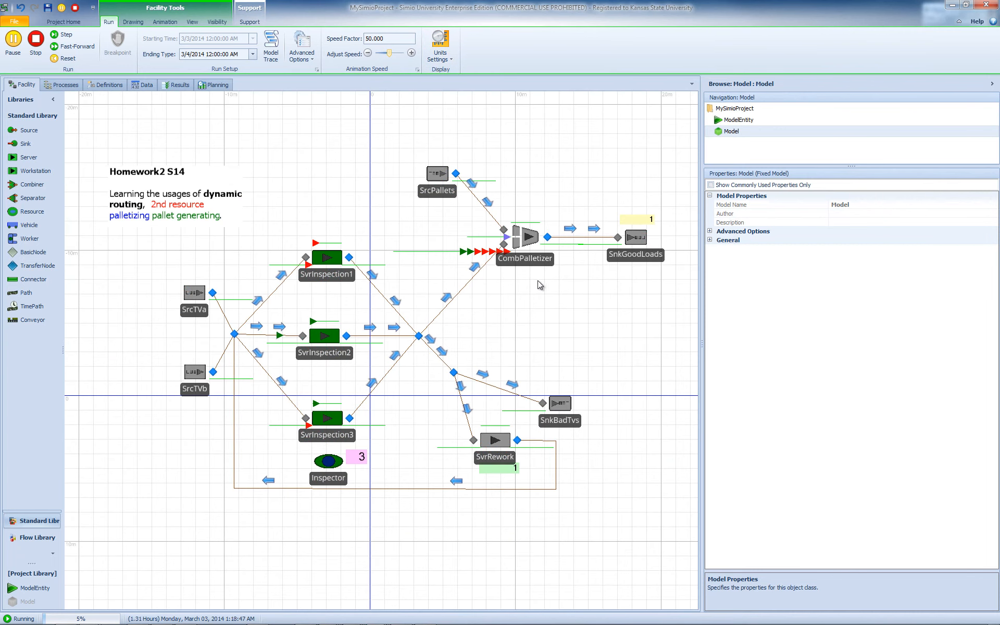